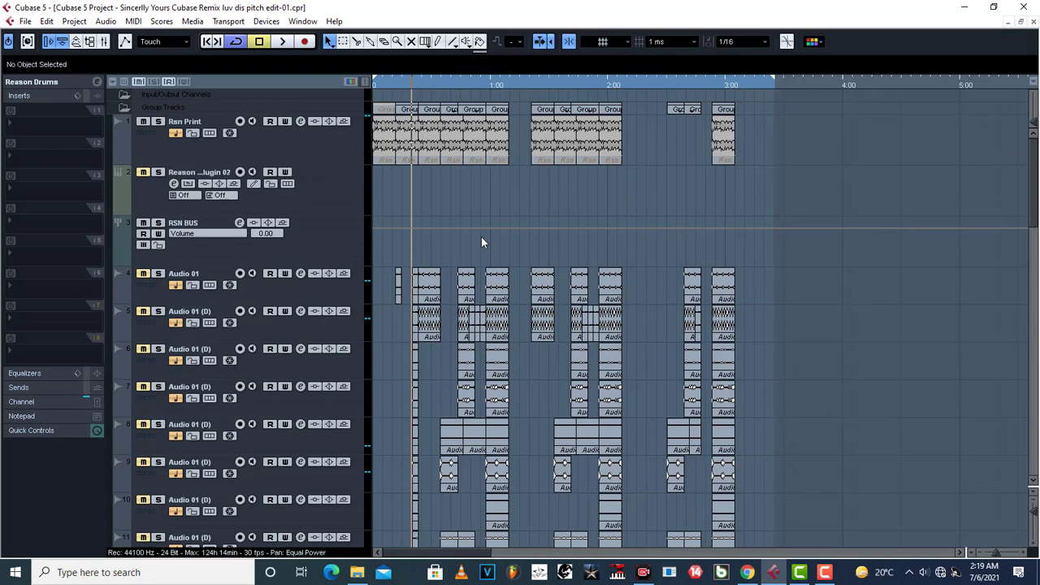
Look through the project's tracks from the audio parts to the MIDI instruments, and play the section with the Reason Drums mute automation.
{"action": "scroll", "coordinate": [481, 242], "scroll_direction": "down", "scroll_amount": 10}
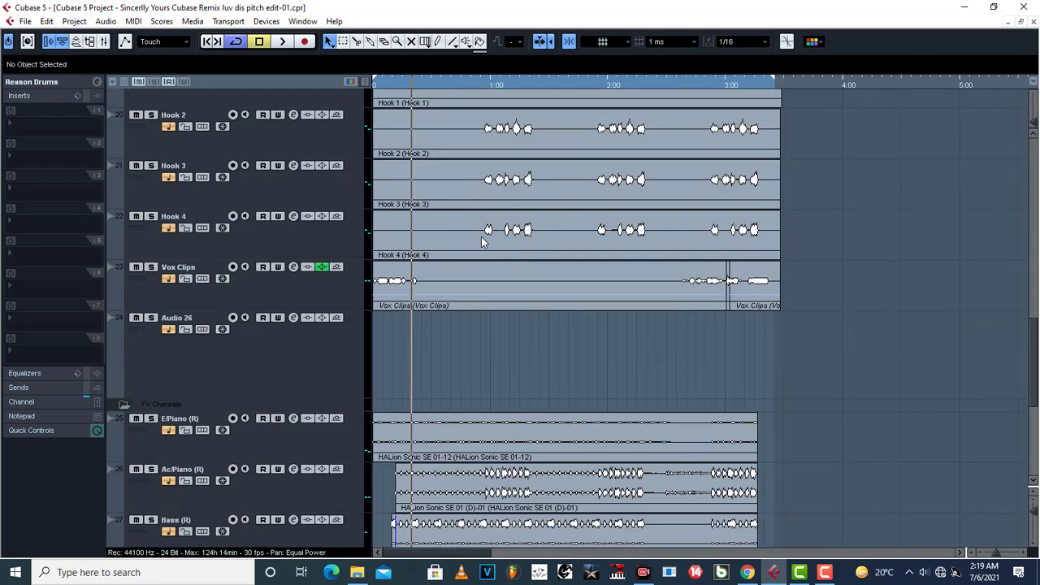
{"action": "scroll", "coordinate": [481, 241], "scroll_direction": "down", "scroll_amount": 5}
{"action": "scroll", "coordinate": [481, 241], "scroll_direction": "up", "scroll_amount": 15}
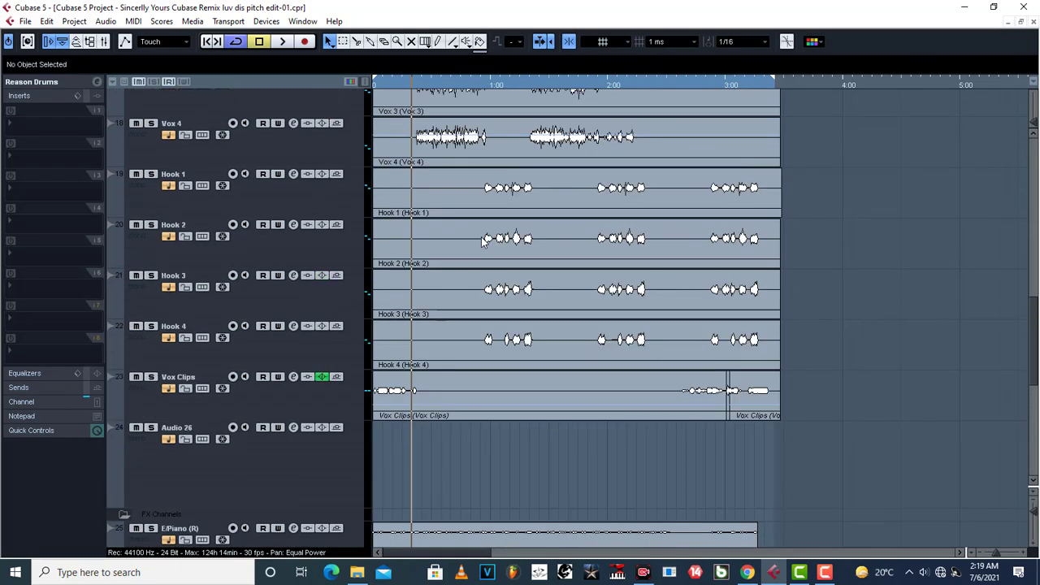
{"action": "scroll", "coordinate": [481, 237], "scroll_direction": "up", "scroll_amount": 7}
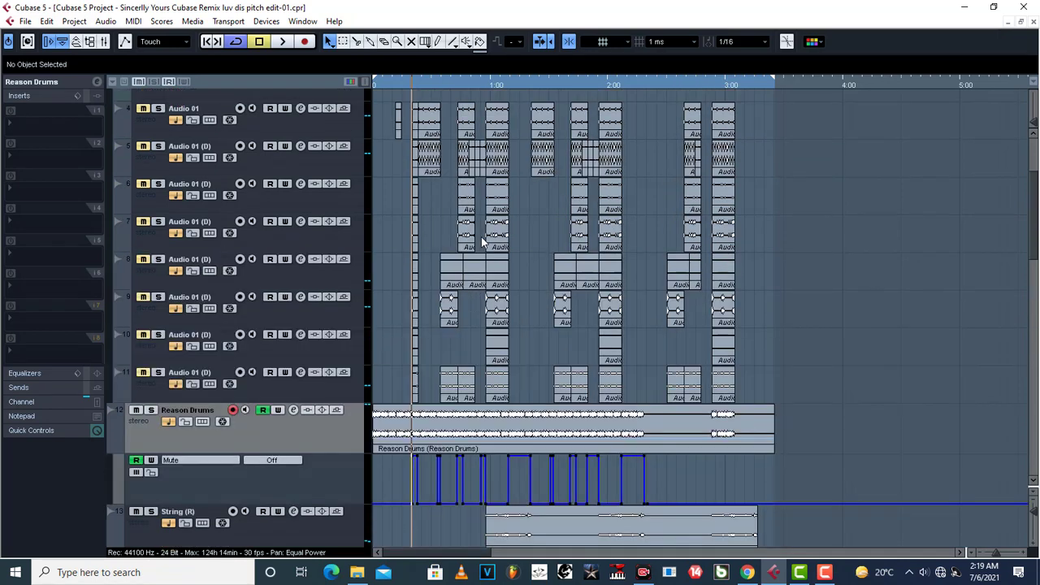
{"action": "scroll", "coordinate": [481, 236], "scroll_direction": "down", "scroll_amount": 5}
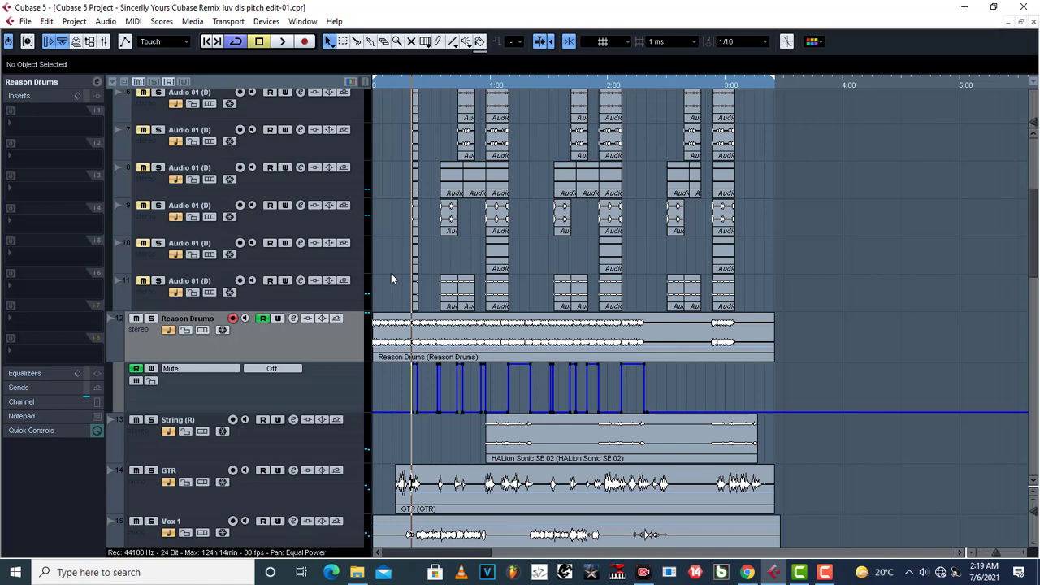
{"action": "scroll", "coordinate": [391, 278], "scroll_direction": "down", "scroll_amount": 2}
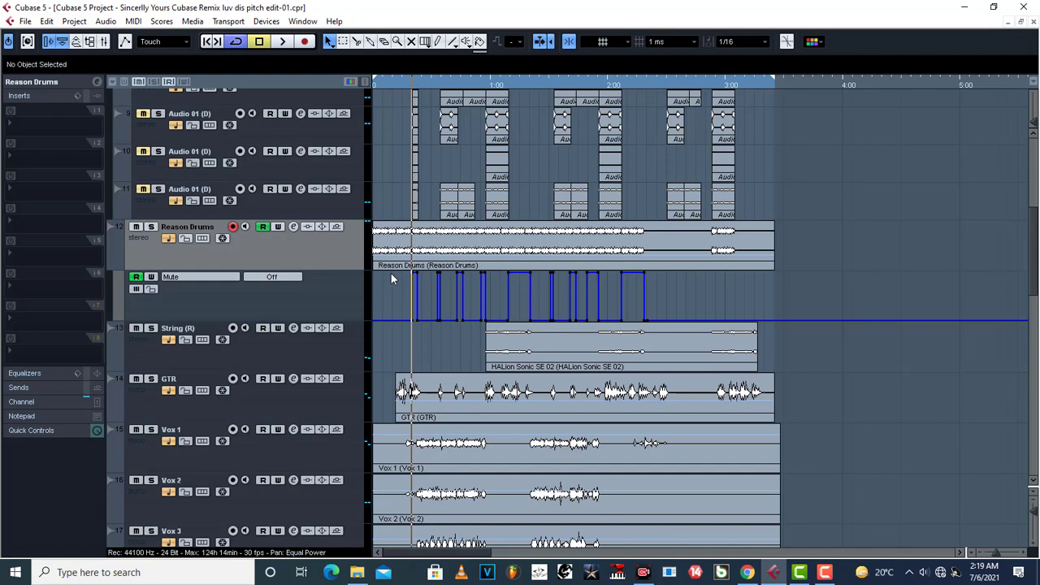
{"action": "scroll", "coordinate": [391, 279], "scroll_direction": "down", "scroll_amount": 6}
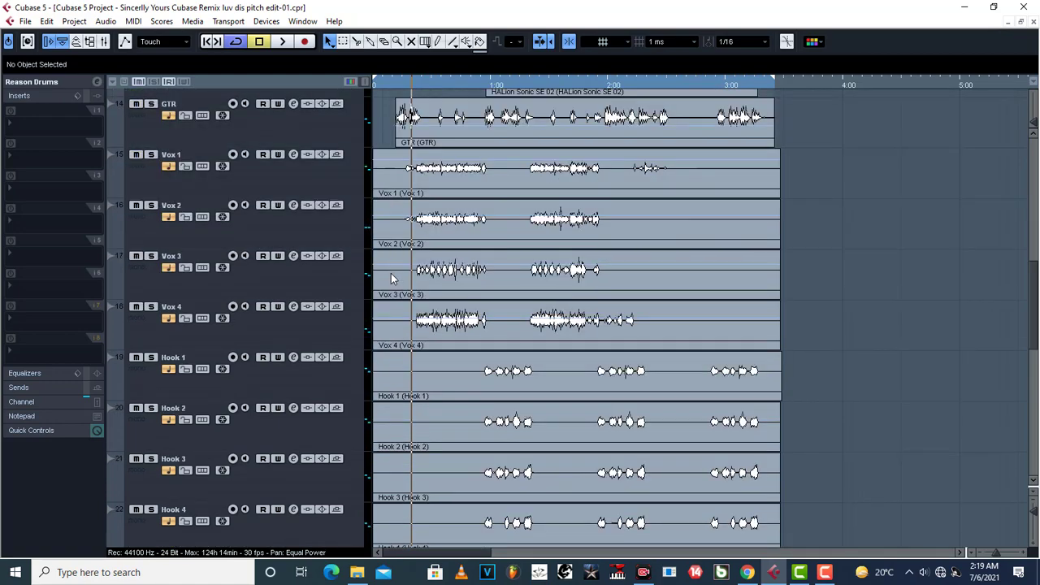
{"action": "scroll", "coordinate": [391, 279], "scroll_direction": "up", "scroll_amount": 8}
{"action": "scroll", "coordinate": [390, 278], "scroll_direction": "down", "scroll_amount": 15}
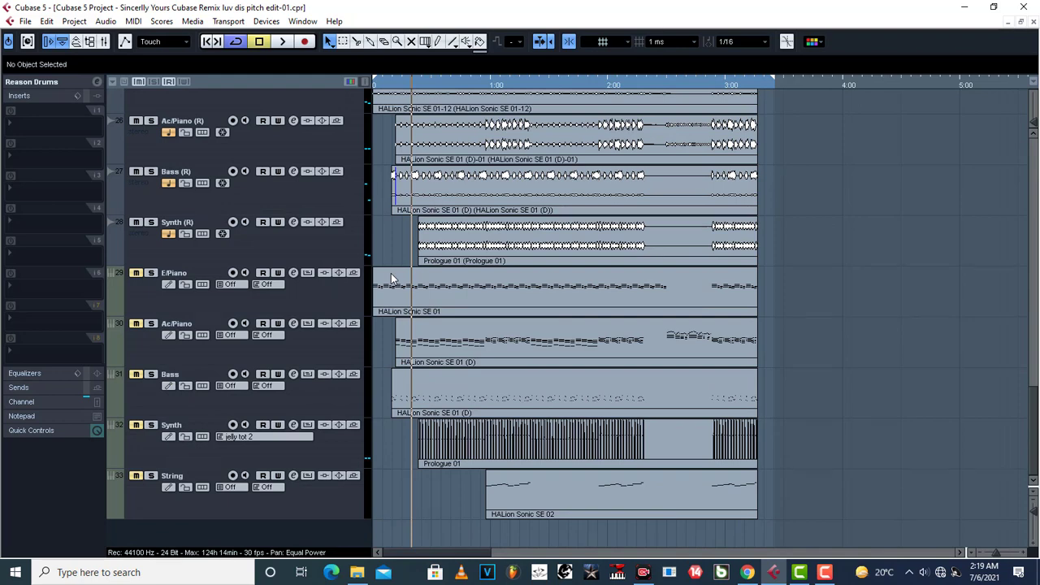
{"action": "scroll", "coordinate": [391, 279], "scroll_direction": "up", "scroll_amount": 13}
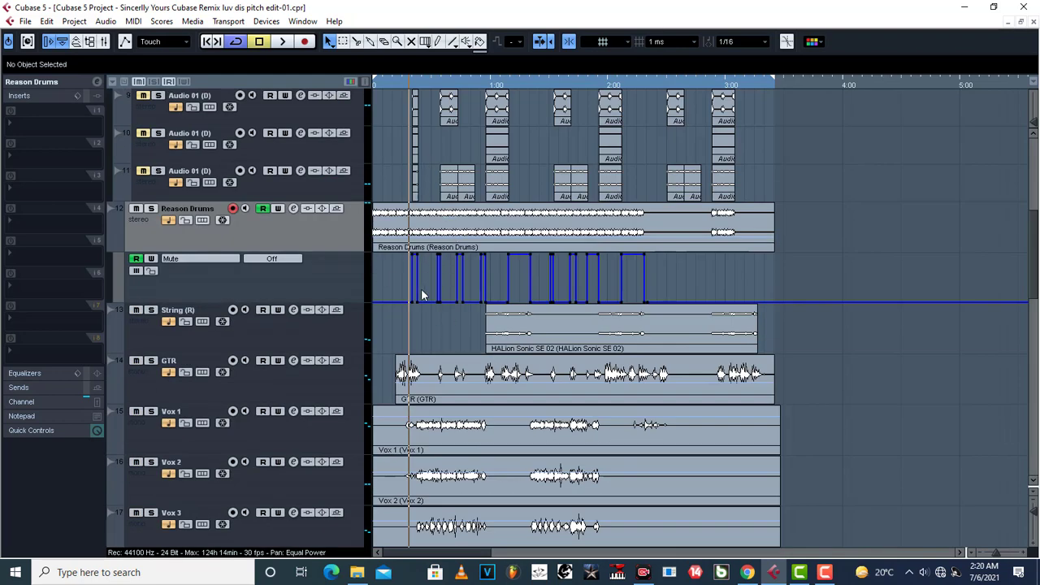
{"action": "key", "text": "space"}
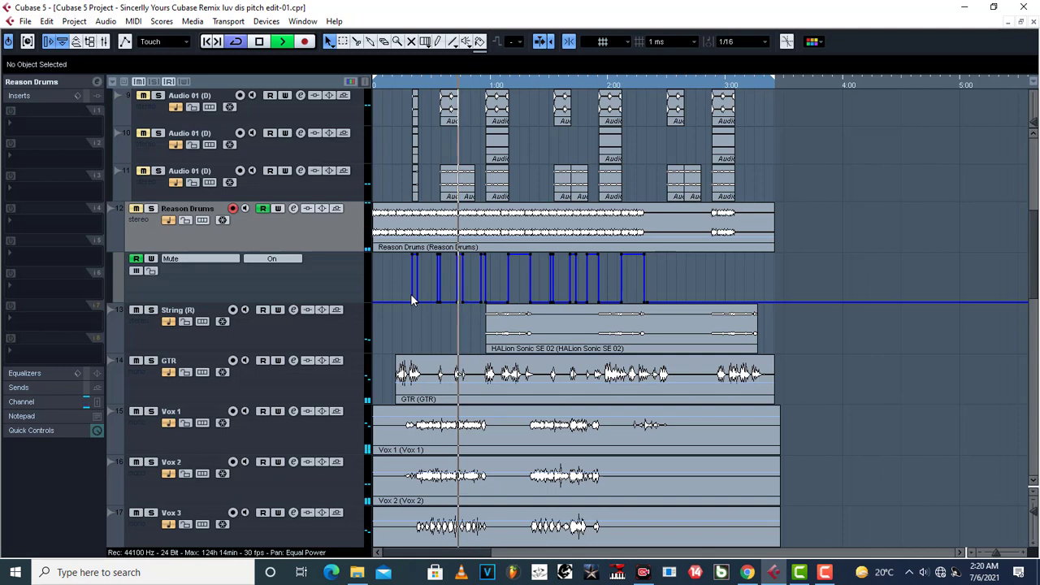
{"action": "key", "text": "space"}
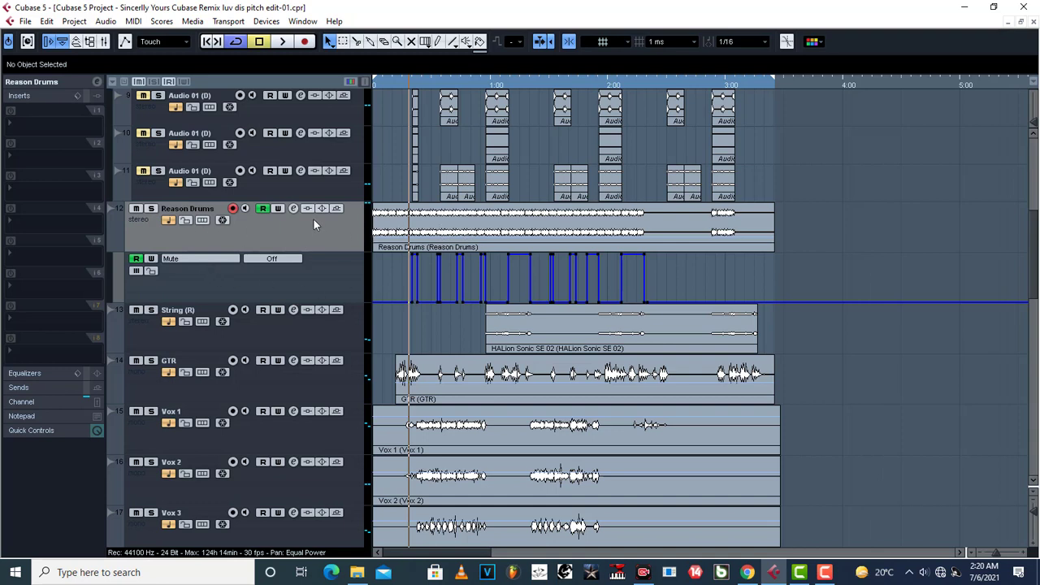
Load the Reverb A effect into the first insert slot of the Reason Drums track.
{"action": "left_click", "coordinate": [25, 125]}
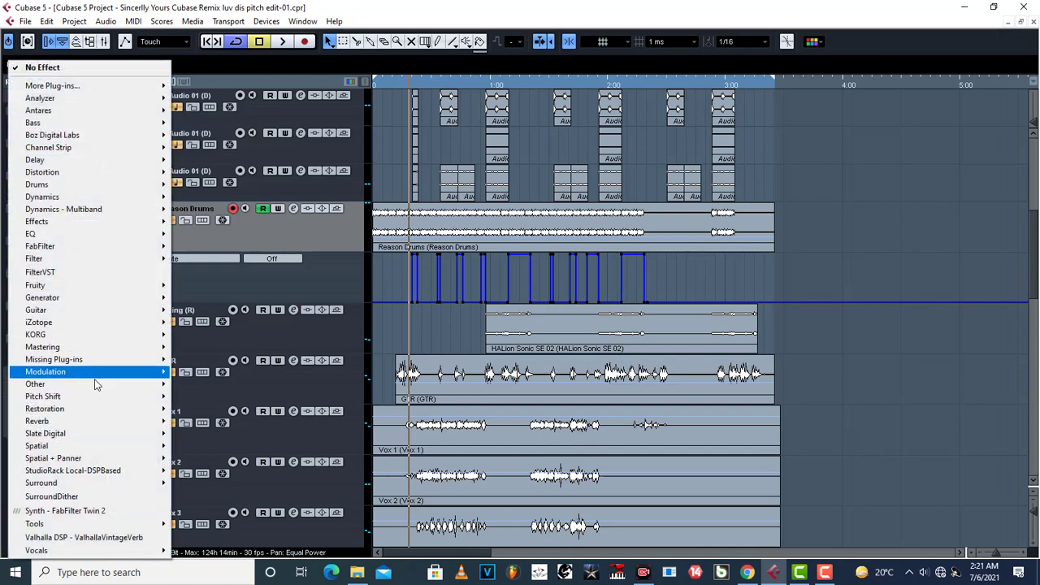
{"action": "mouse_move", "coordinate": [86, 422]}
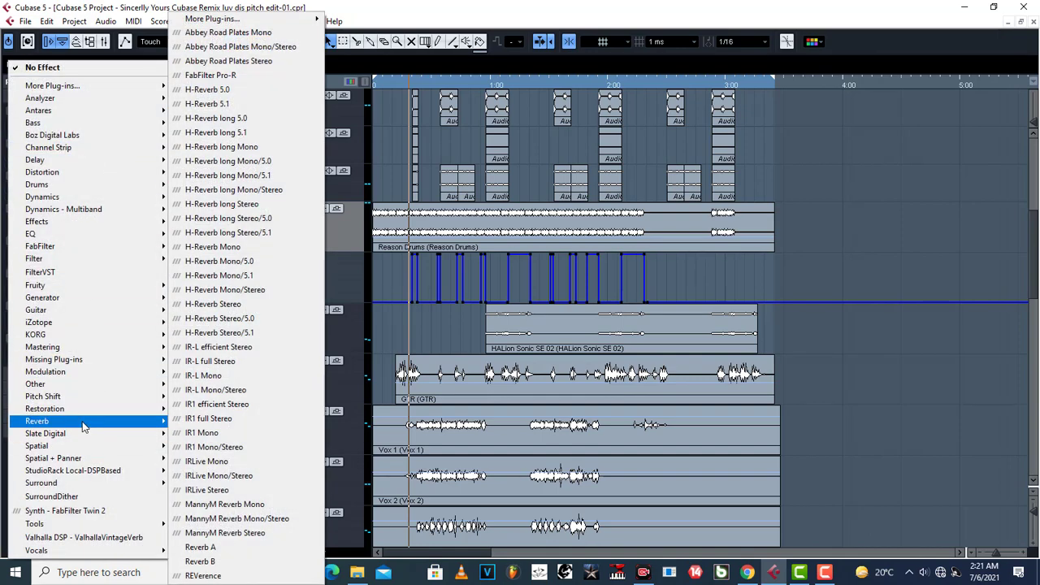
{"action": "left_click", "coordinate": [242, 547]}
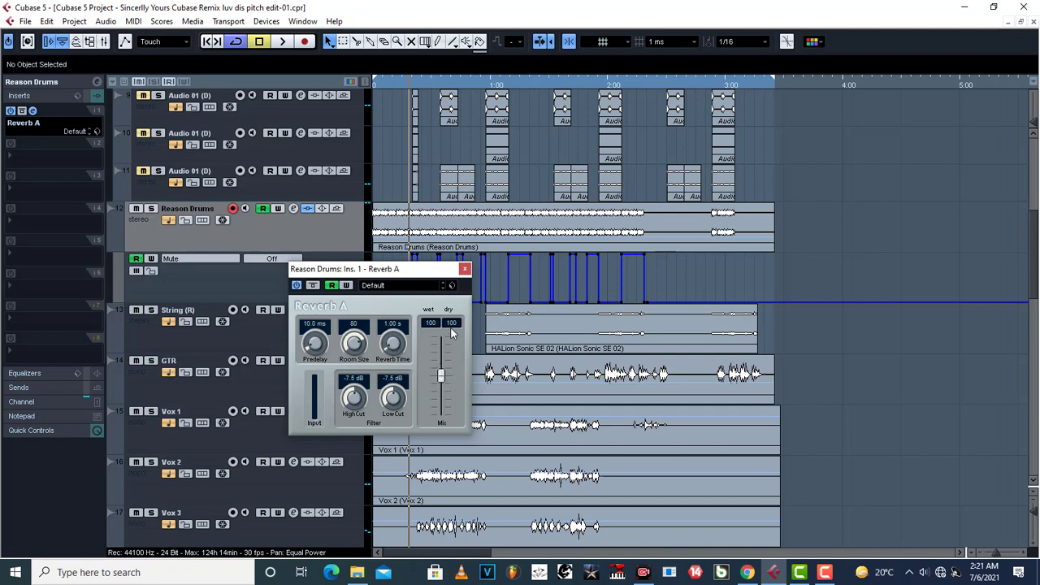
Solo the Reason Drums track and listen to it with Reverb A from about 0:40, then close the effect window.
{"action": "key", "text": "space"}
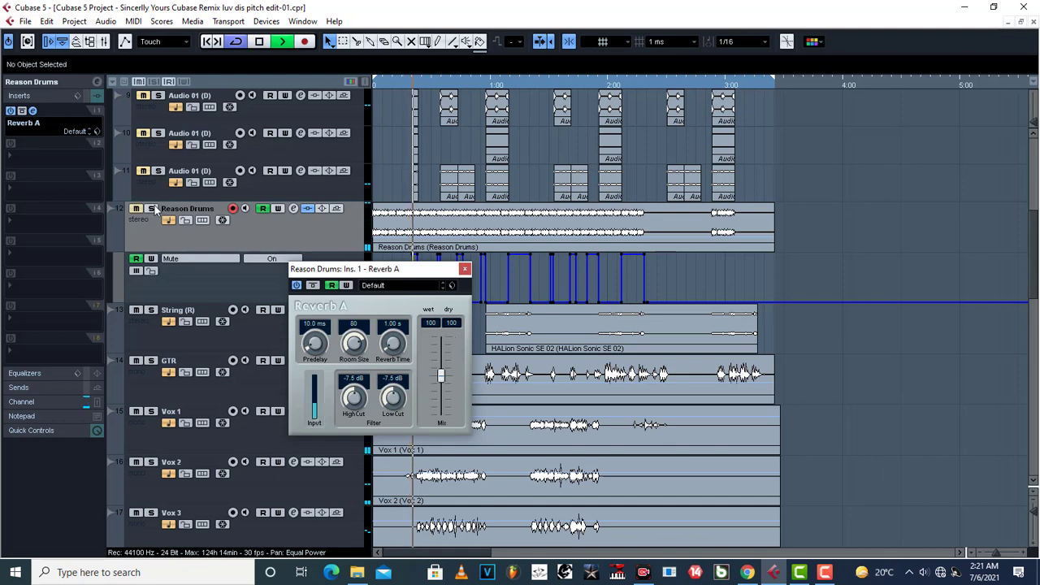
{"action": "key", "text": "s"}
{"action": "key", "text": "space"}
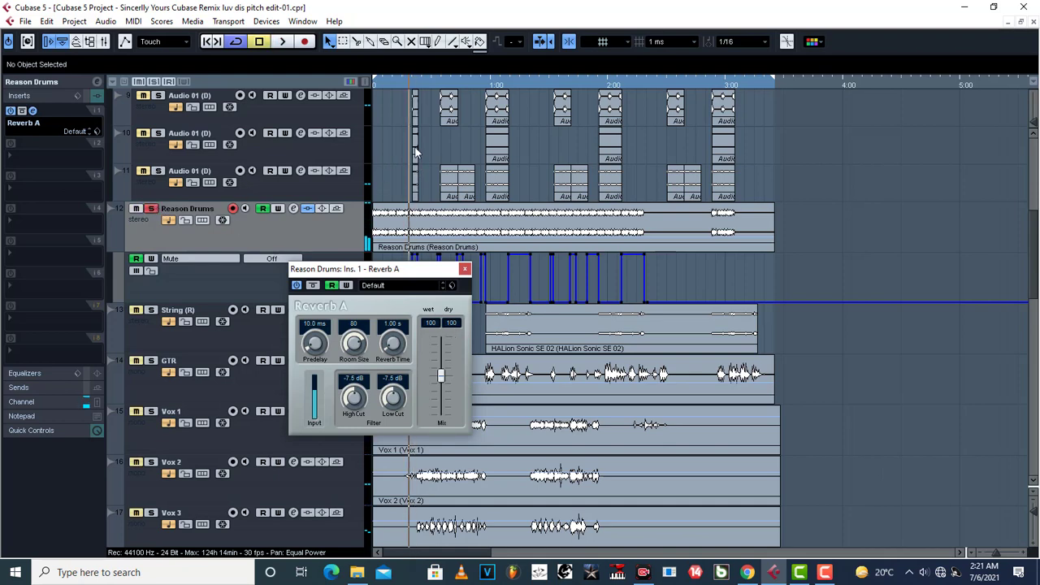
{"action": "left_click", "coordinate": [447, 85]}
{"action": "key", "text": "space"}
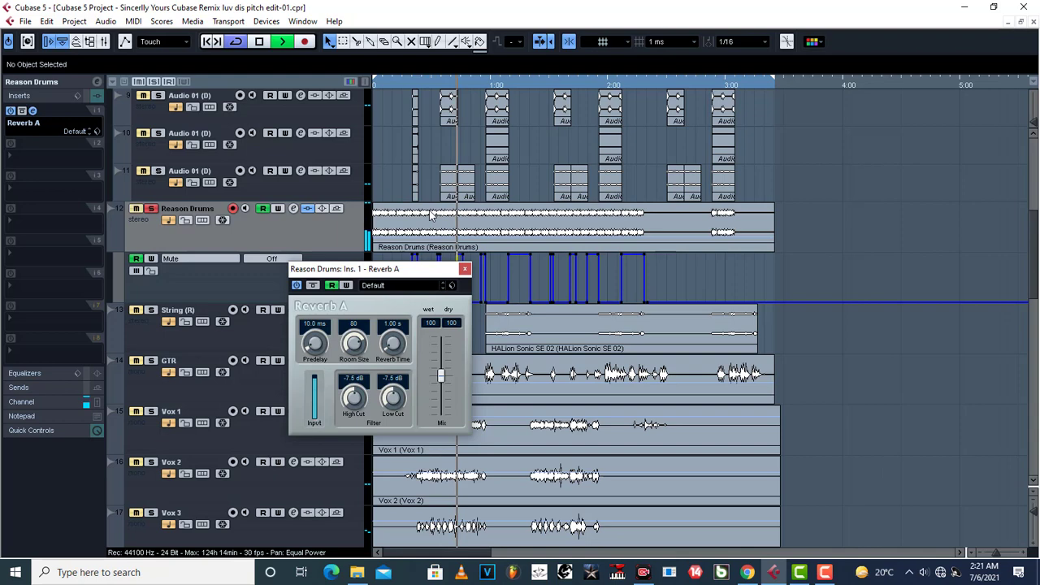
{"action": "key", "text": "space"}
{"action": "key", "text": "space"}
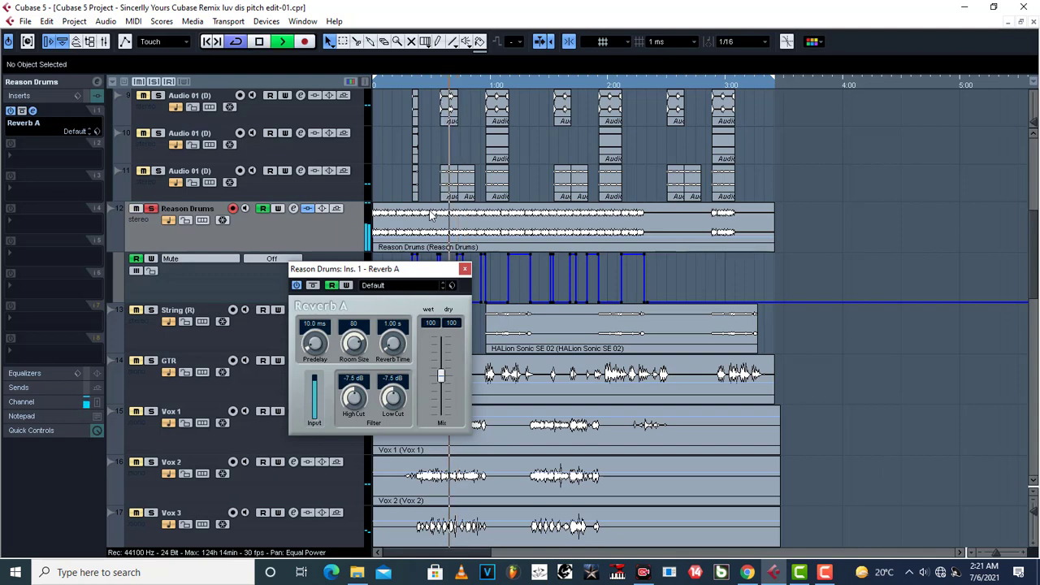
{"action": "key", "text": "space"}
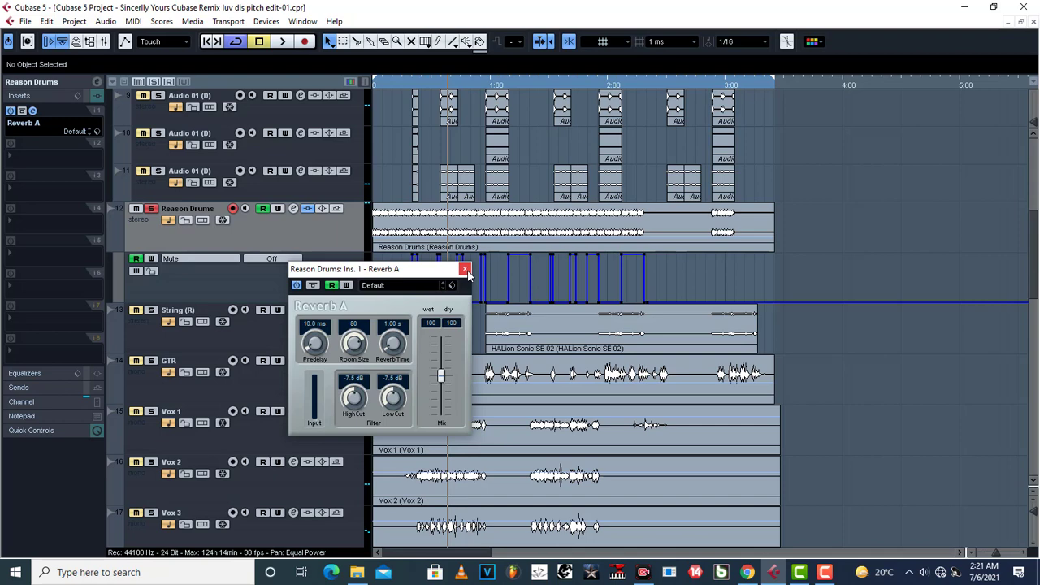
{"action": "left_click", "coordinate": [466, 269]}
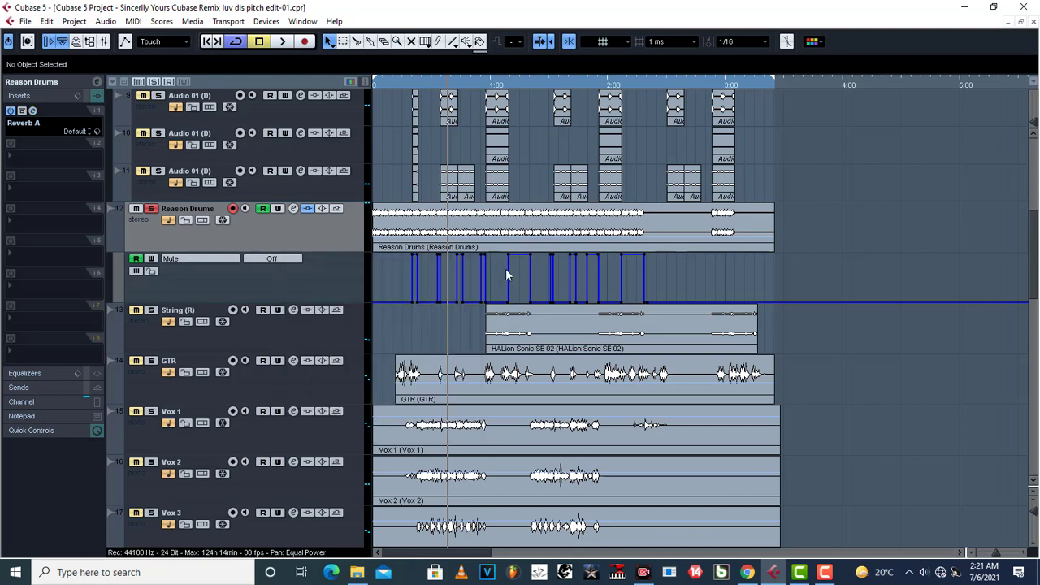
Examine the automation parameters available for the Reason Drums track, including the full parameter list.
{"action": "left_click", "coordinate": [217, 263]}
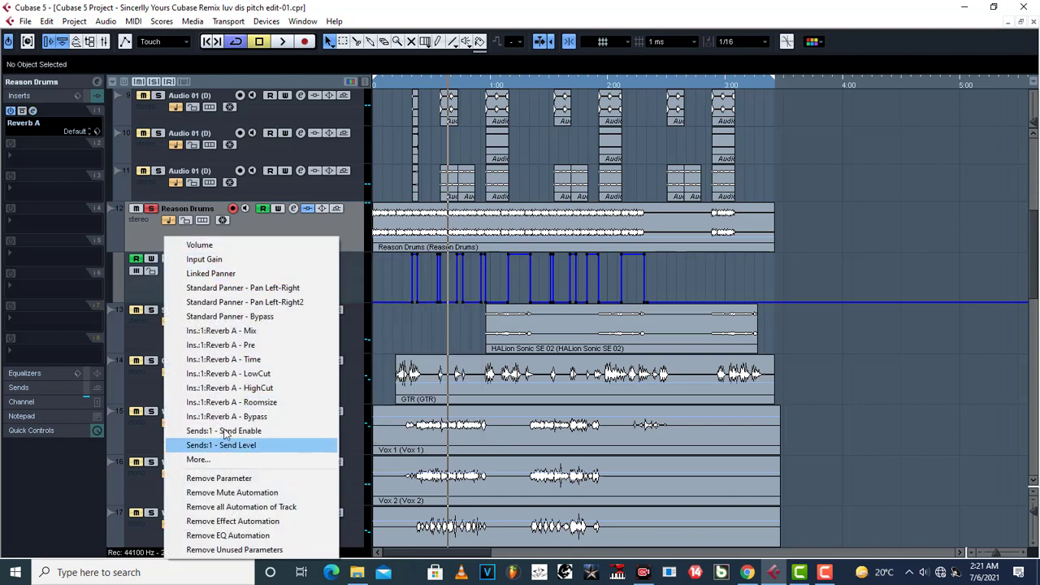
{"action": "left_click", "coordinate": [198, 460]}
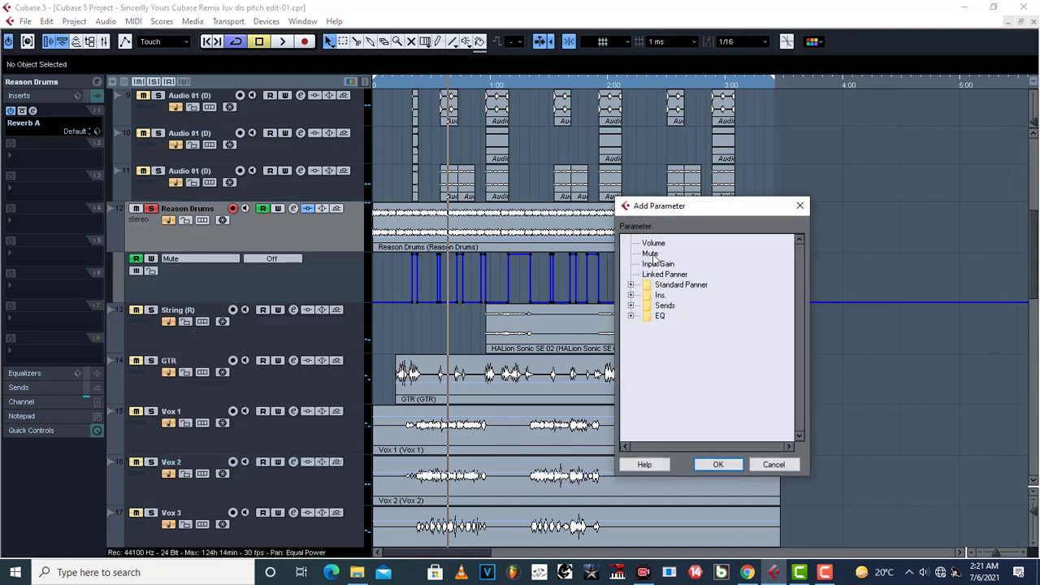
{"action": "left_click", "coordinate": [798, 206]}
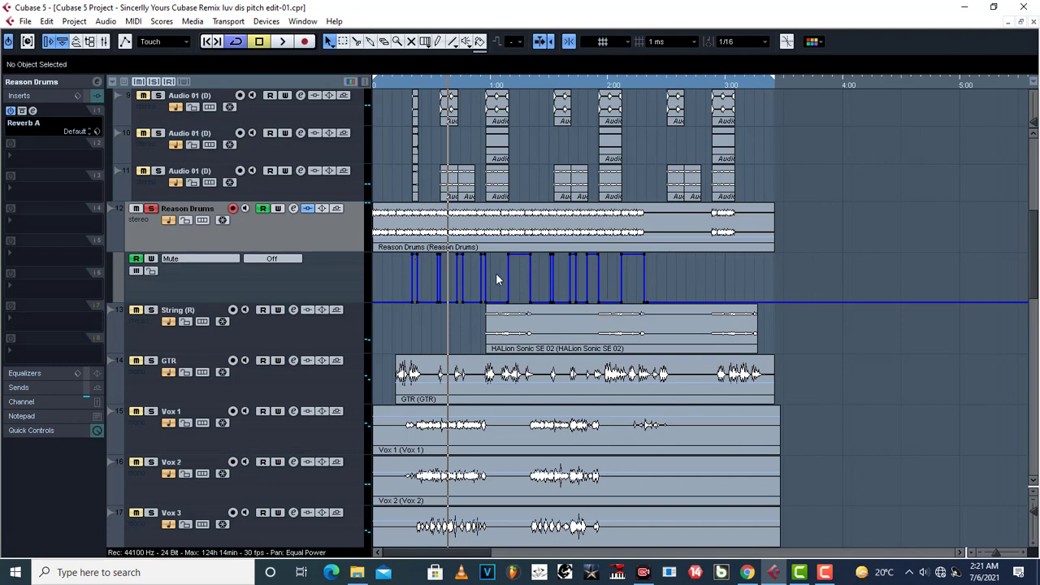
Raise the Mix fader of Reverb A on Reason Drums slightly and play the soloed drums near the song's start.
{"action": "key", "text": "space"}
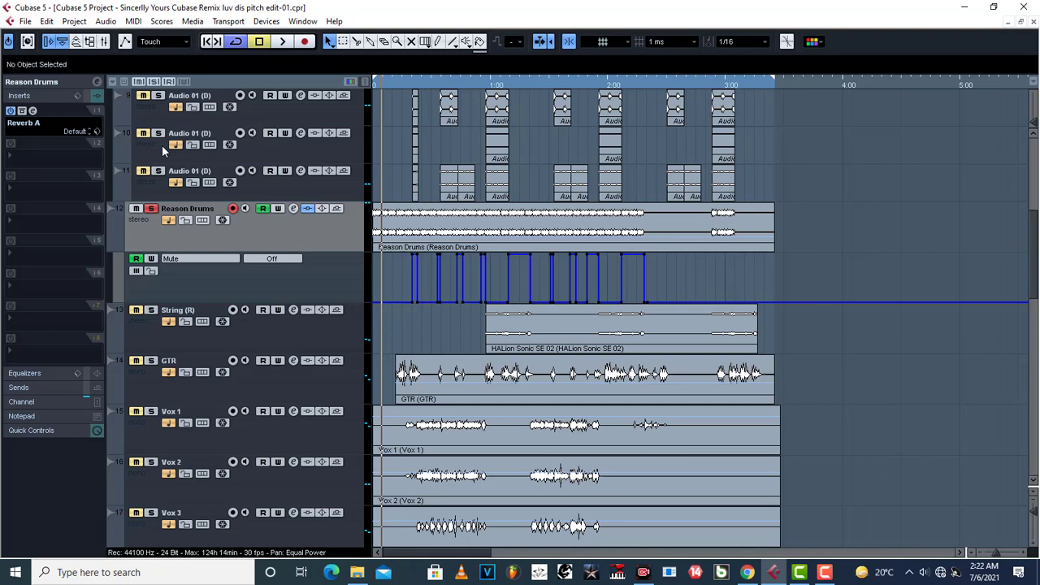
{"action": "left_click", "coordinate": [33, 111]}
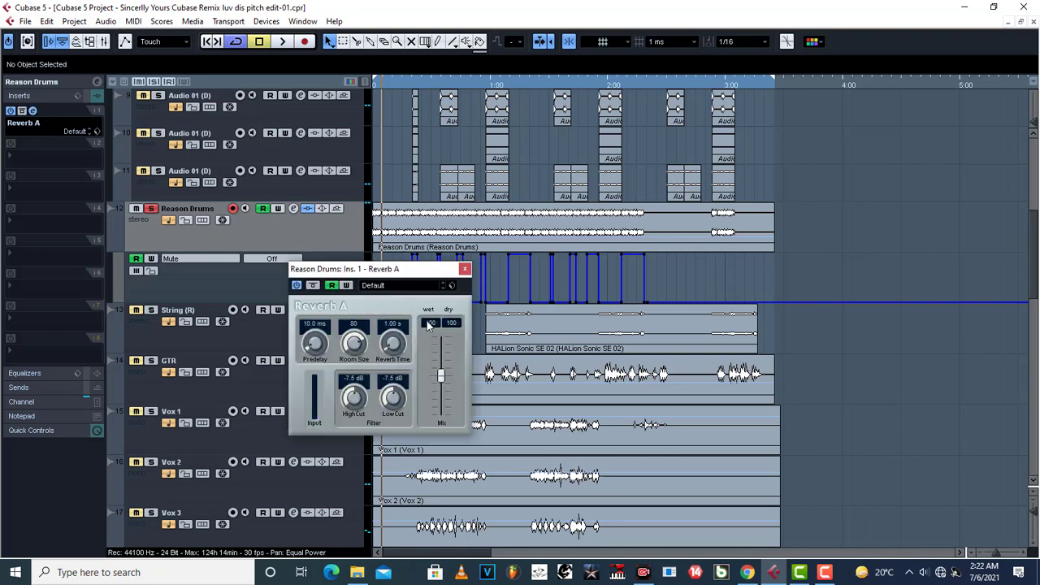
{"action": "left_click_drag", "start_coordinate": [444, 374], "coordinate": [451, 356]}
{"action": "left_click", "coordinate": [465, 269]}
{"action": "key", "text": "space"}
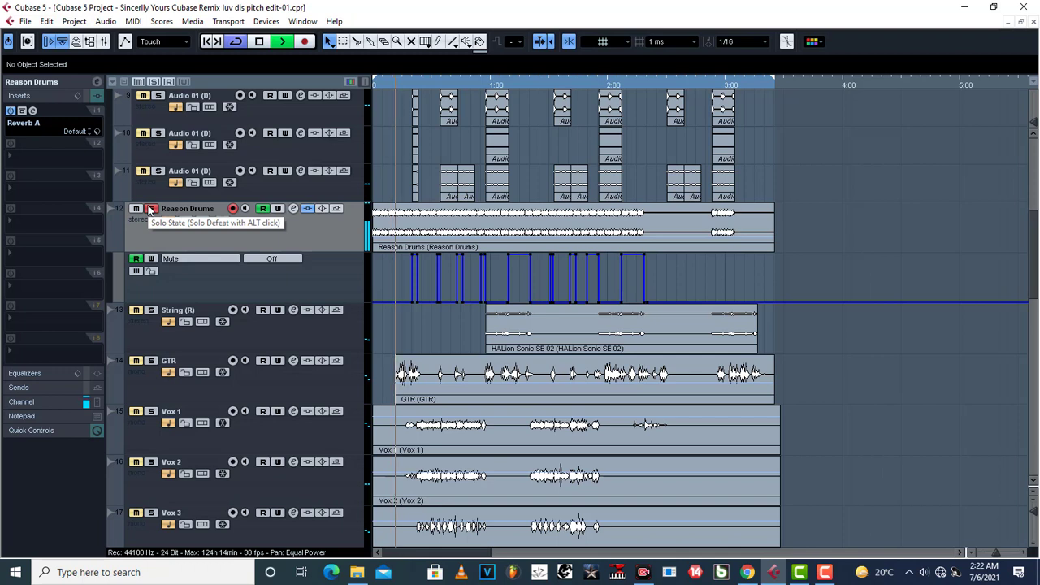
{"action": "key", "text": "space"}
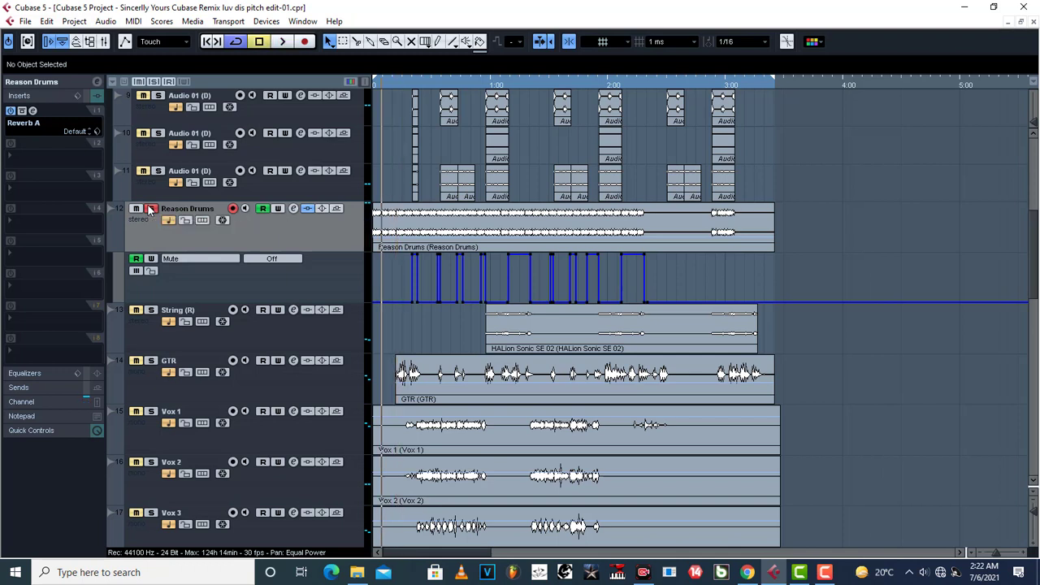
Unsolo Reason Drums and play the full mix from about 0:20.
{"action": "left_click", "coordinate": [150, 209]}
{"action": "scroll", "coordinate": [150, 211], "scroll_direction": "down", "scroll_amount": 5}
{"action": "double_click", "coordinate": [416, 85]}
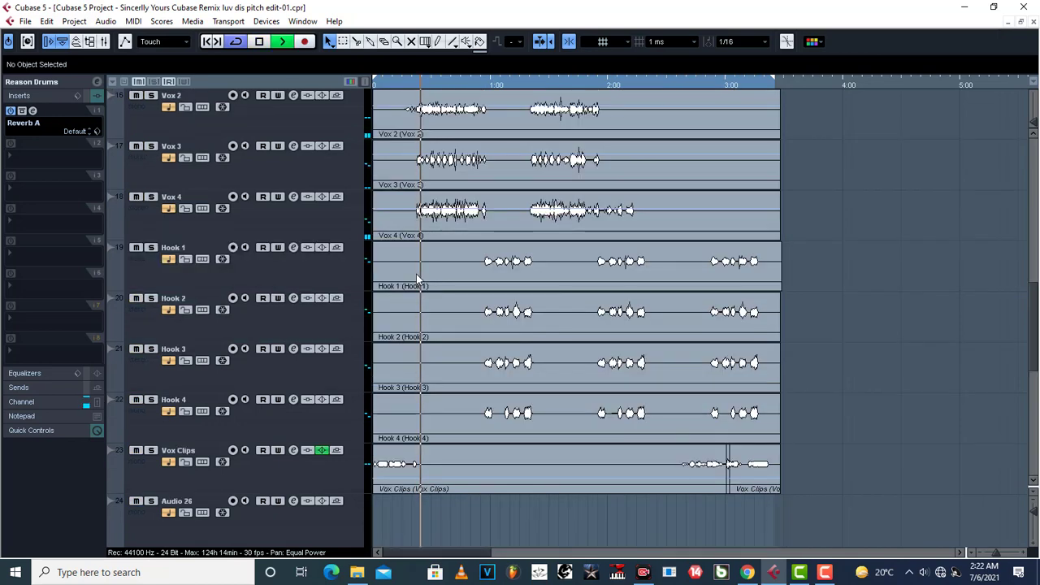
{"action": "scroll", "coordinate": [416, 274], "scroll_direction": "up", "scroll_amount": 6}
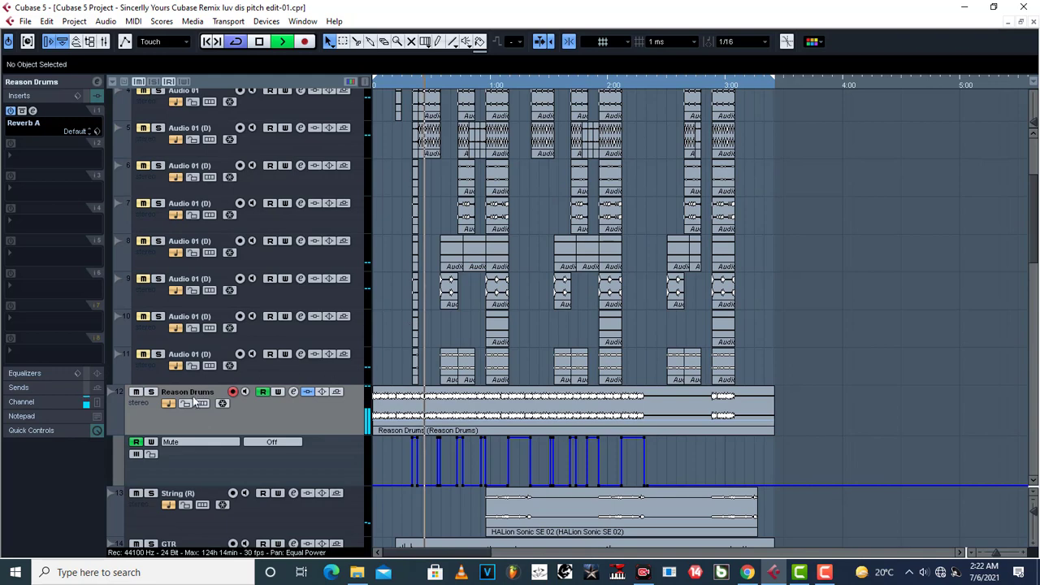
Replay the passage at about 0:20 with Reason Drums soloed to compare it with the full mix, then unsolo the track.
{"action": "key", "text": "space"}
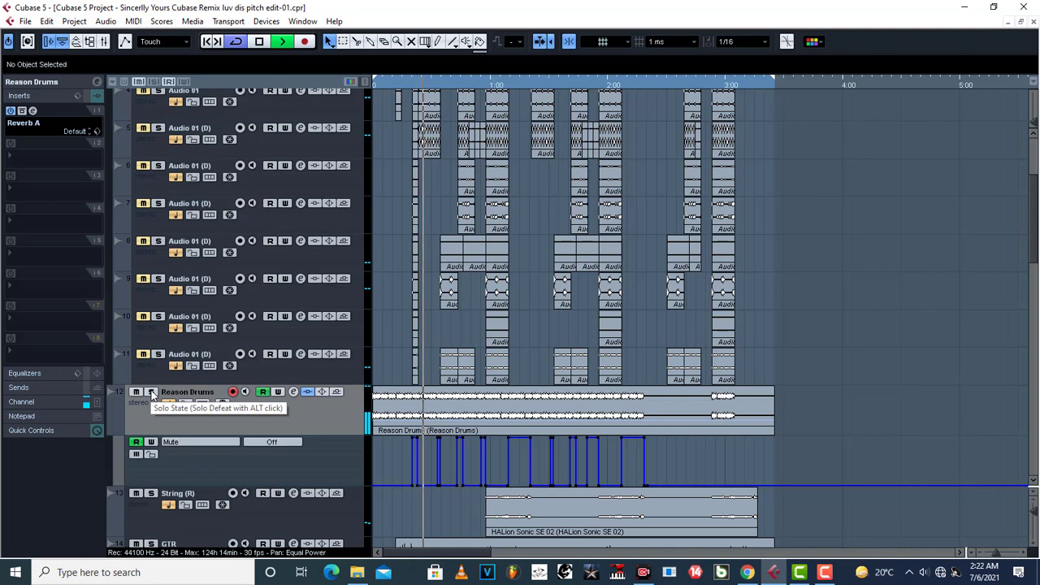
{"action": "left_click", "coordinate": [151, 392]}
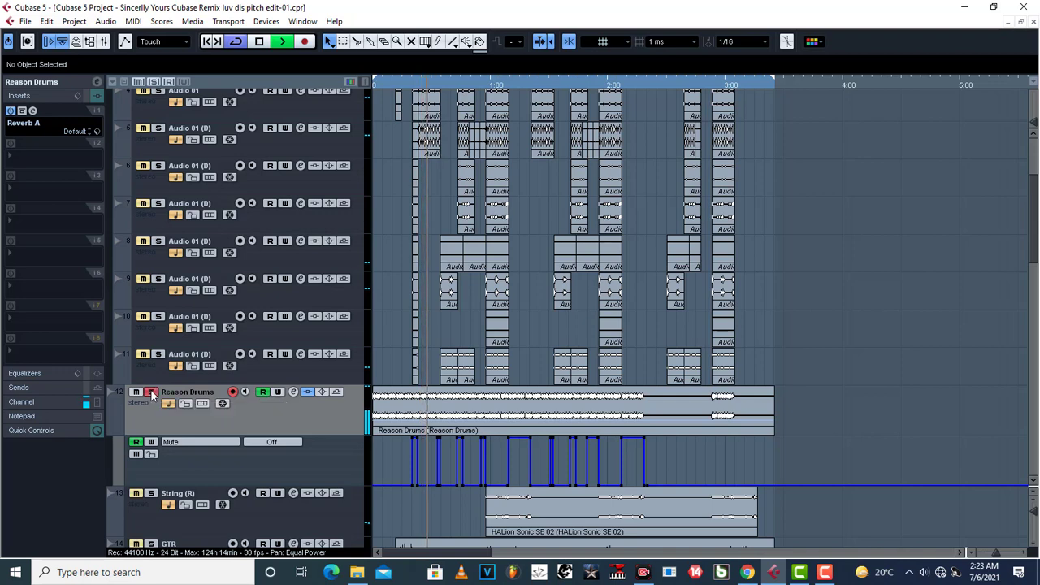
{"action": "key", "text": "space"}
{"action": "key", "text": "space"}
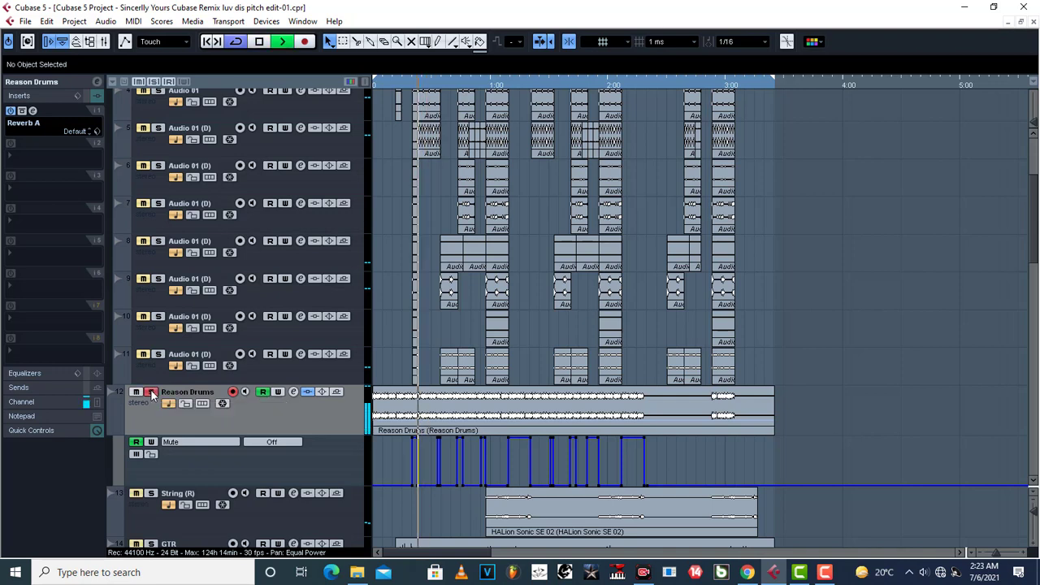
{"action": "key", "text": "space"}
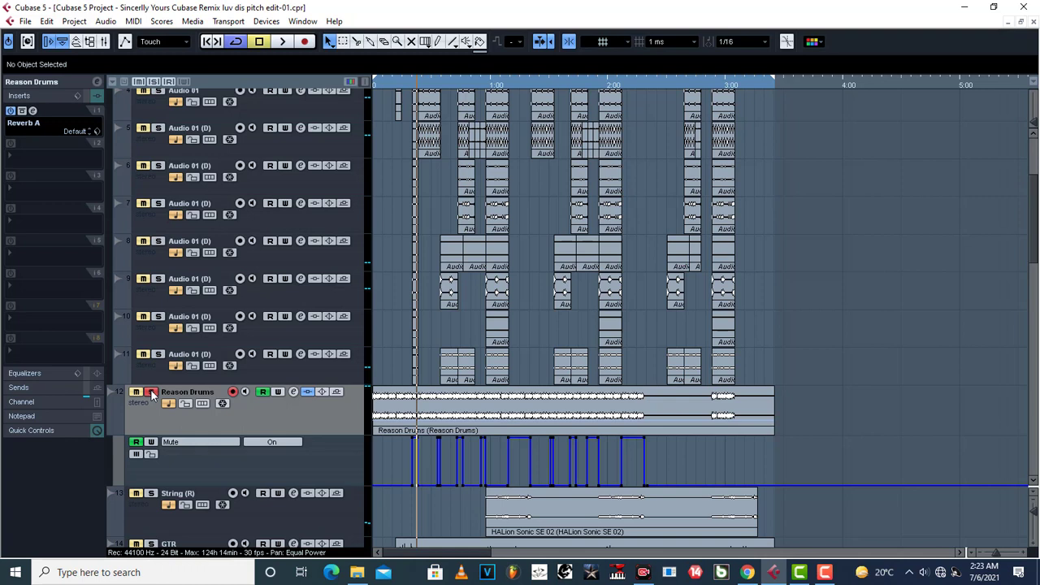
{"action": "left_click", "coordinate": [151, 395]}
Add an FX channel track with Reverb A as its effect.
{"action": "scroll", "coordinate": [385, 434], "scroll_direction": "down", "scroll_amount": 10}
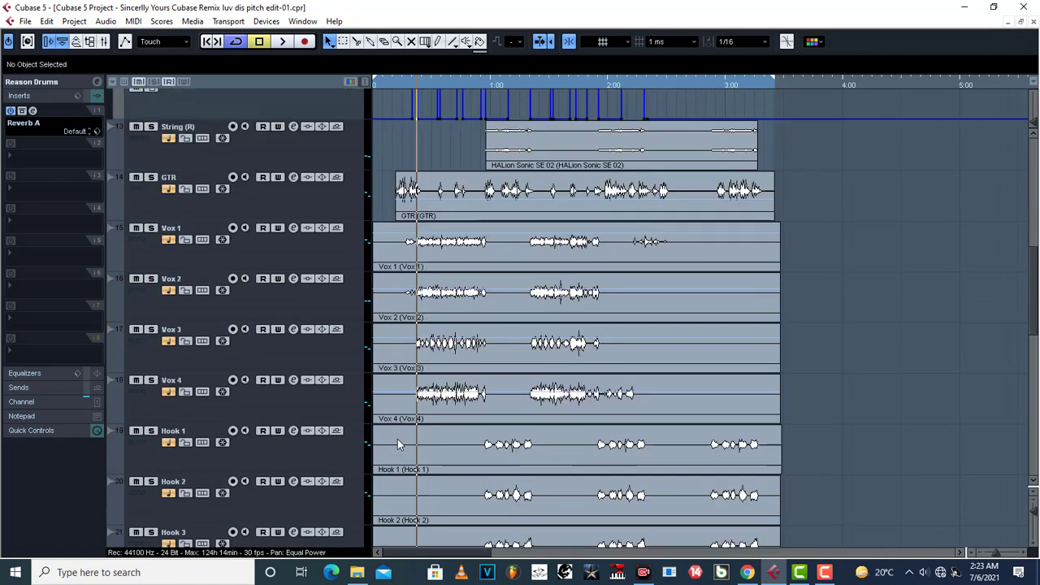
{"action": "scroll", "coordinate": [398, 439], "scroll_direction": "down", "scroll_amount": 10}
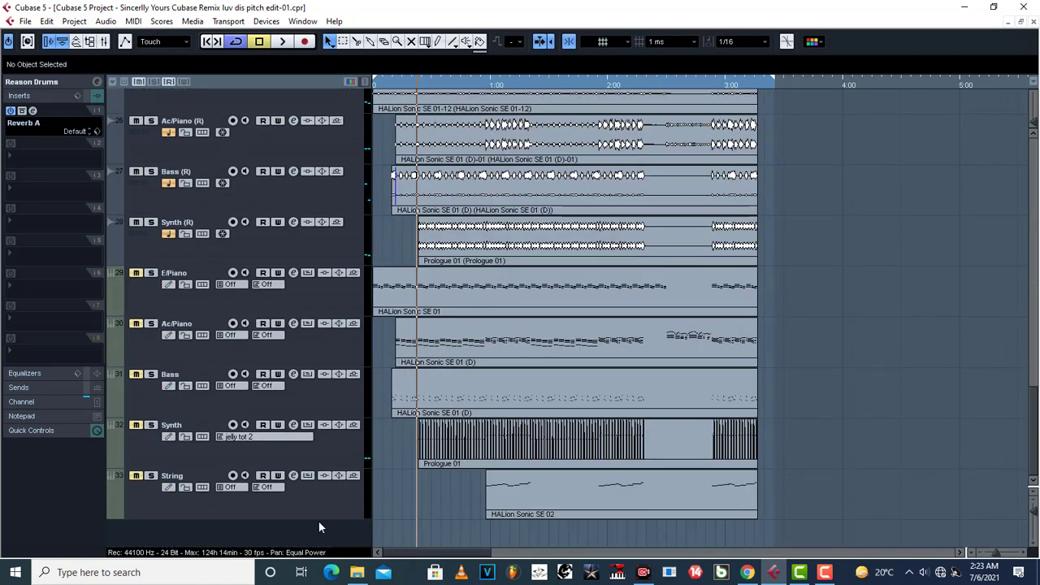
{"action": "right_click", "coordinate": [215, 523]}
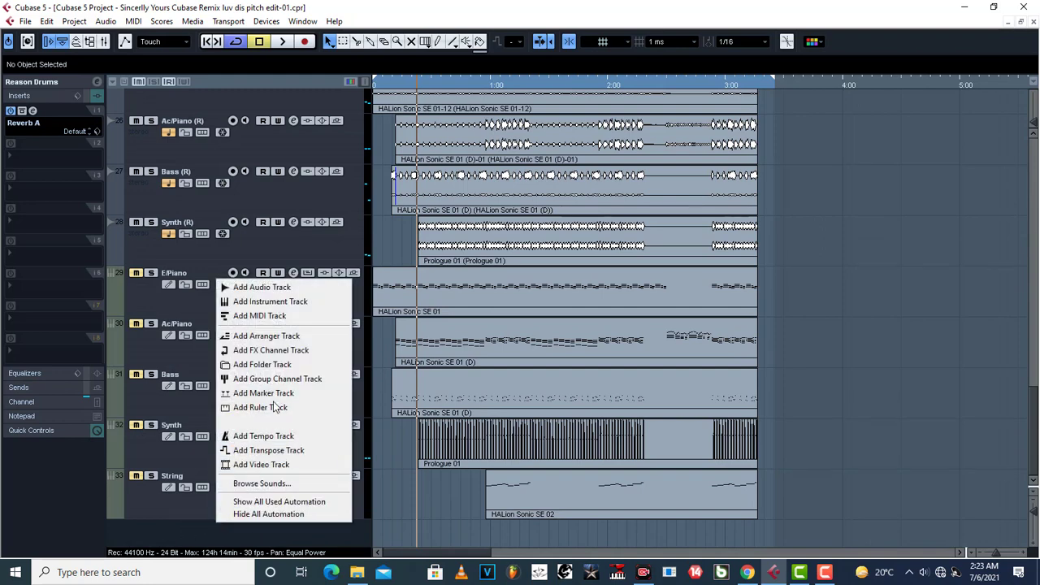
{"action": "left_click", "coordinate": [278, 352]}
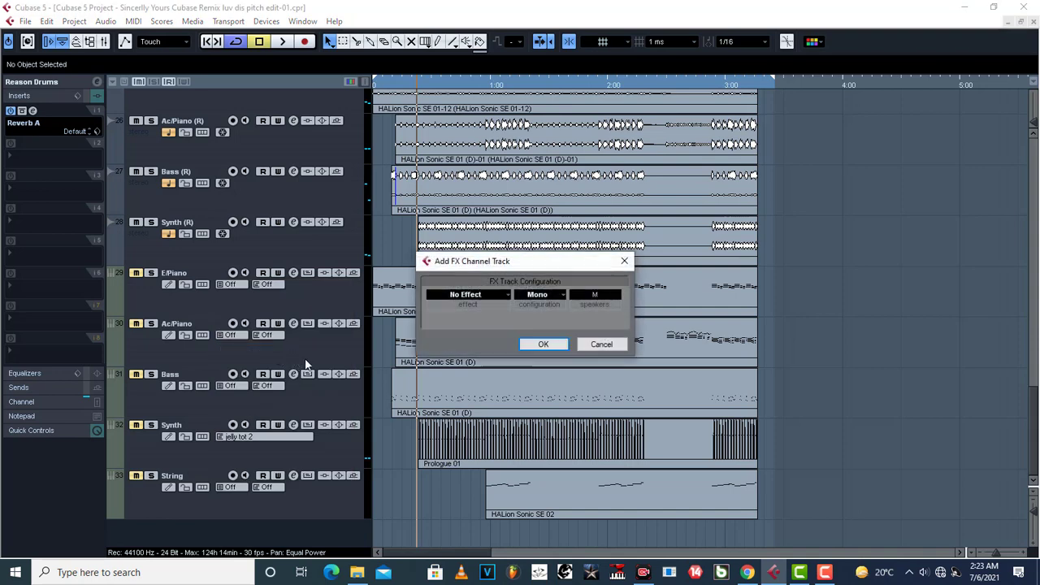
{"action": "left_click", "coordinate": [479, 294]}
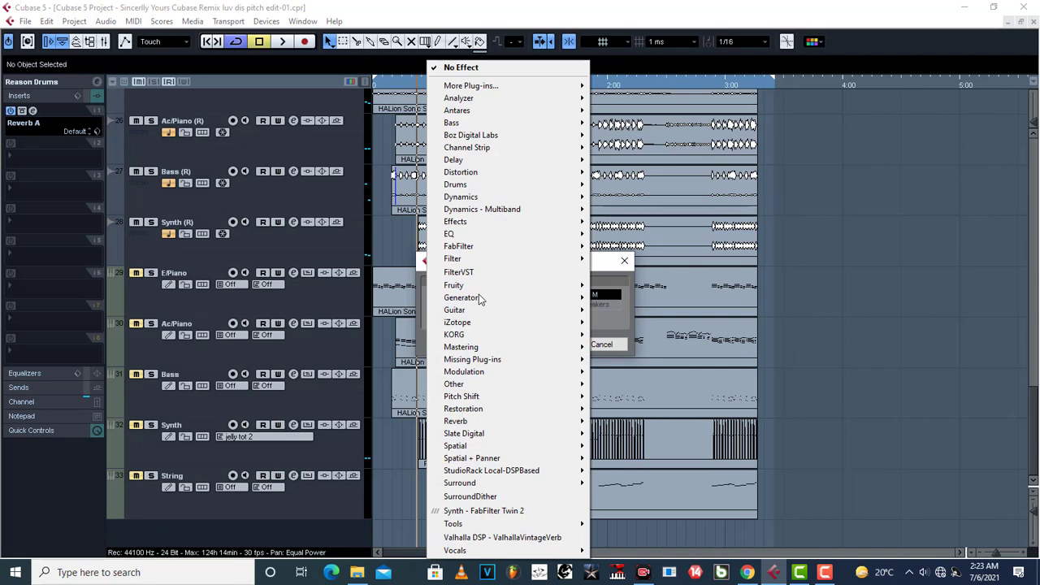
{"action": "mouse_move", "coordinate": [488, 423]}
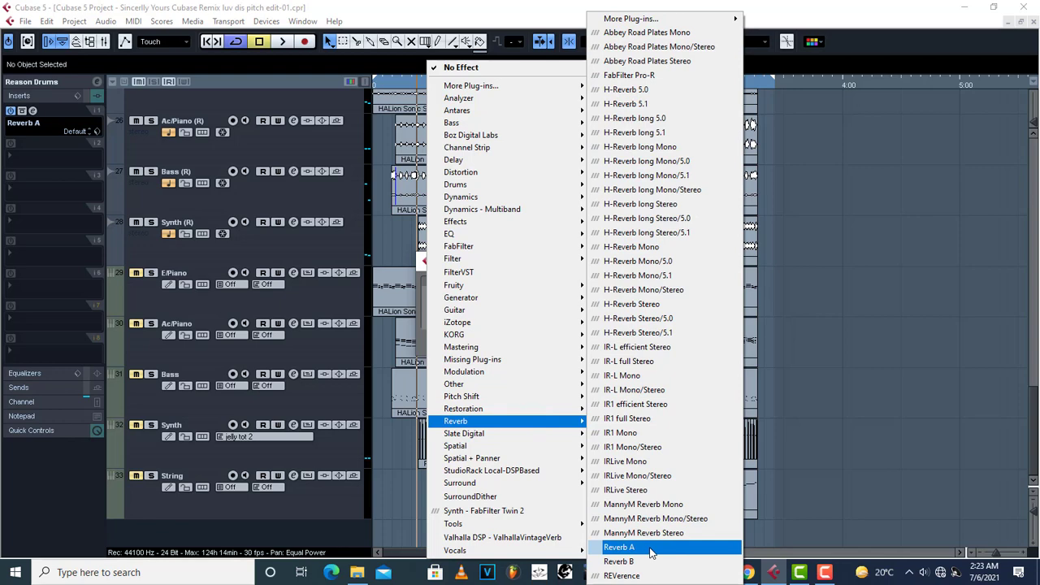
{"action": "left_click", "coordinate": [652, 547]}
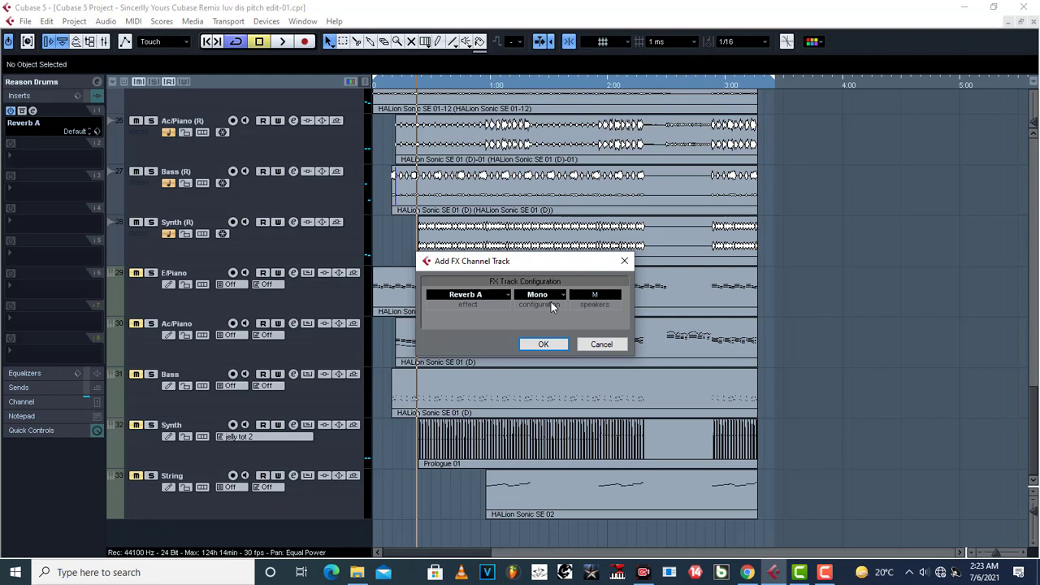
{"action": "key", "text": "Return"}
Add a second FX channel track in stereo with DoubleDelay as its effect, and close the plug-in window.
{"action": "right_click", "coordinate": [244, 238]}
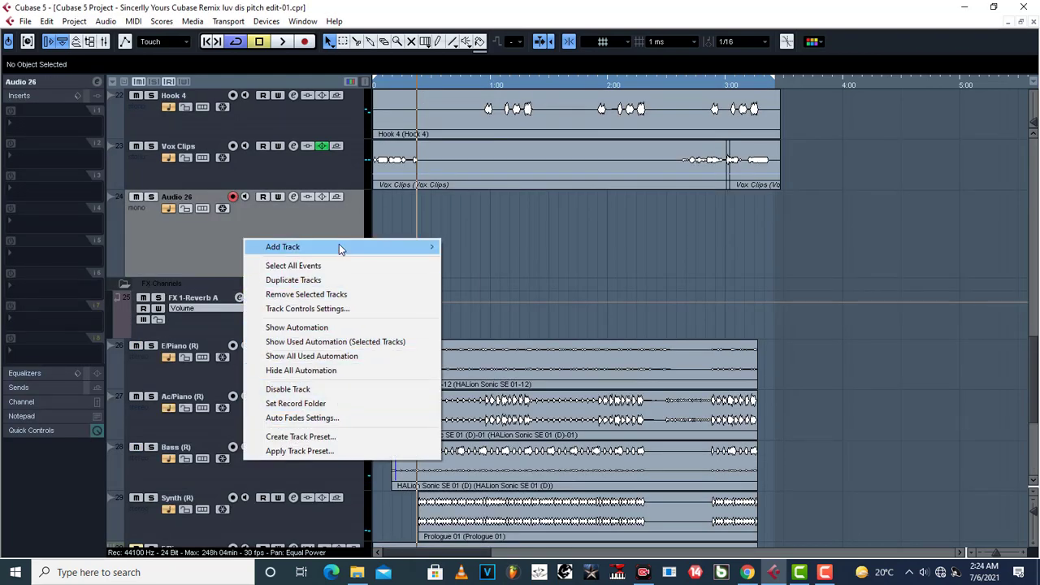
{"action": "mouse_move", "coordinate": [339, 247]}
{"action": "left_click", "coordinate": [495, 309]}
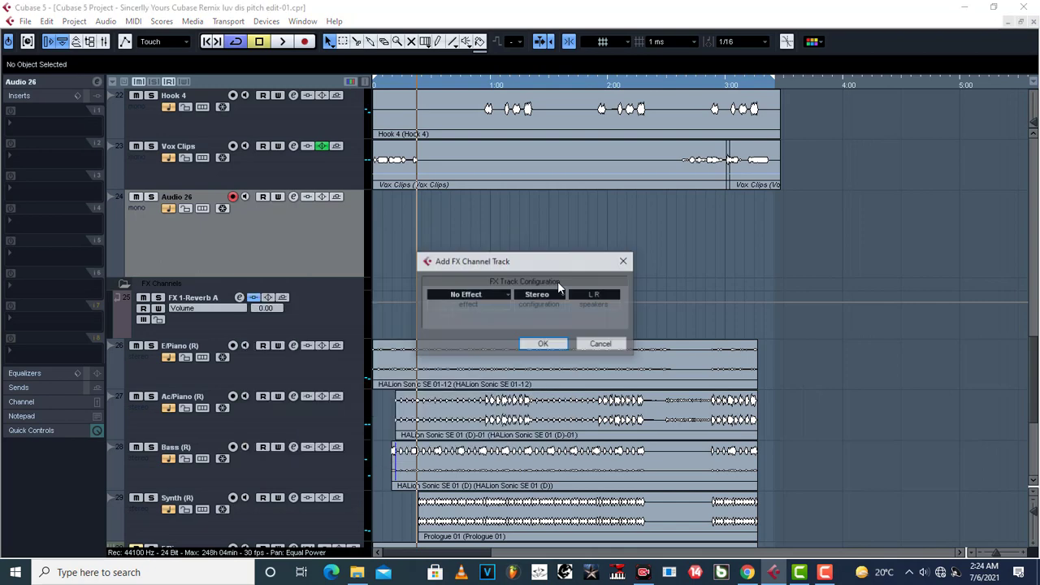
{"action": "left_click", "coordinate": [475, 294]}
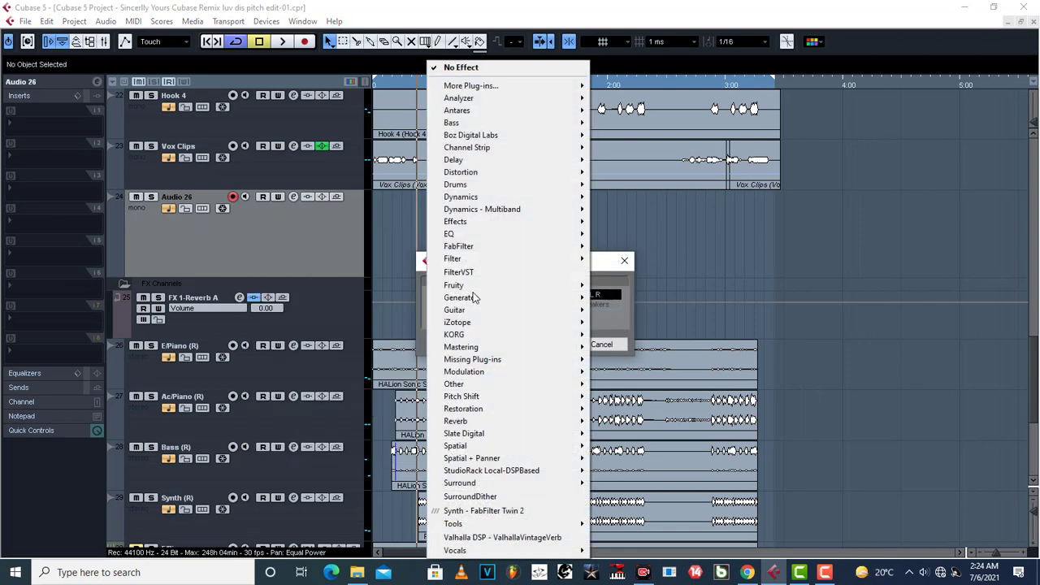
{"action": "mouse_move", "coordinate": [504, 441]}
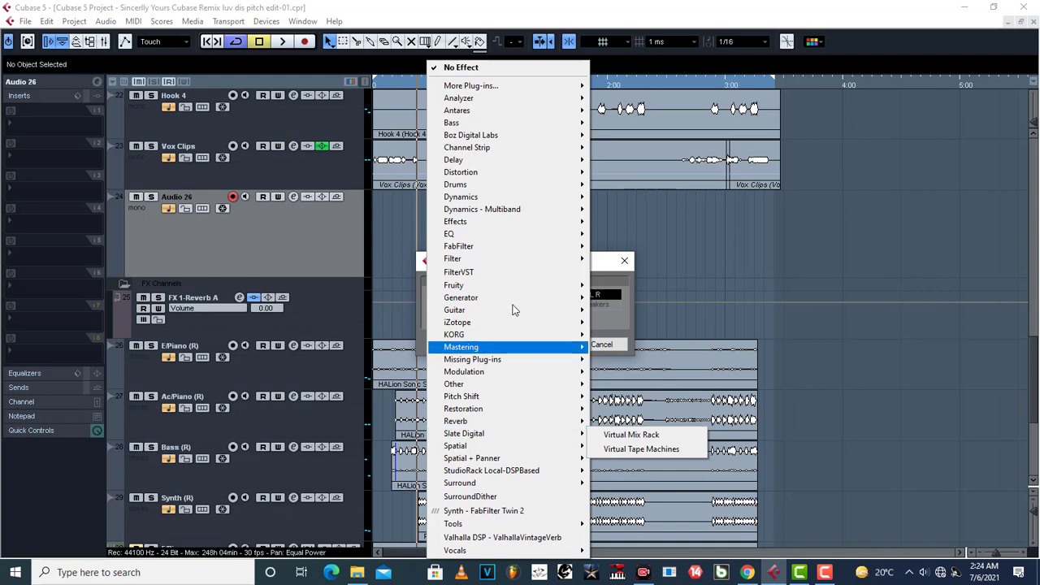
{"action": "mouse_move", "coordinate": [520, 311]}
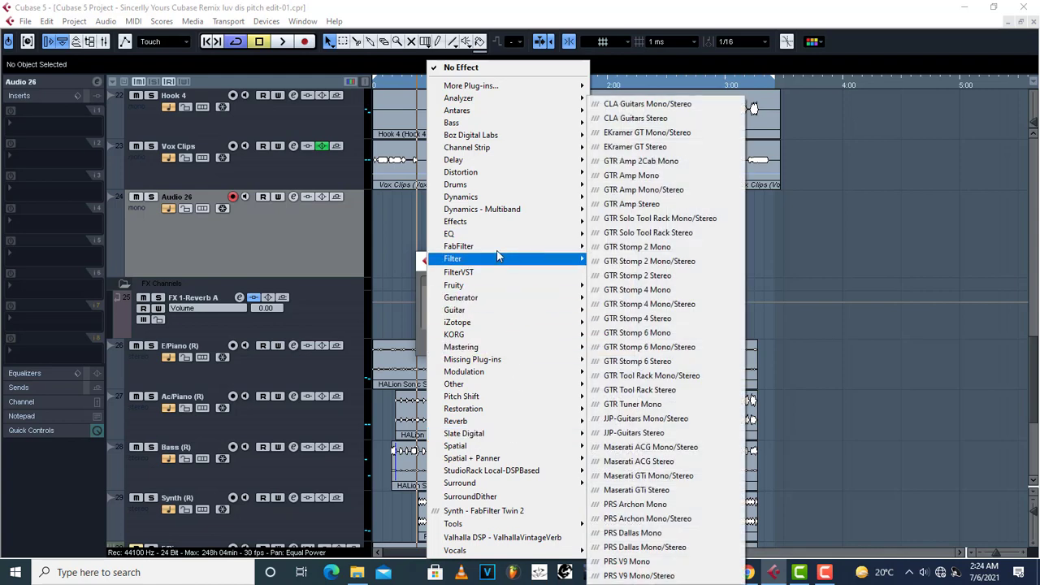
{"action": "mouse_move", "coordinate": [481, 103]}
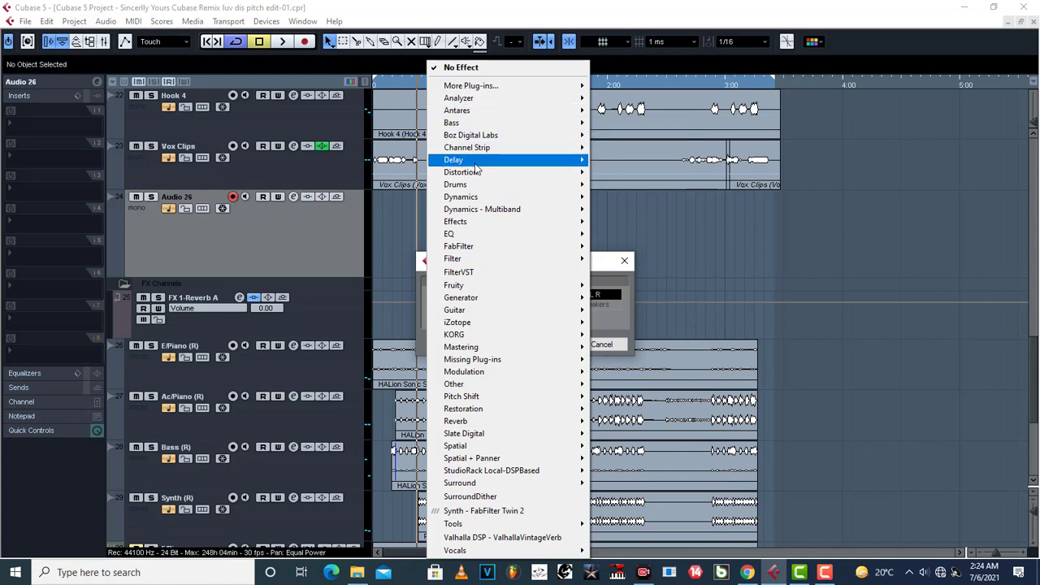
{"action": "mouse_move", "coordinate": [519, 160]}
{"action": "left_click", "coordinate": [638, 163]}
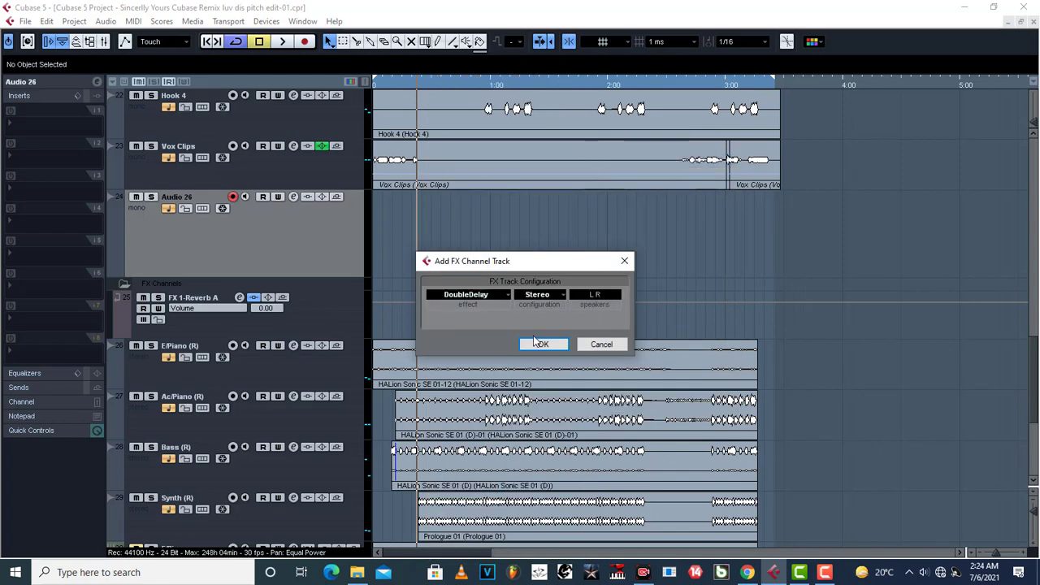
{"action": "left_click", "coordinate": [540, 346]}
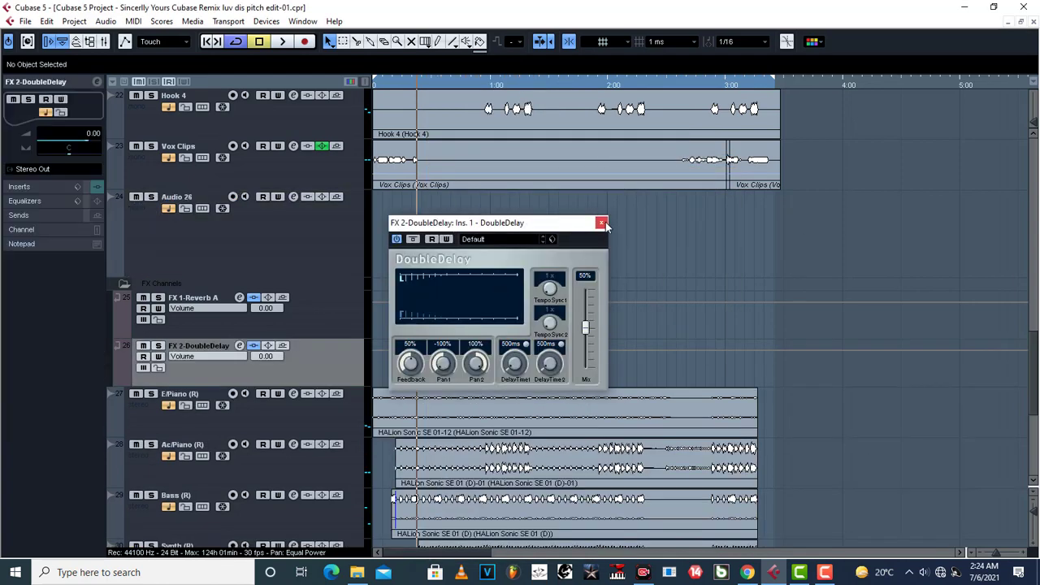
{"action": "left_click", "coordinate": [601, 223]}
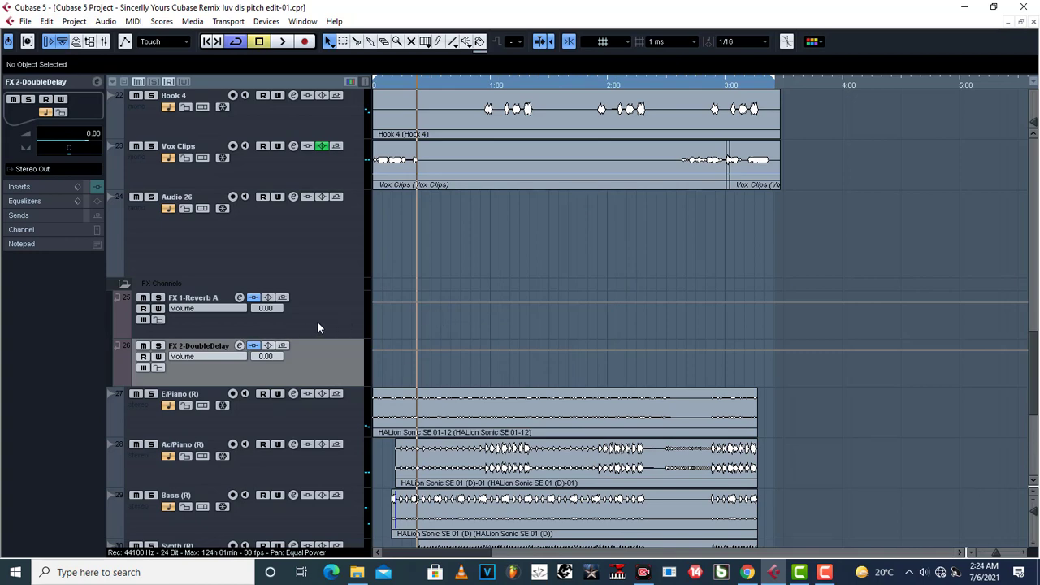
Add two stereo group channel tracks to the project.
{"action": "scroll", "coordinate": [296, 325], "scroll_direction": "down", "scroll_amount": 5}
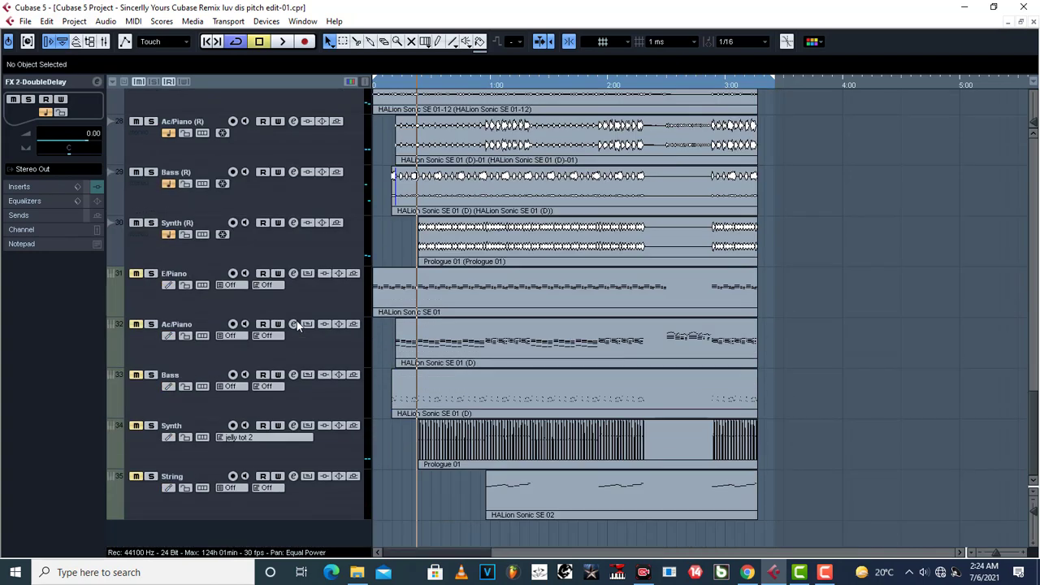
{"action": "scroll", "coordinate": [298, 324], "scroll_direction": "up", "scroll_amount": 4}
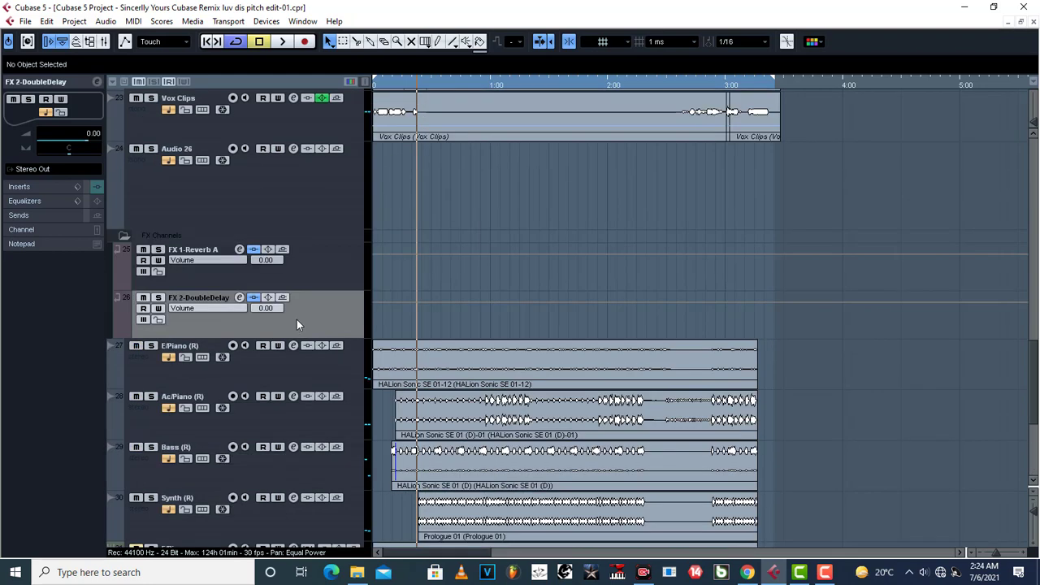
{"action": "right_click", "coordinate": [296, 209]}
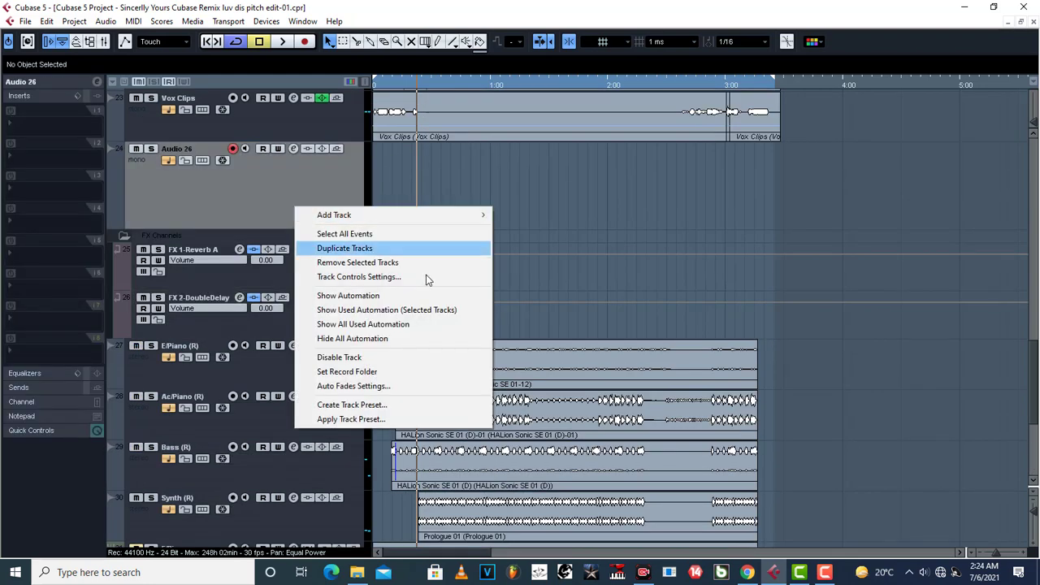
{"action": "mouse_move", "coordinate": [420, 213]}
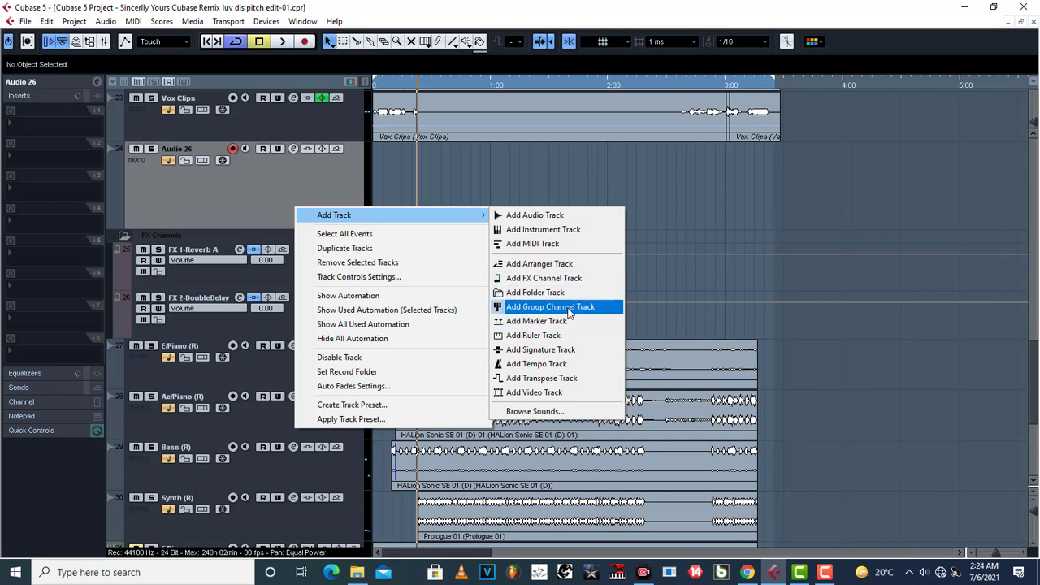
{"action": "left_click", "coordinate": [568, 307]}
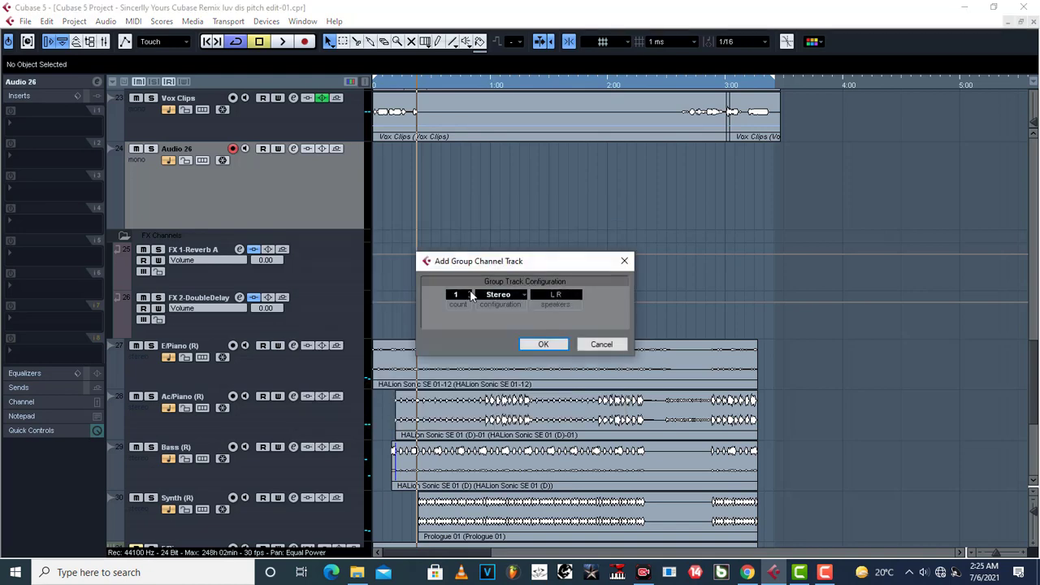
{"action": "left_click", "coordinate": [542, 343]}
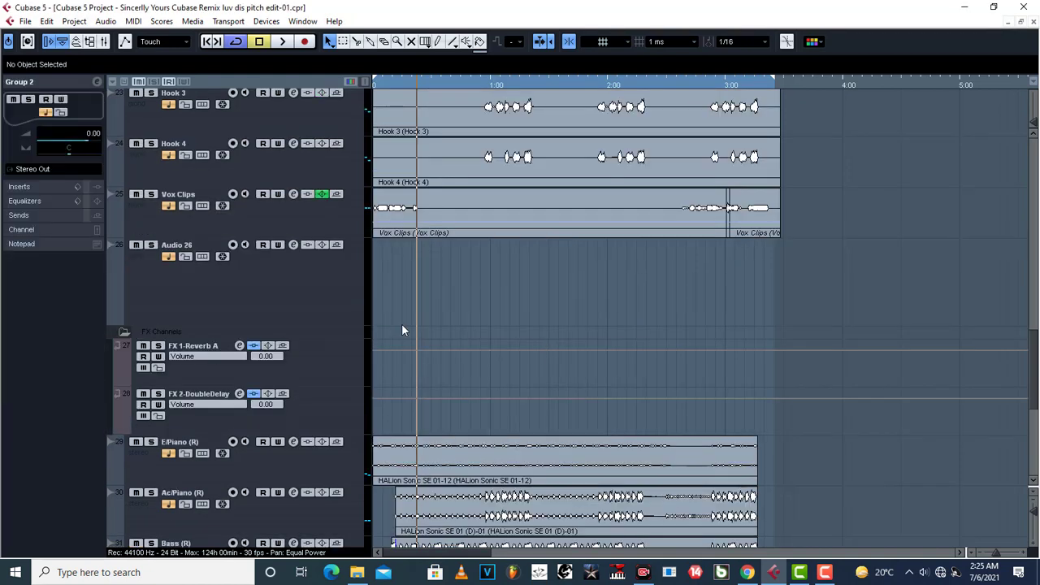
Move both new group tracks from above Reason Drums to between Audio 26 and the FX Channels folder.
{"action": "scroll", "coordinate": [401, 323], "scroll_direction": "down", "scroll_amount": 5}
{"action": "scroll", "coordinate": [402, 329], "scroll_direction": "up", "scroll_amount": 10}
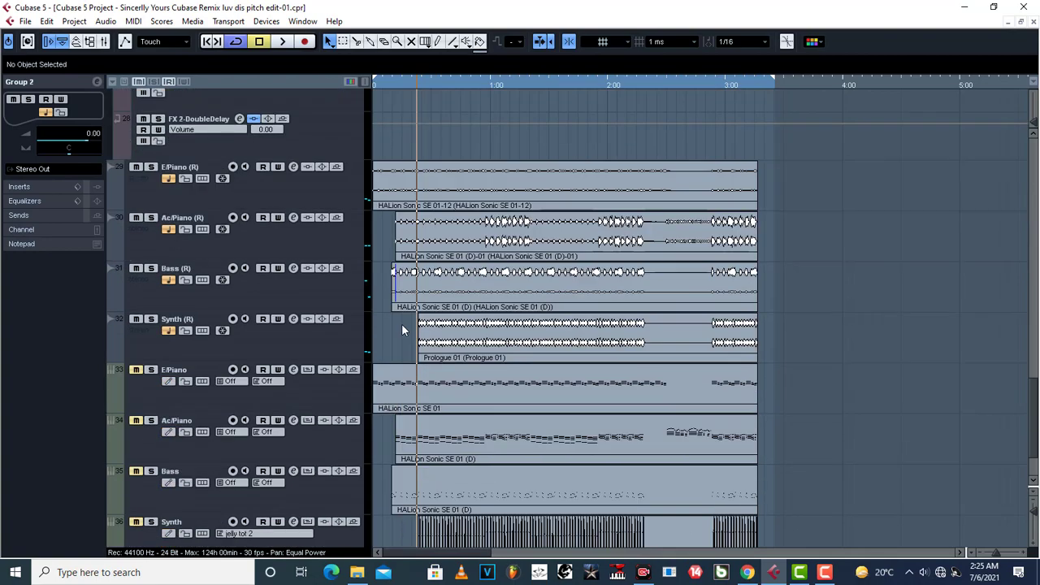
{"action": "scroll", "coordinate": [401, 329], "scroll_direction": "up", "scroll_amount": 10}
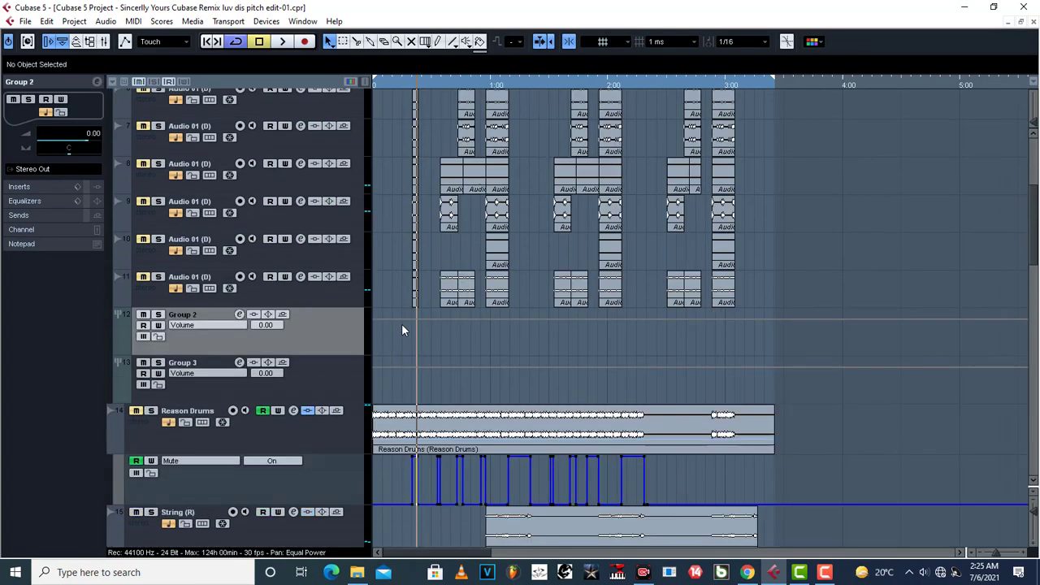
{"action": "left_click", "coordinate": [314, 377], "text": "shift"}
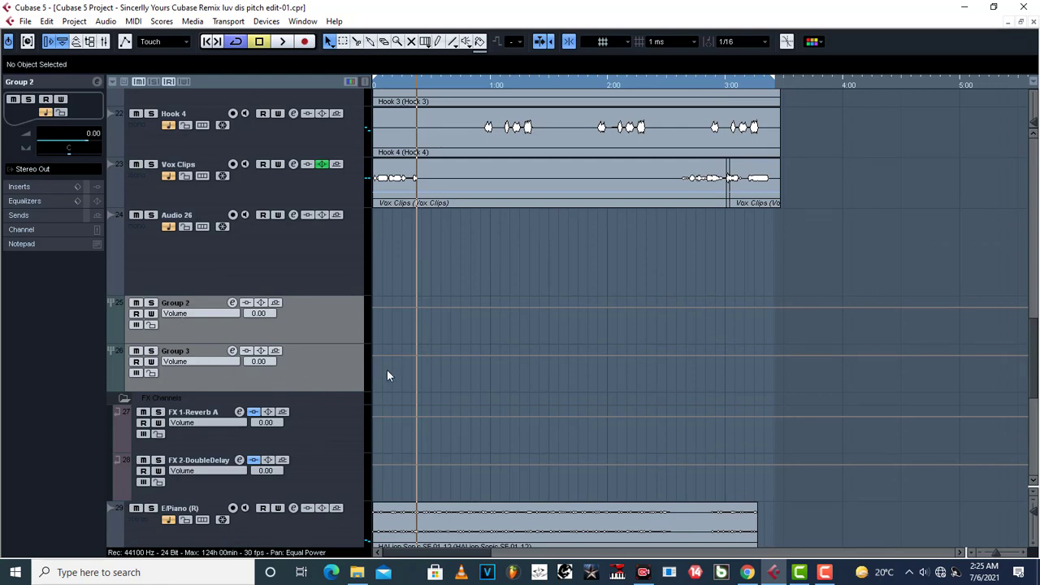
{"action": "scroll", "coordinate": [388, 375], "scroll_direction": "down", "scroll_amount": 8}
{"action": "scroll", "coordinate": [388, 375], "scroll_direction": "up", "scroll_amount": 4}
{"action": "scroll", "coordinate": [386, 374], "scroll_direction": "up", "scroll_amount": 2}
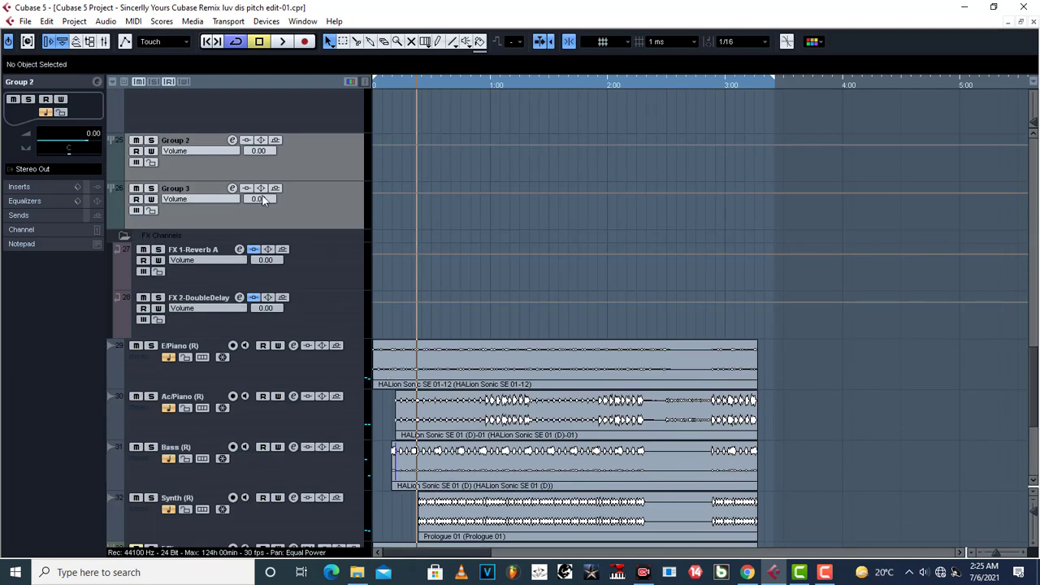
Show the insert slots of the group tracks and rename the upper group track as Group 1.
{"action": "left_click", "coordinate": [20, 186]}
{"action": "left_click", "coordinate": [196, 189]}
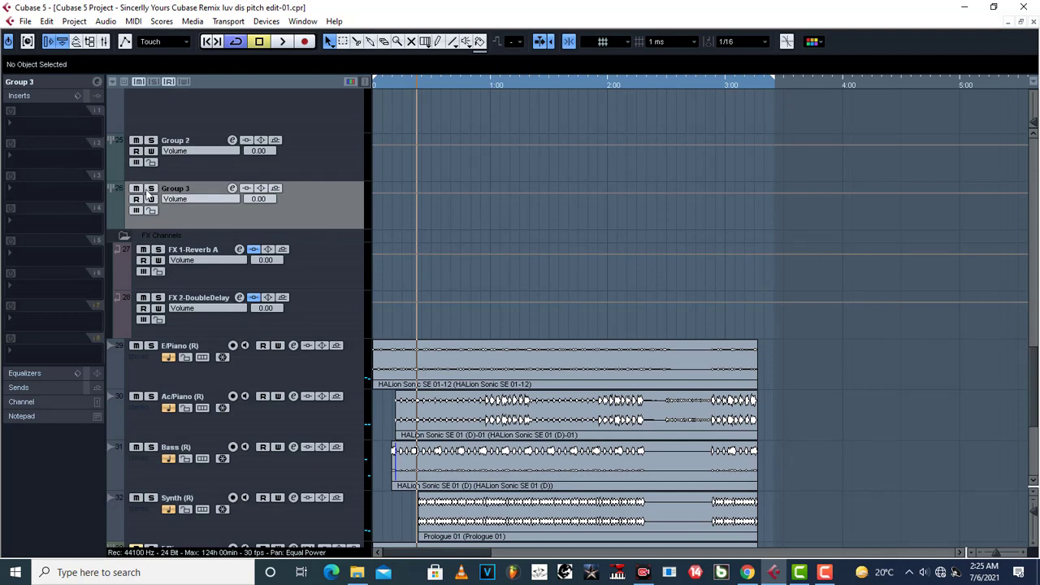
{"action": "double_click", "coordinate": [176, 141]}
{"action": "left_click", "coordinate": [190, 143]}
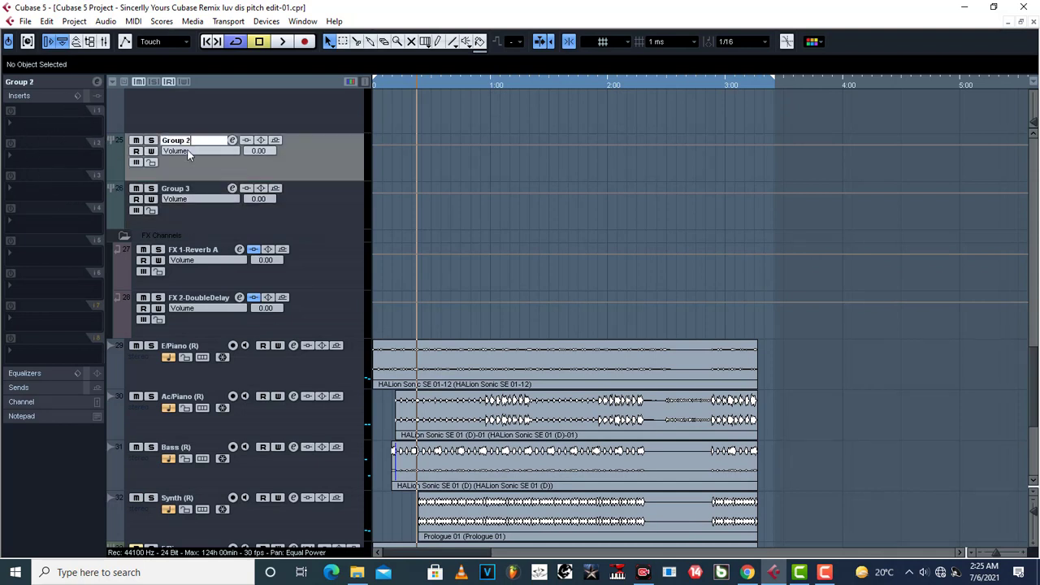
{"action": "key", "text": "BackSpace"}
{"action": "type", "text": "1"}
{"action": "key", "text": "Return"}
Rename the lower group track, Group 3, as Group 2.
{"action": "left_click", "coordinate": [195, 188]}
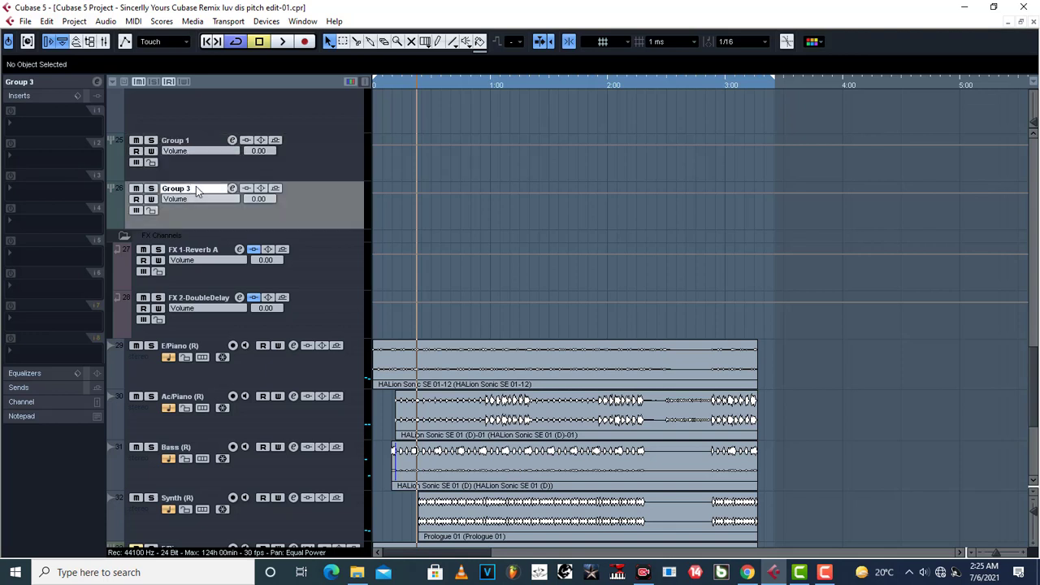
{"action": "type", "text": "2"}
{"action": "key", "text": "Return"}
Review the vocal, group, FX and instrument tracks in the track list and place the playhead shortly before 0:30.
{"action": "scroll", "coordinate": [411, 338], "scroll_direction": "up", "scroll_amount": 2}
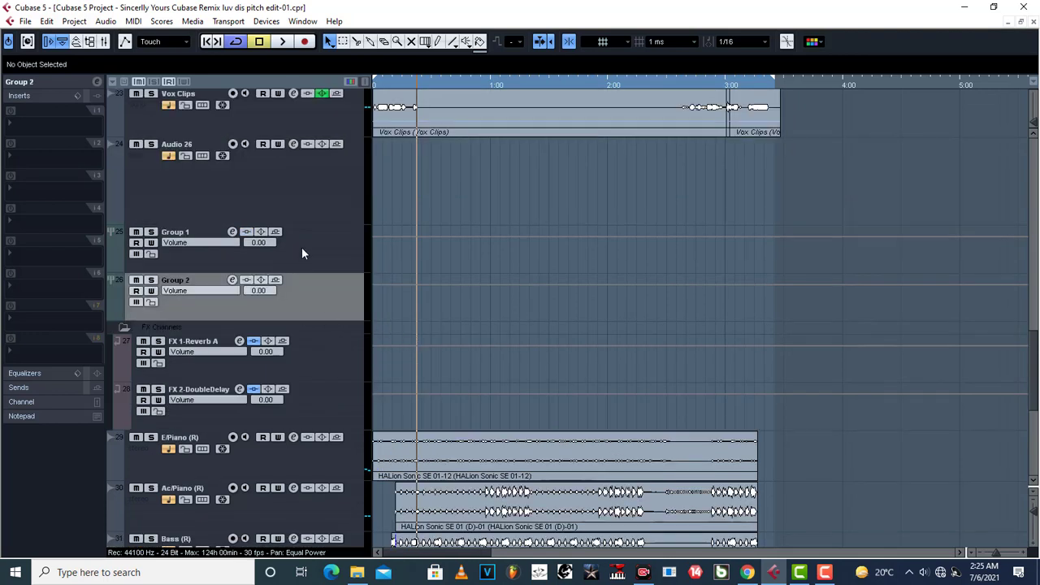
{"action": "scroll", "coordinate": [301, 247], "scroll_direction": "up", "scroll_amount": 8}
{"action": "scroll", "coordinate": [301, 253], "scroll_direction": "up", "scroll_amount": 12}
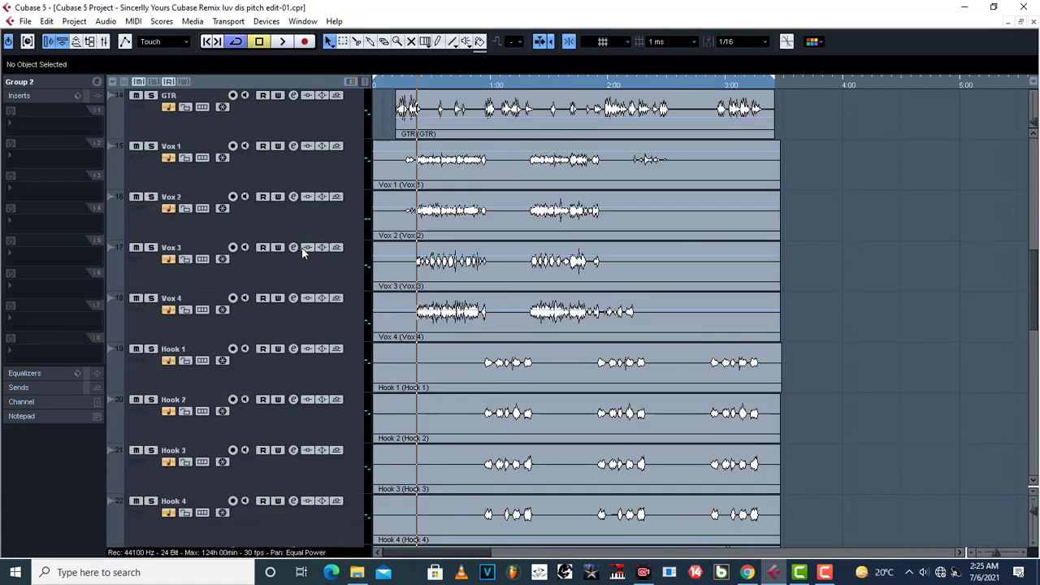
{"action": "scroll", "coordinate": [341, 280], "scroll_direction": "down", "scroll_amount": 8}
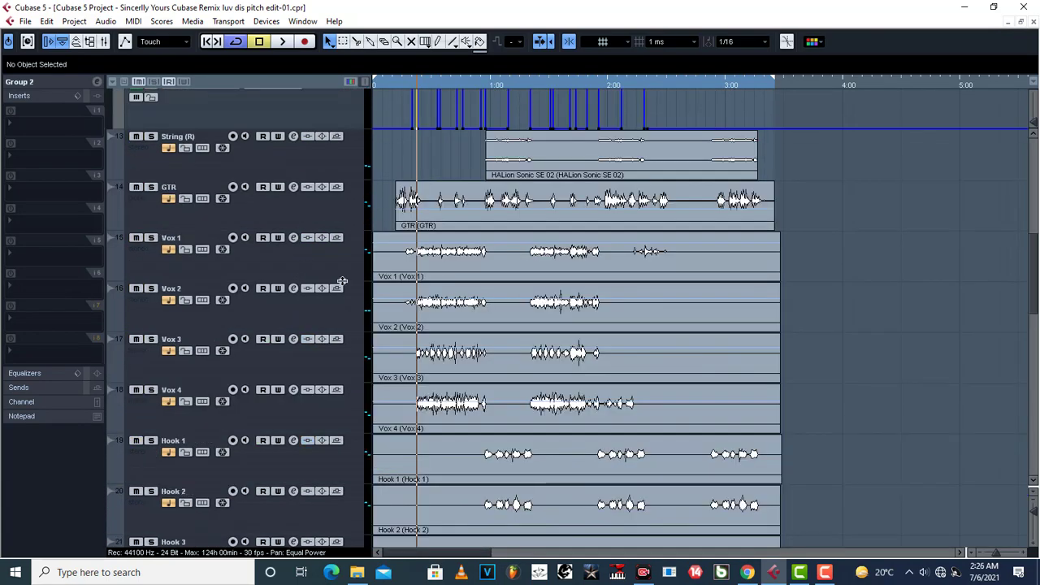
{"action": "scroll", "coordinate": [469, 343], "scroll_direction": "down", "scroll_amount": 5}
{"action": "scroll", "coordinate": [485, 354], "scroll_direction": "down", "scroll_amount": 3}
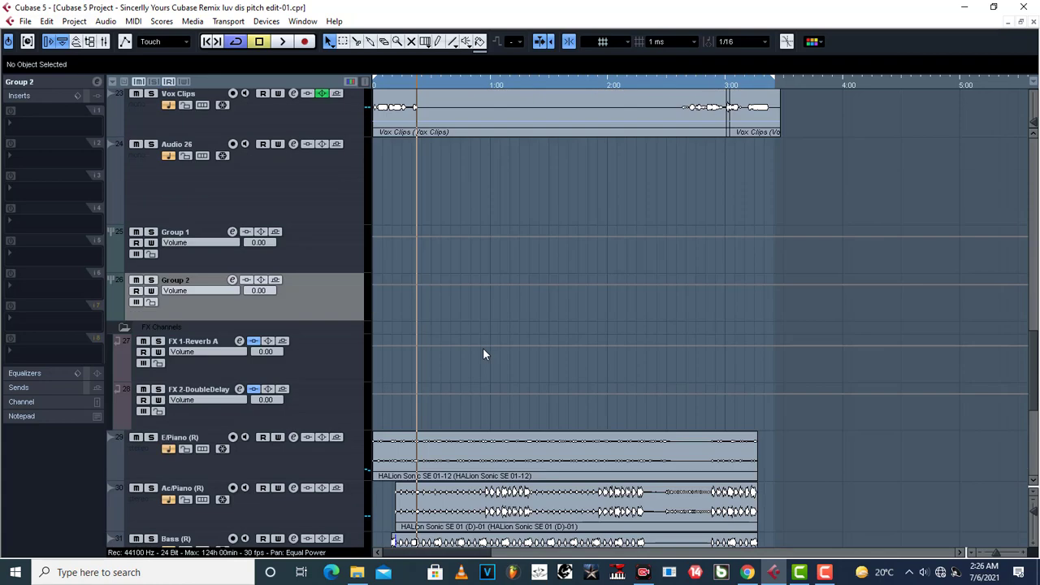
{"action": "scroll", "coordinate": [483, 348], "scroll_direction": "up", "scroll_amount": 3}
{"action": "scroll", "coordinate": [483, 348], "scroll_direction": "down", "scroll_amount": 6}
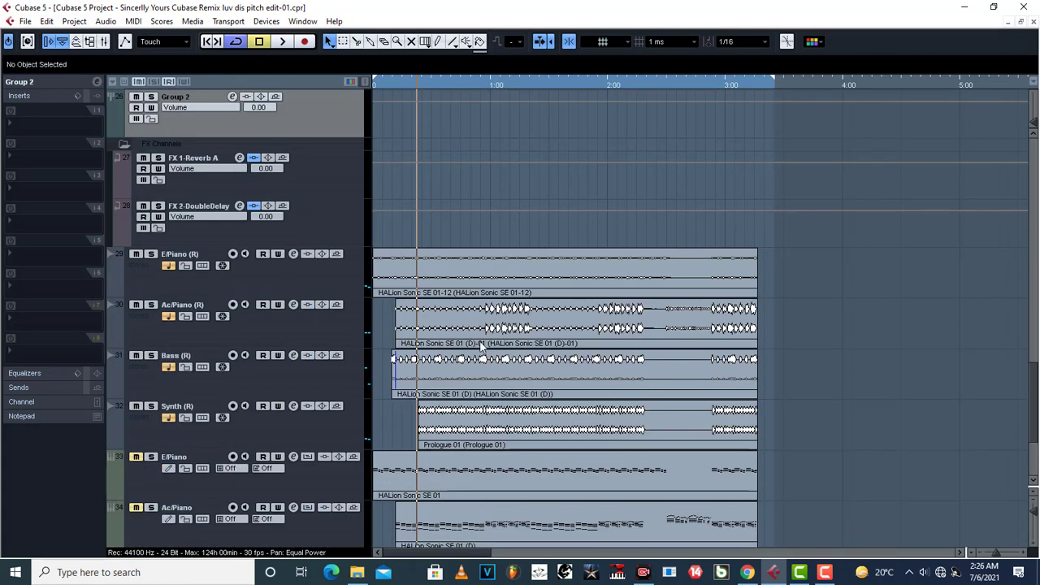
{"action": "left_click", "coordinate": [428, 85]}
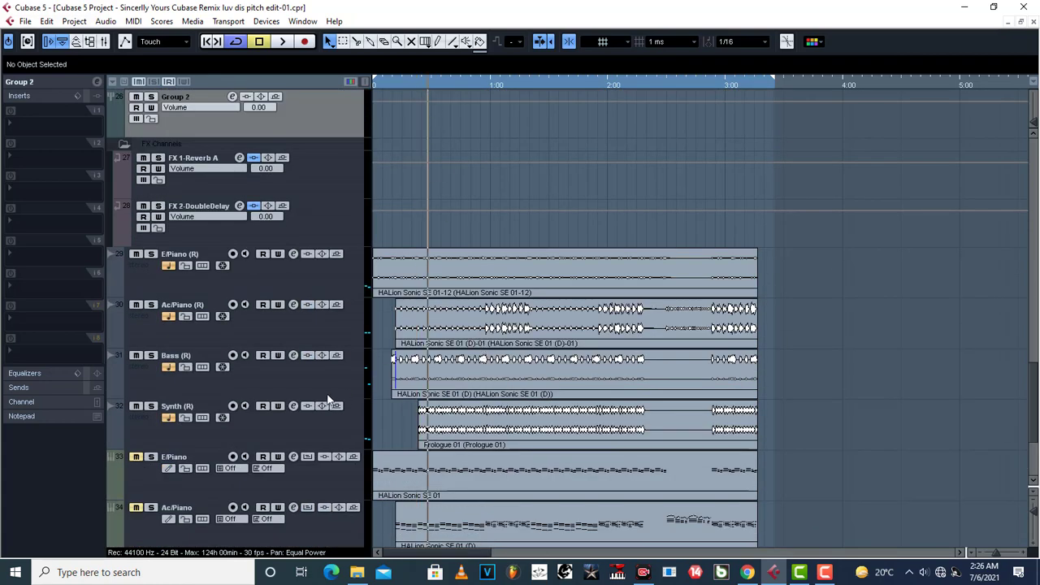
Solo the Synth (R) track and mute the Reason Drums audio event.
{"action": "left_click", "coordinate": [150, 406]}
{"action": "scroll", "coordinate": [596, 189], "scroll_direction": "up", "scroll_amount": 5}
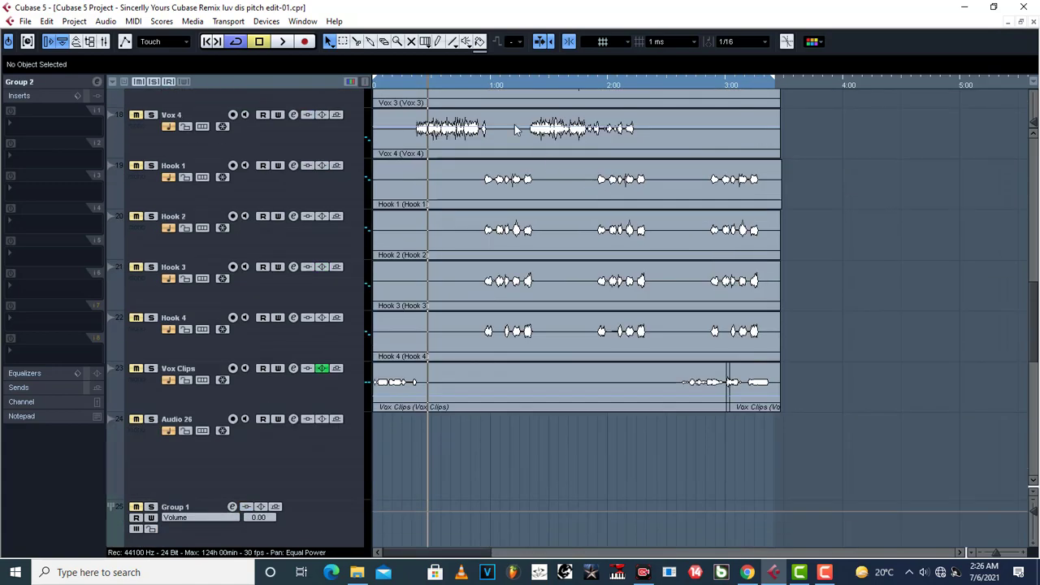
{"action": "left_click", "coordinate": [410, 42]}
{"action": "scroll", "coordinate": [614, 301], "scroll_direction": "up", "scroll_amount": 3}
{"action": "scroll", "coordinate": [614, 301], "scroll_direction": "up", "scroll_amount": 10}
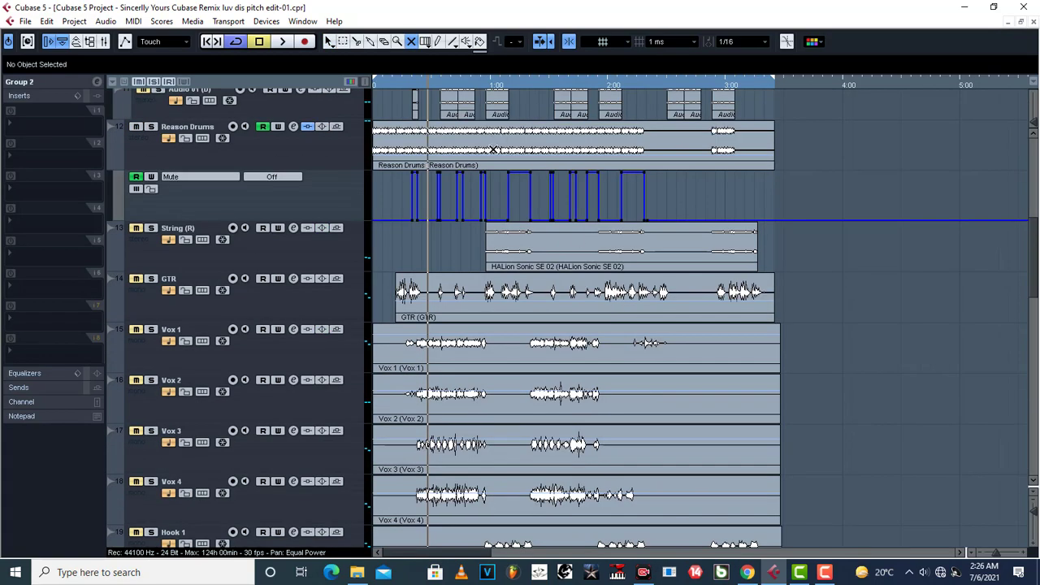
{"action": "left_click", "coordinate": [493, 149]}
{"action": "scroll", "coordinate": [518, 320], "scroll_direction": "down", "scroll_amount": 15}
{"action": "scroll", "coordinate": [518, 320], "scroll_direction": "down", "scroll_amount": 5}
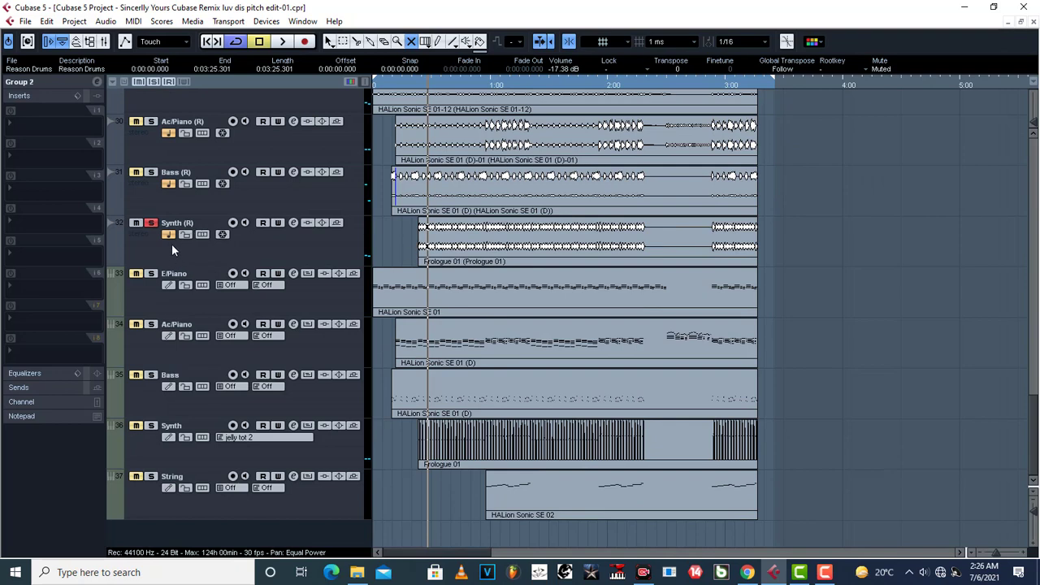
Play back the soloed Synth (R) track without any insert effect, switching back to the Object Selection tool.
{"action": "key", "text": "space"}
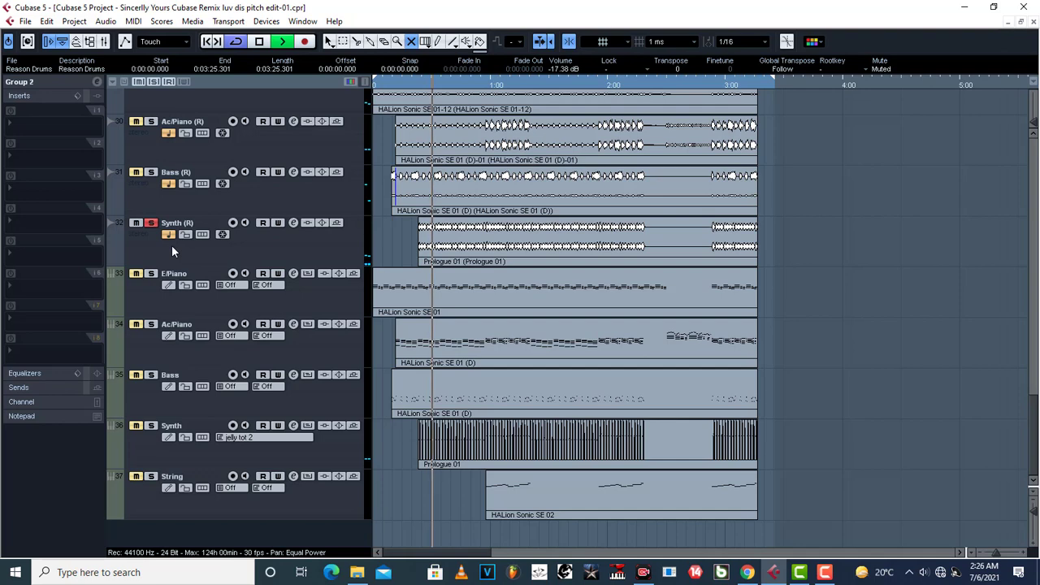
{"action": "left_click", "coordinate": [333, 42]}
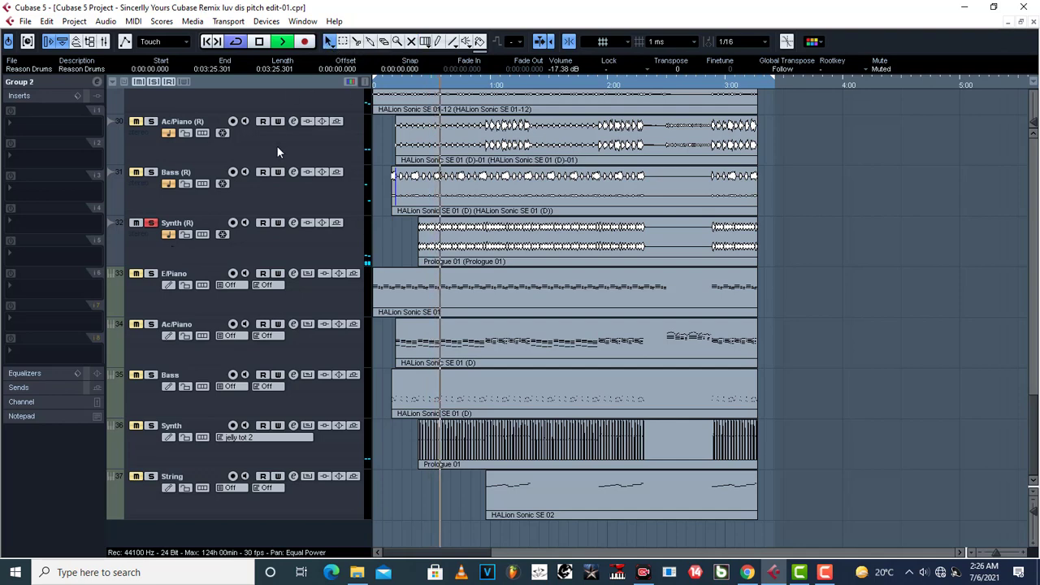
{"action": "key", "text": "space"}
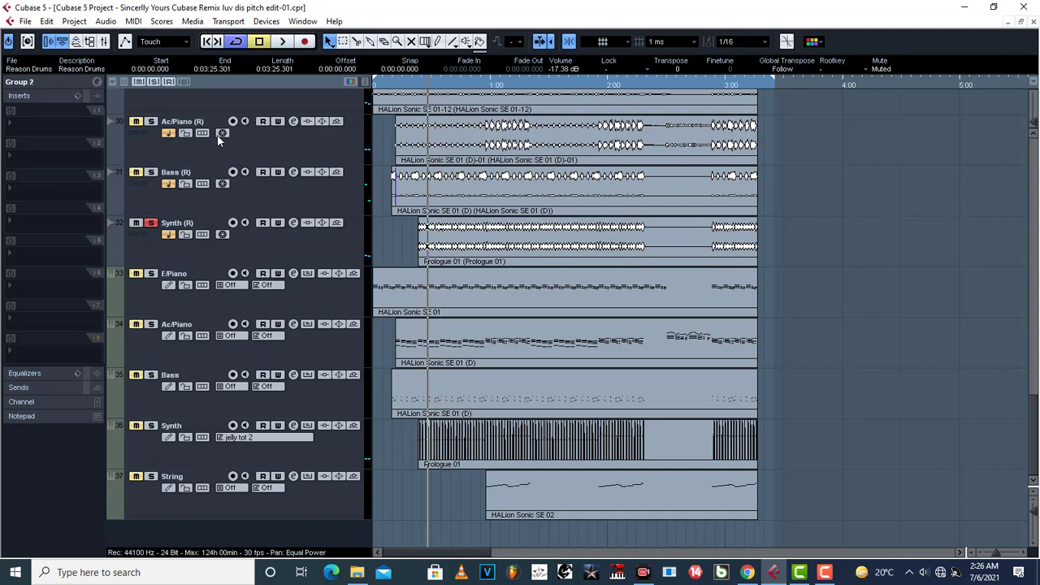
Load Reverb A from the Reverb plug-ins as the first insert effect on Synth (R).
{"action": "left_click", "coordinate": [38, 128]}
{"action": "mouse_move", "coordinate": [122, 421]}
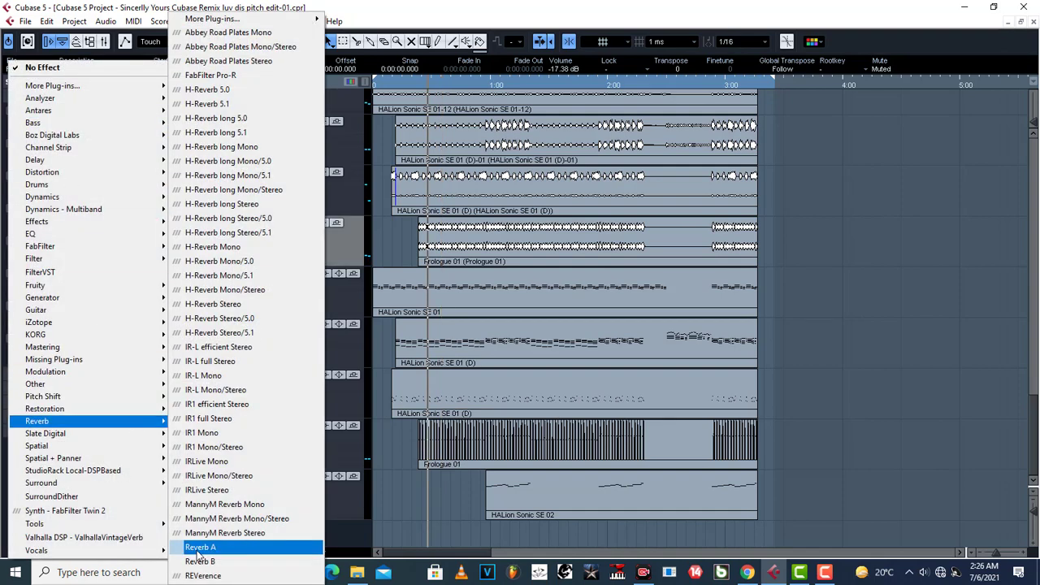
{"action": "left_click", "coordinate": [197, 548]}
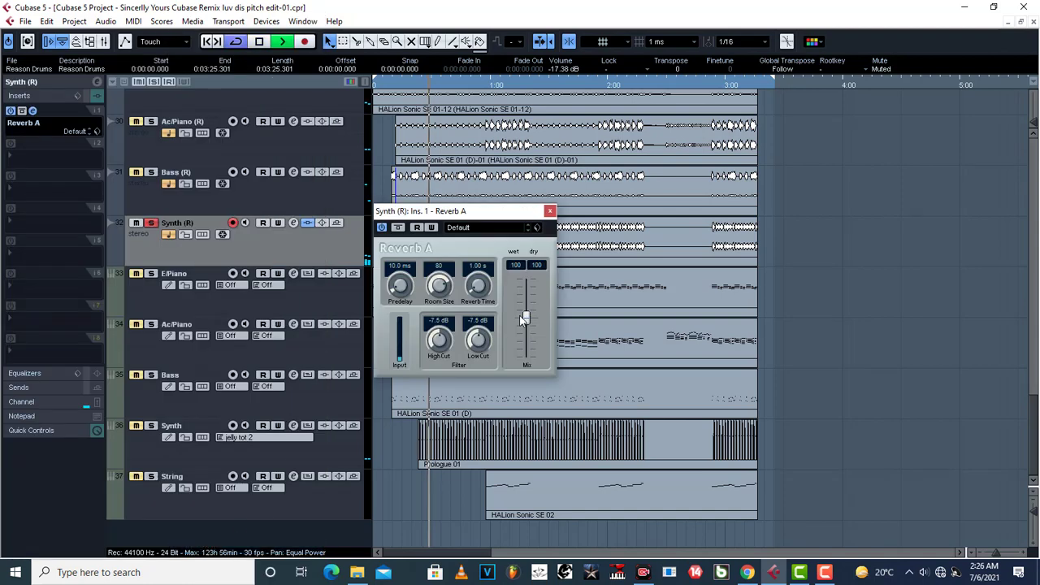
Set the wet level of Reverb A on Synth (R) to 30 and audition the soloed track with the effect.
{"action": "left_click_drag", "start_coordinate": [524, 319], "coordinate": [527, 289]}
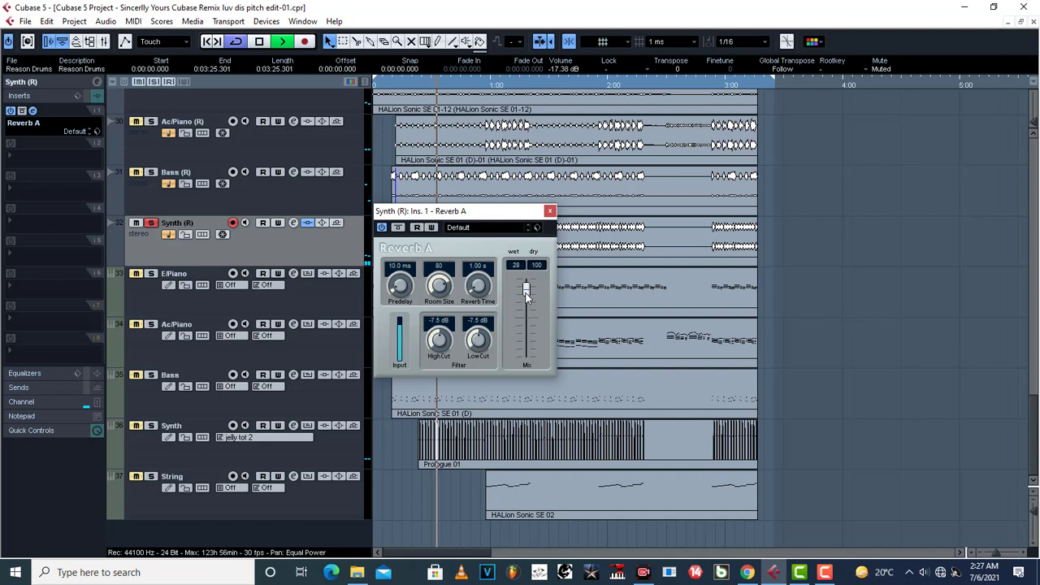
{"action": "key", "text": "space"}
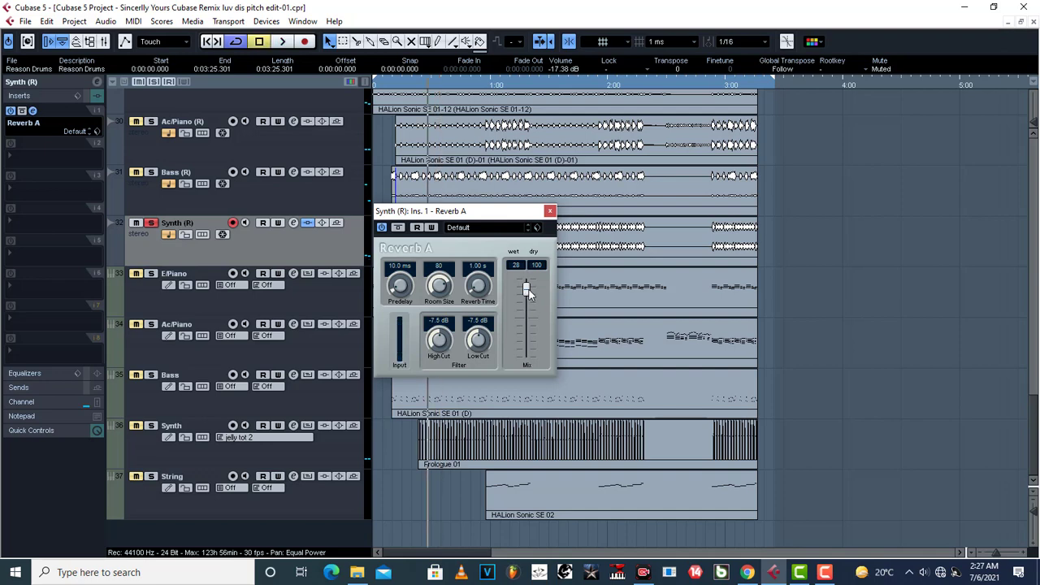
{"action": "left_click_drag", "start_coordinate": [528, 289], "coordinate": [529, 292]}
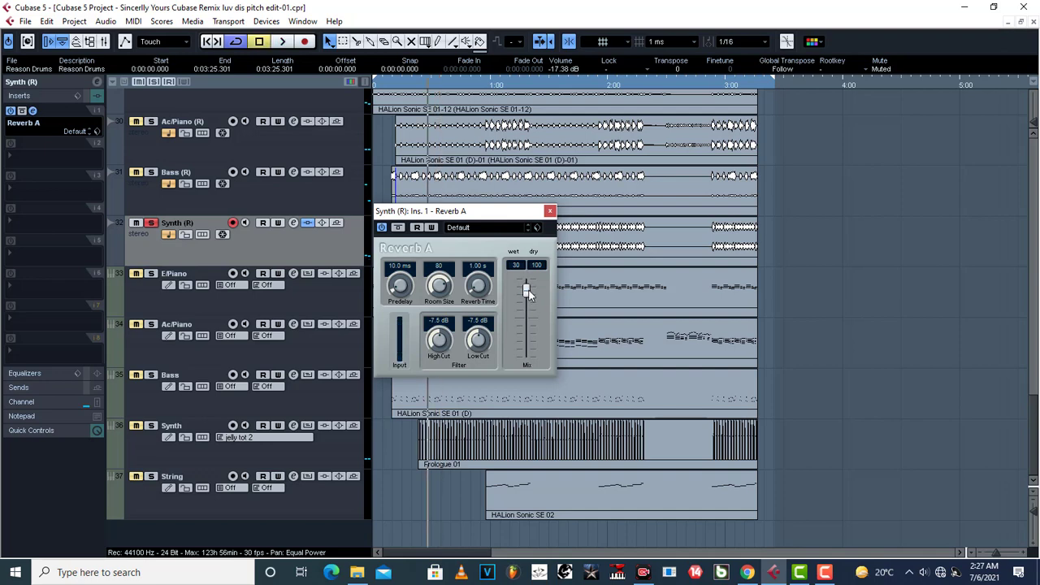
{"action": "left_click", "coordinate": [550, 212]}
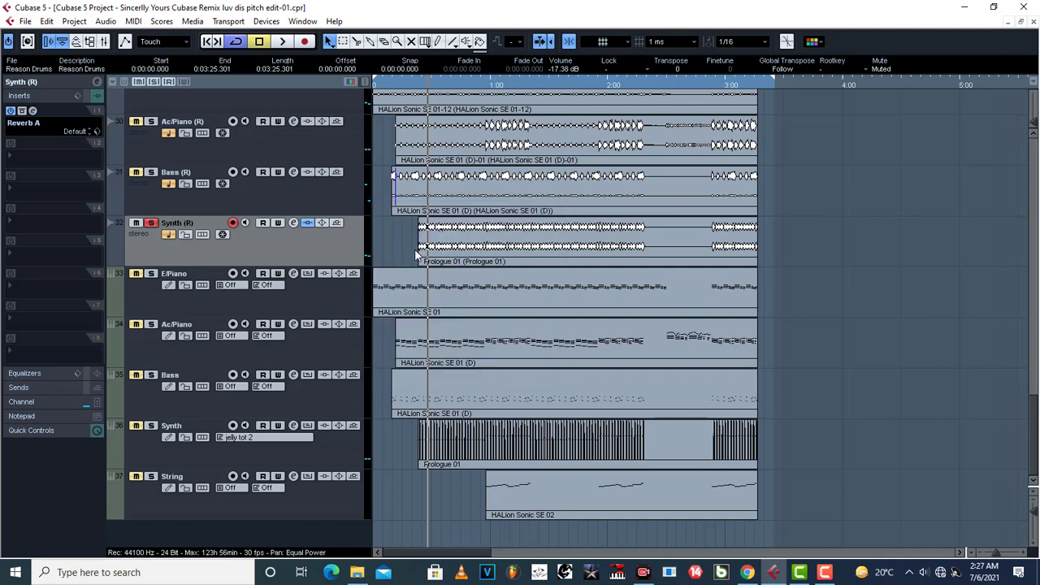
{"action": "key", "text": "space"}
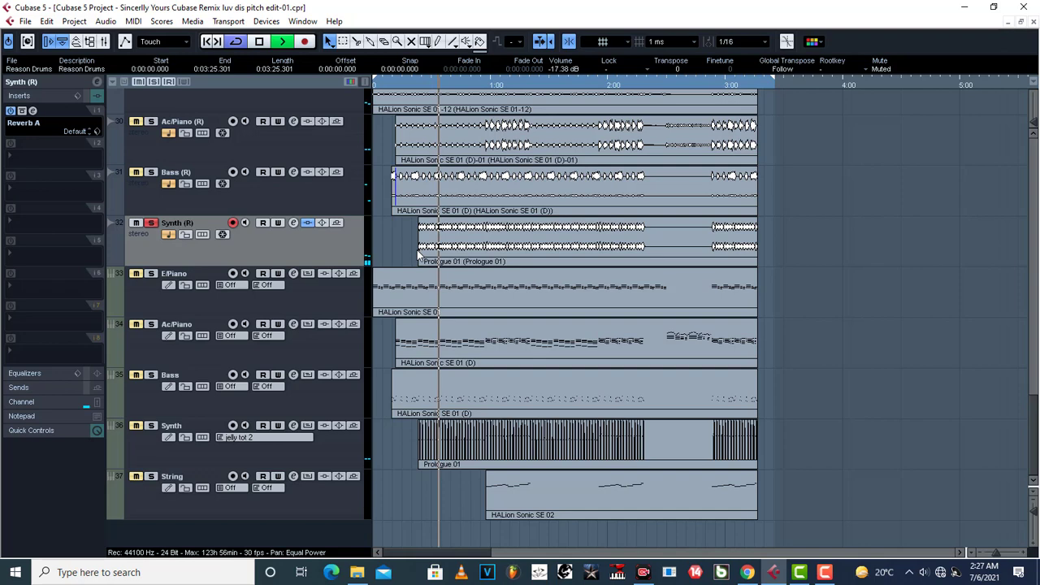
{"action": "key", "text": "space"}
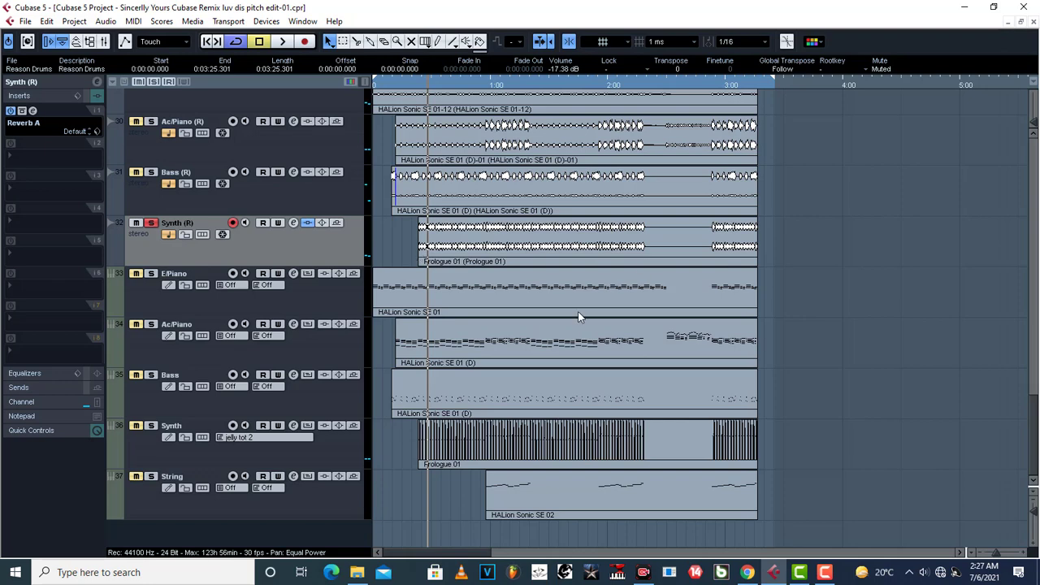
Unsolo Synth (R), start playback of the full mix and unmute the Reason Drums audio event.
{"action": "left_click", "coordinate": [153, 224]}
{"action": "key", "text": "space"}
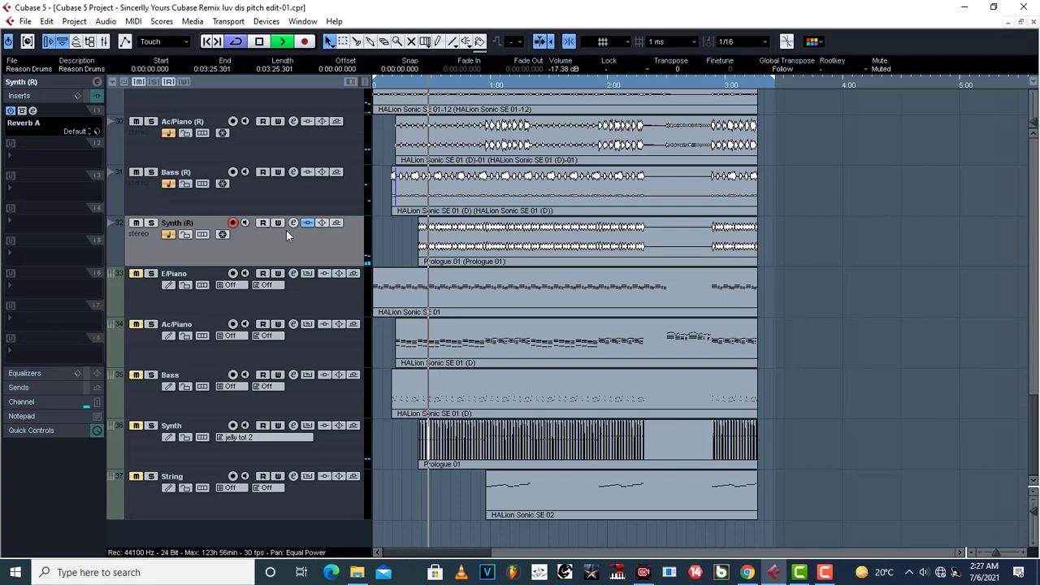
{"action": "scroll", "coordinate": [488, 187], "scroll_direction": "up", "scroll_amount": 5}
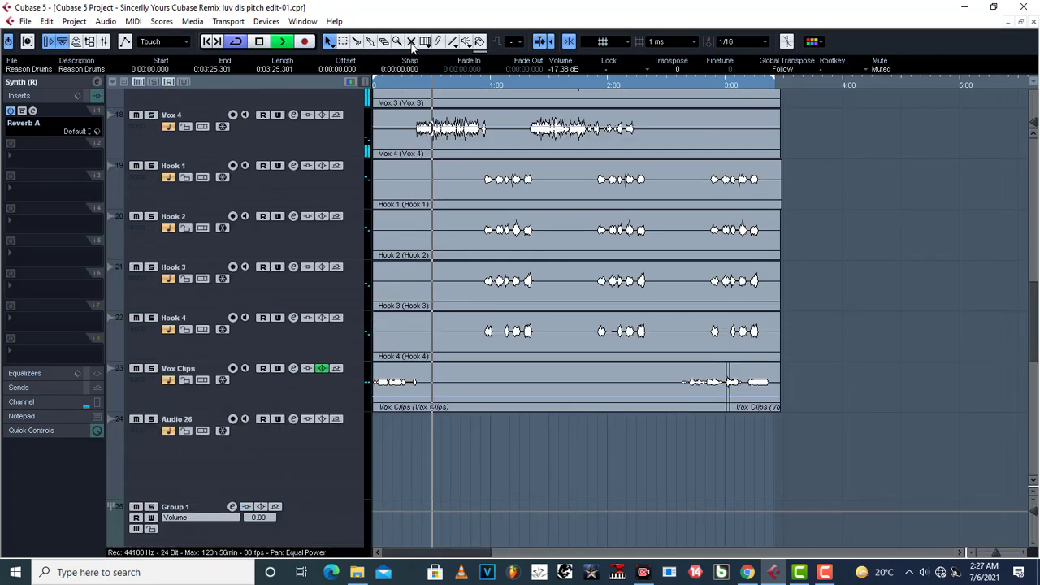
{"action": "scroll", "coordinate": [493, 177], "scroll_direction": "up", "scroll_amount": 3}
{"action": "scroll", "coordinate": [493, 177], "scroll_direction": "up", "scroll_amount": 3}
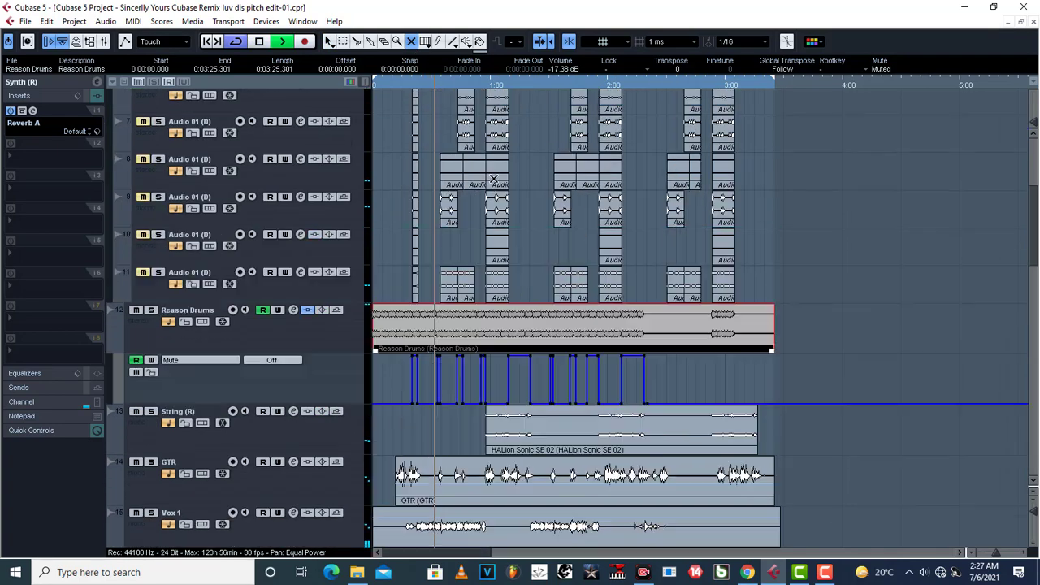
{"action": "left_click", "coordinate": [493, 309]}
{"action": "left_click", "coordinate": [387, 227]}
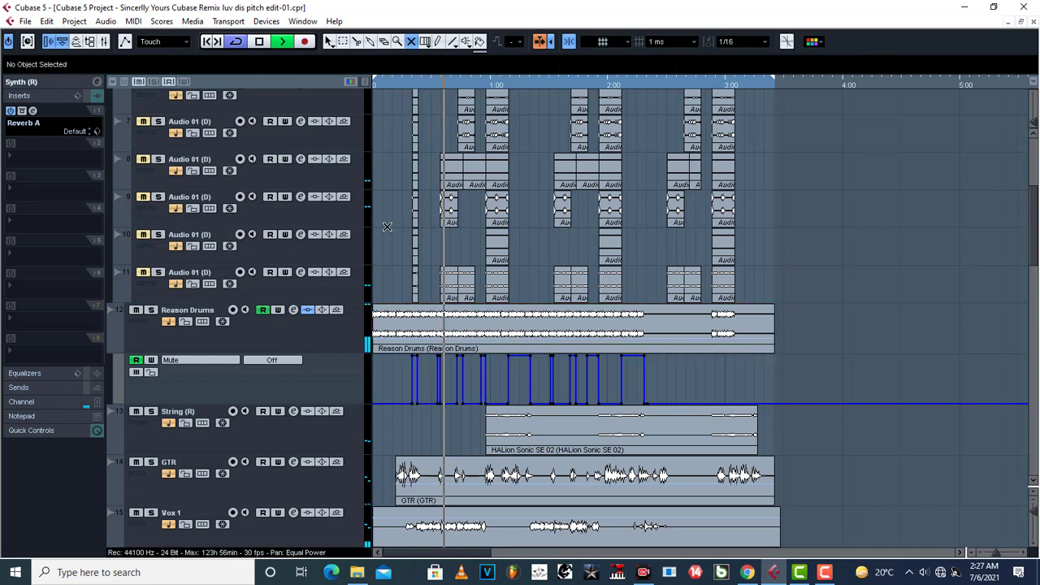
{"action": "scroll", "coordinate": [387, 227], "scroll_direction": "down", "scroll_amount": 5}
{"action": "scroll", "coordinate": [386, 226], "scroll_direction": "up", "scroll_amount": 5}
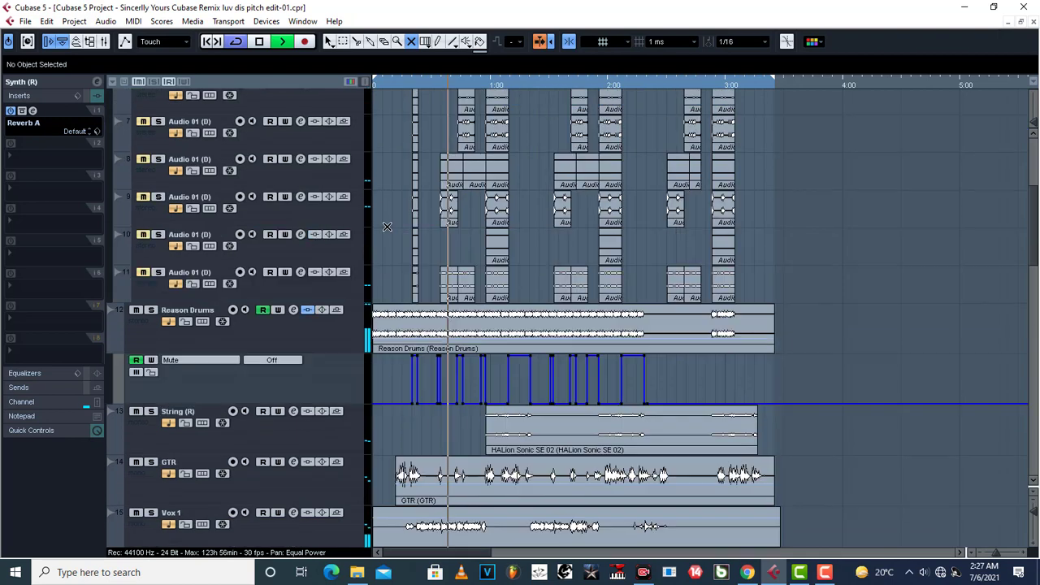
Inspect the Reverb A insert on the Reason Drums track and close its window.
{"action": "left_click", "coordinate": [268, 336]}
{"action": "left_click", "coordinate": [36, 122]}
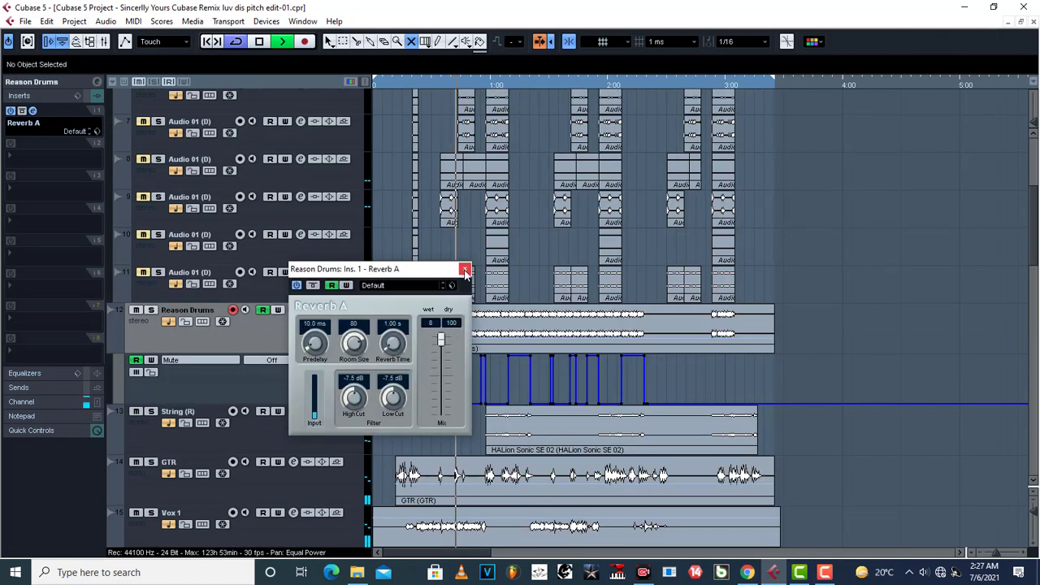
{"action": "left_click", "coordinate": [464, 270]}
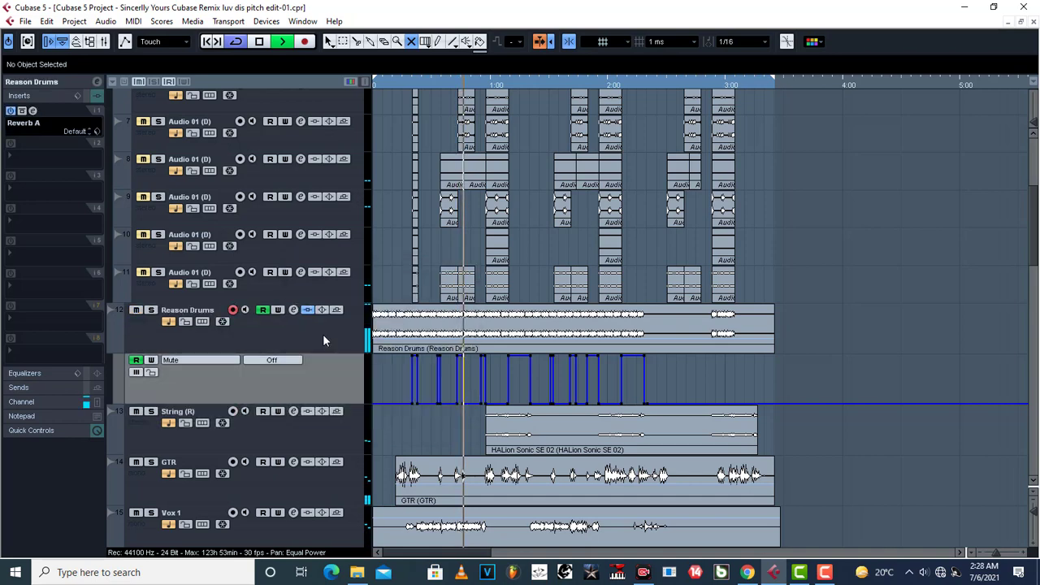
Step through the string, guitar, vocal and hook tracks during playback to check their inserts, ending on Group 2.
{"action": "key", "text": "Down"}
{"action": "key", "text": "Down"}
{"action": "key", "text": "Down"}
{"action": "key", "text": "Down"}
{"action": "key", "text": "Down"}
{"action": "key", "text": "Down"}
{"action": "key", "text": "Down"}
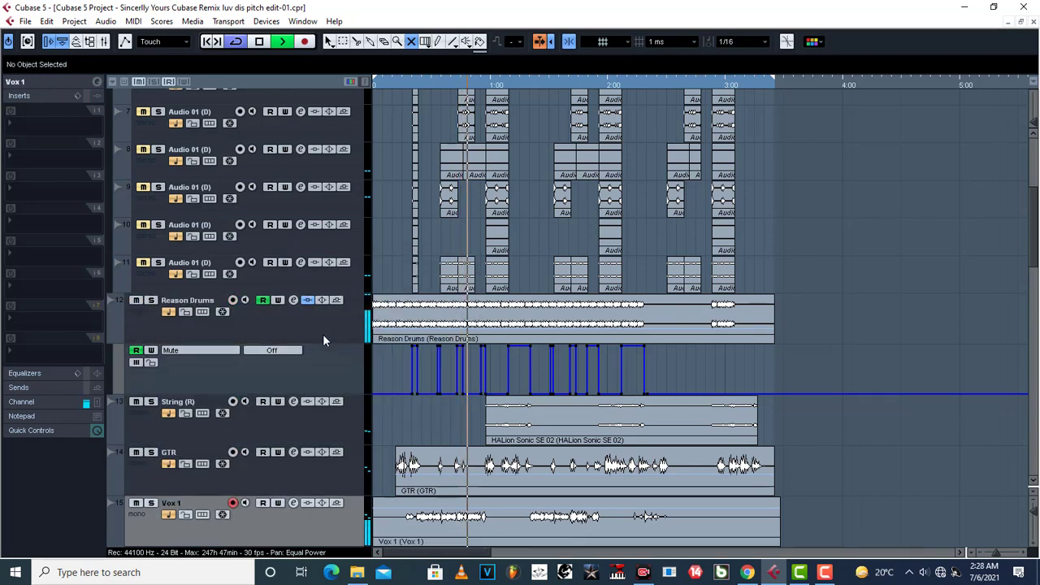
{"action": "key", "text": "Down"}
{"action": "key", "text": "Down"}
{"action": "key", "text": "Down"}
{"action": "key", "text": "Down"}
{"action": "key", "text": "Down"}
{"action": "key", "text": "Down"}
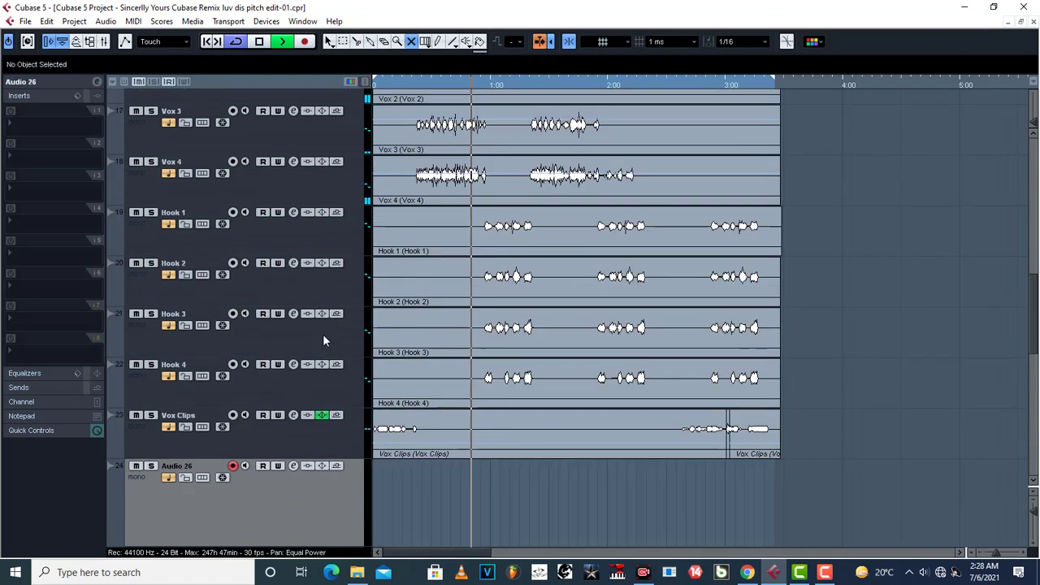
{"action": "key", "text": "Up"}
{"action": "key", "text": "Up"}
{"action": "key", "text": "Up"}
{"action": "key", "text": "Up"}
{"action": "key", "text": "Up"}
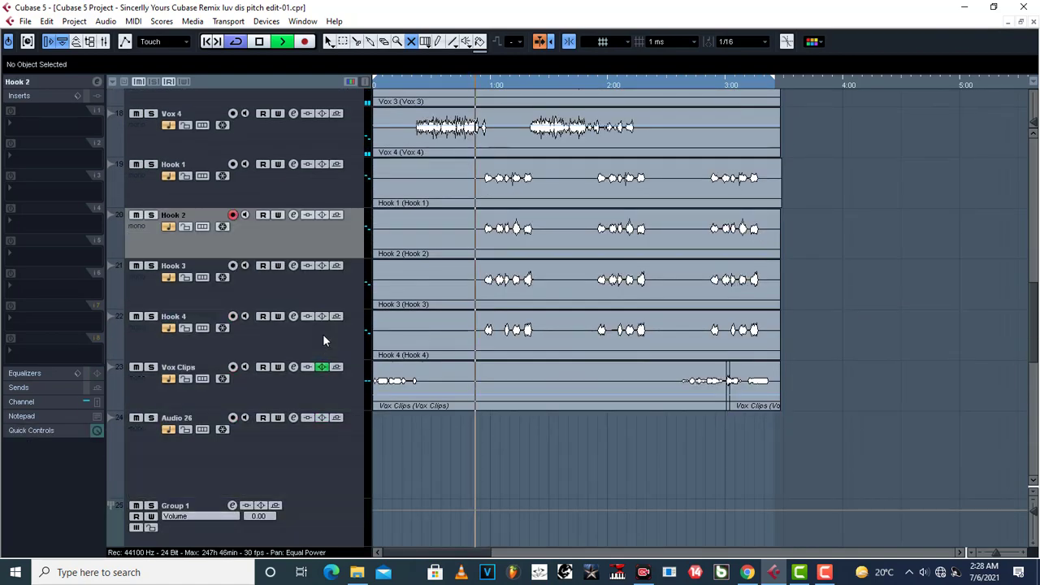
{"action": "key", "text": "Down"}
{"action": "key", "text": "Down"}
{"action": "key", "text": "Down"}
{"action": "key", "text": "Down"}
{"action": "key", "text": "Down"}
{"action": "key", "text": "Down"}
{"action": "key", "text": "Down"}
{"action": "key", "text": "Down"}
{"action": "key", "text": "Up"}
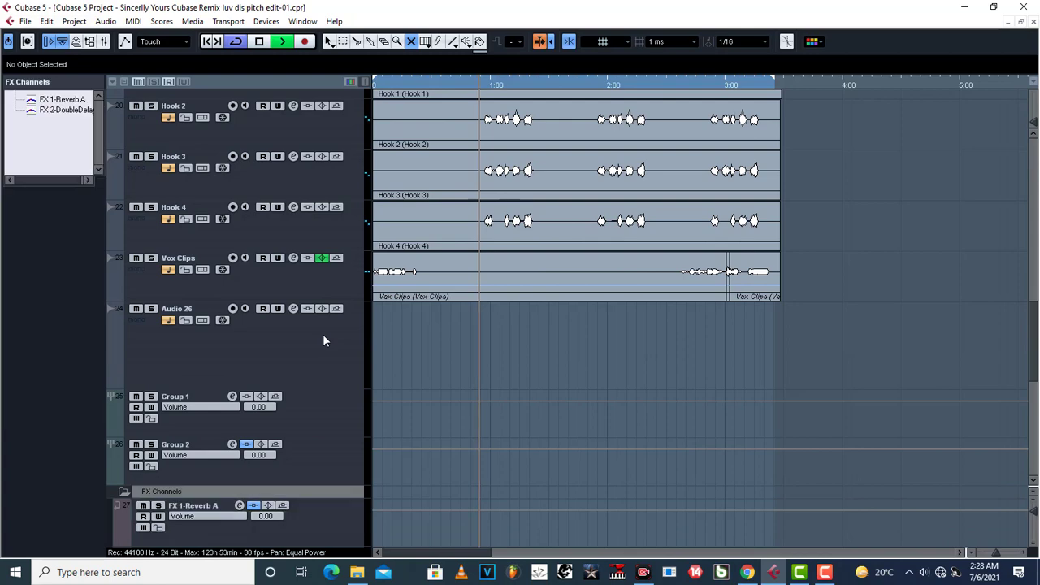
{"action": "key", "text": "Up"}
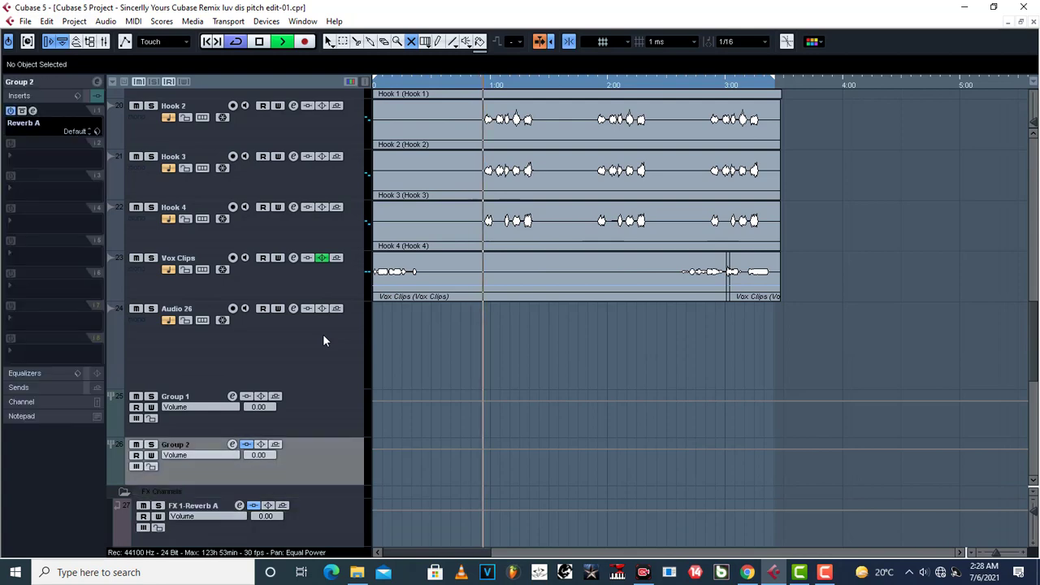
Remove Reverb A from the first insert slot of Group 2 and return to the Object Selection tool.
{"action": "left_click", "coordinate": [25, 123]}
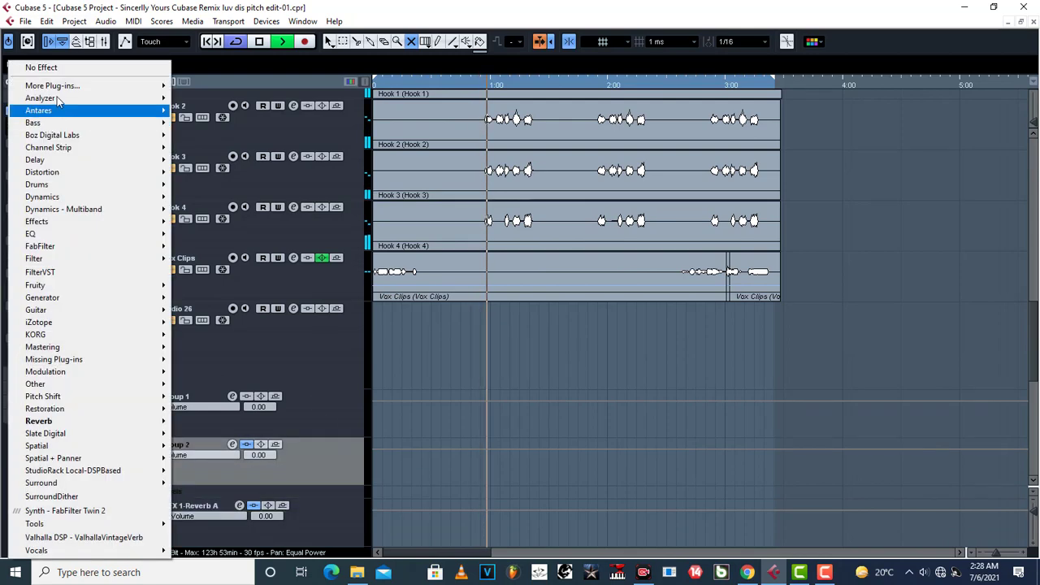
{"action": "left_click", "coordinate": [49, 67]}
{"action": "left_click", "coordinate": [503, 340]}
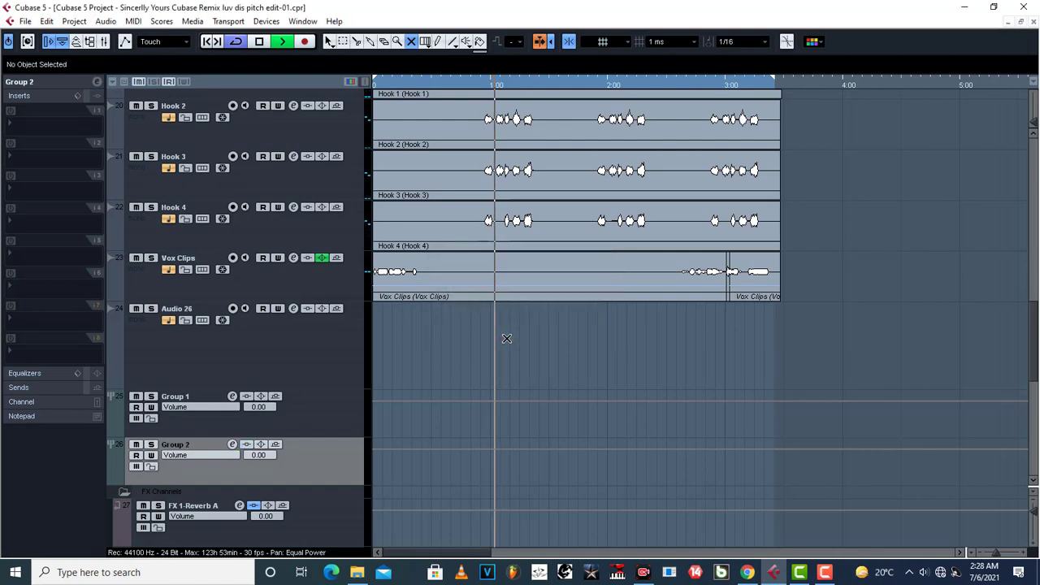
{"action": "left_click", "coordinate": [327, 42]}
Move the playhead back to shortly before 0:30 and solo Synth (R), stopping playback.
{"action": "scroll", "coordinate": [493, 262], "scroll_direction": "up", "scroll_amount": 10}
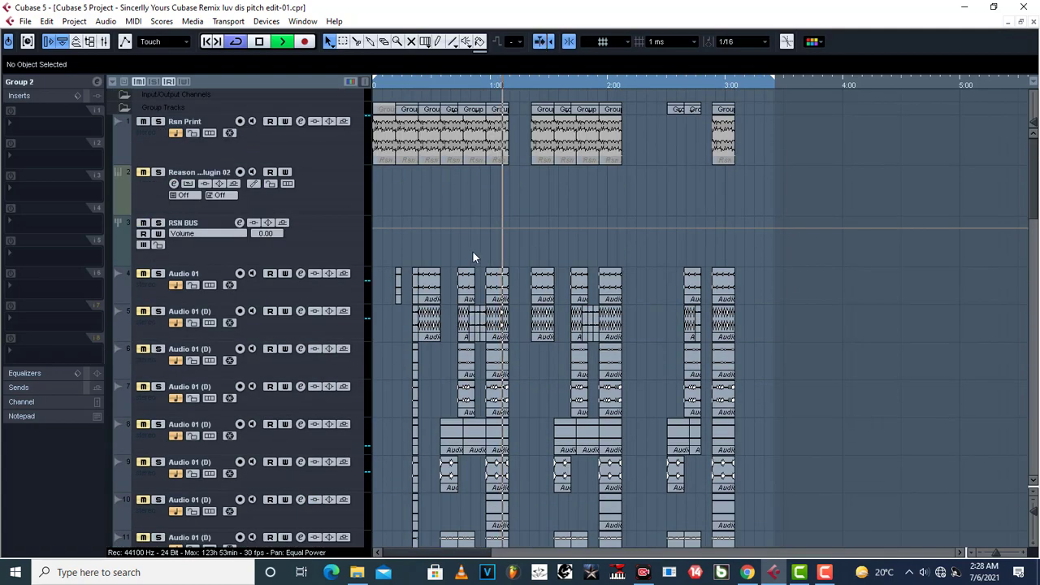
{"action": "scroll", "coordinate": [474, 252], "scroll_direction": "down", "scroll_amount": 10}
{"action": "scroll", "coordinate": [475, 253], "scroll_direction": "down", "scroll_amount": 5}
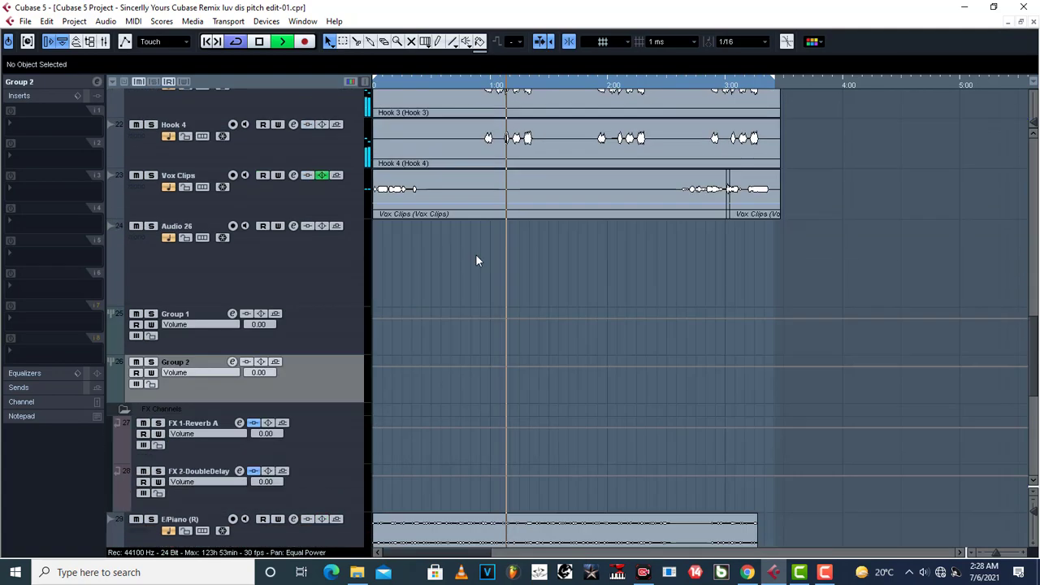
{"action": "scroll", "coordinate": [475, 270], "scroll_direction": "down", "scroll_amount": 3}
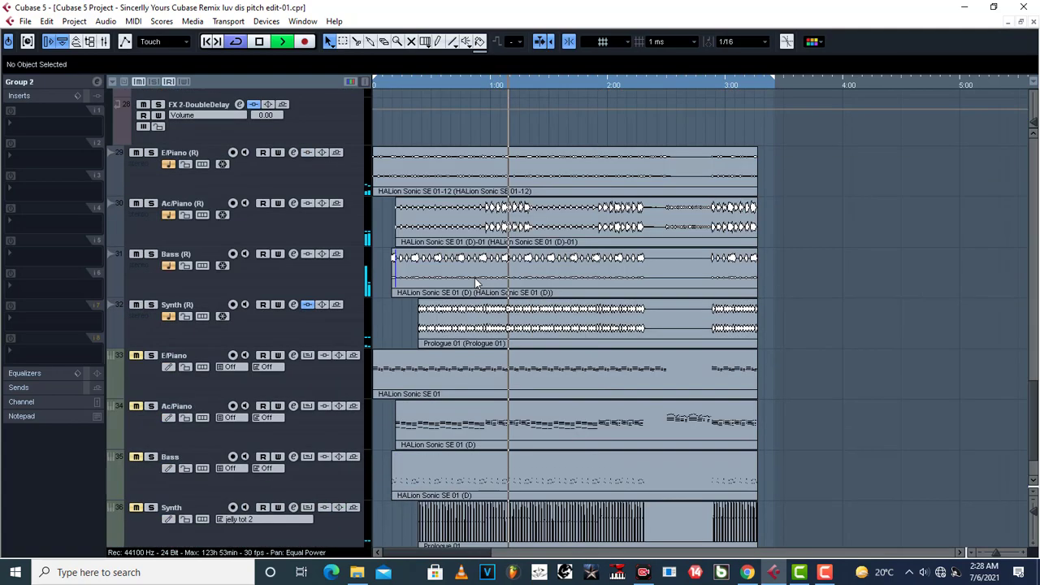
{"action": "left_click", "coordinate": [420, 86]}
{"action": "left_click", "coordinate": [152, 305]}
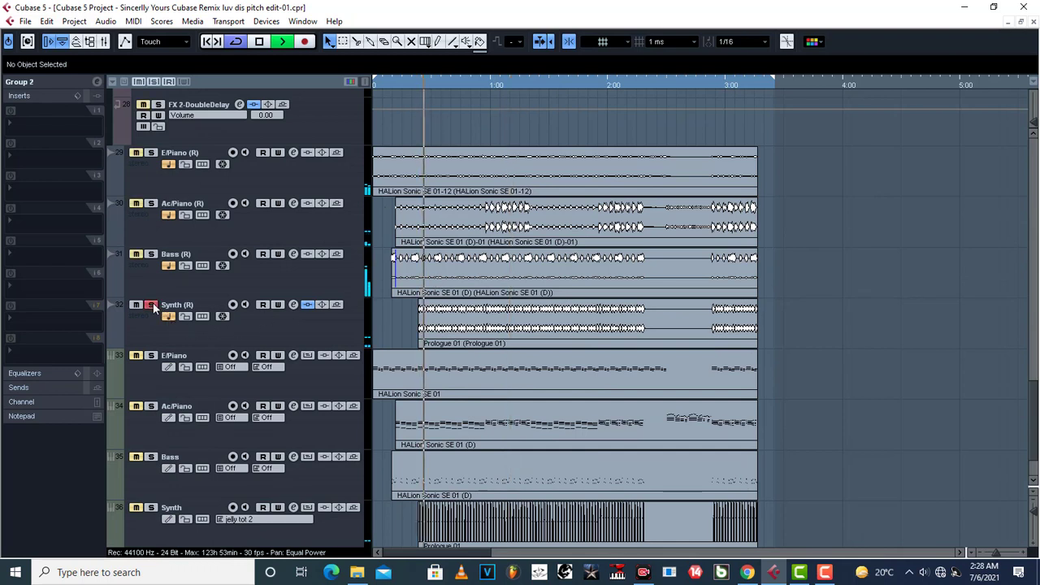
{"action": "key", "text": "space"}
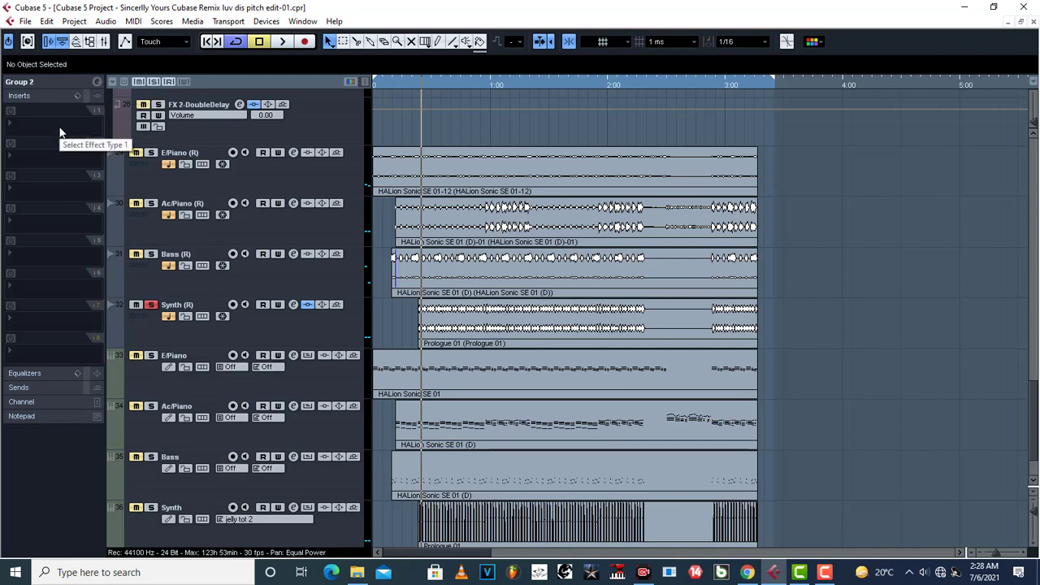
Load the REQ 6 Stereo equalizer into the second insert slot of the Synth (R) track.
{"action": "left_click", "coordinate": [22, 128]}
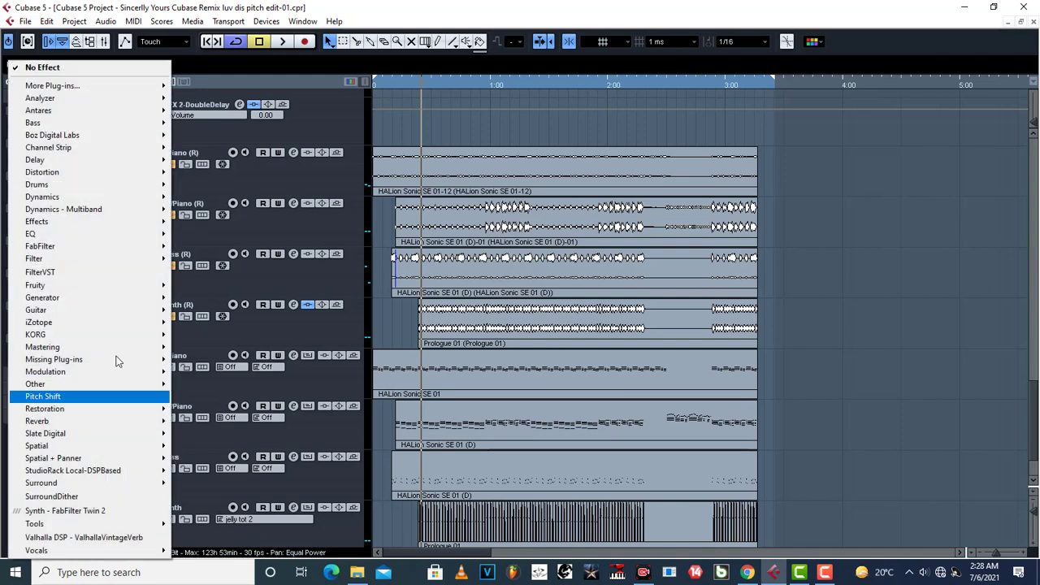
{"action": "mouse_move", "coordinate": [70, 235]}
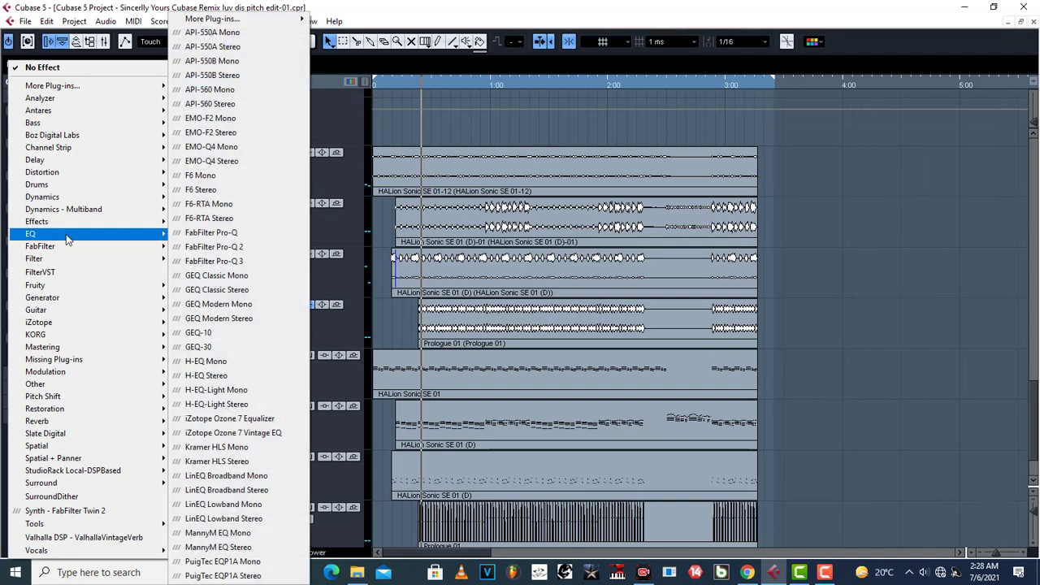
{"action": "mouse_move", "coordinate": [273, 18]}
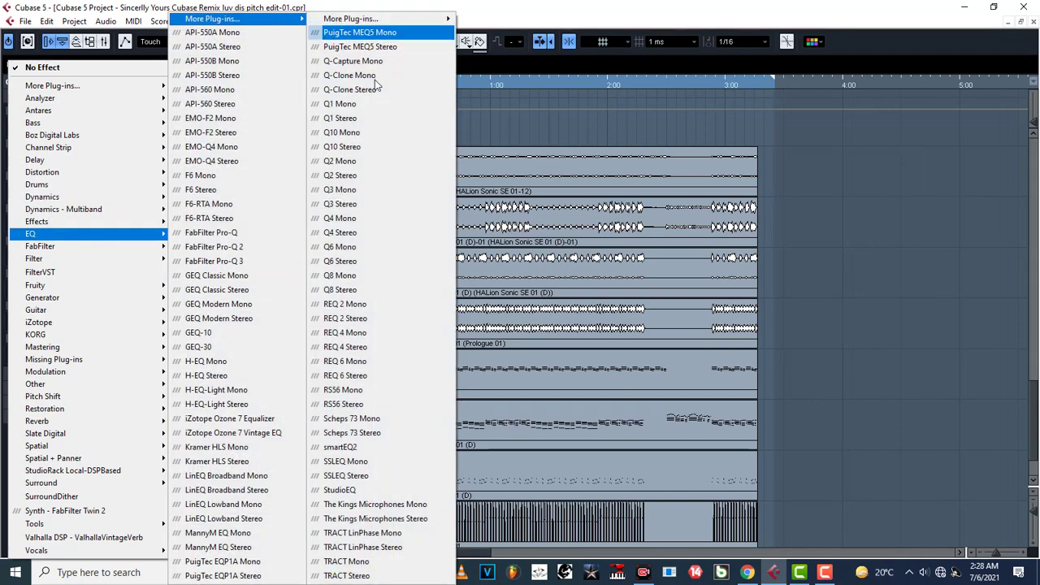
{"action": "left_click", "coordinate": [375, 393]}
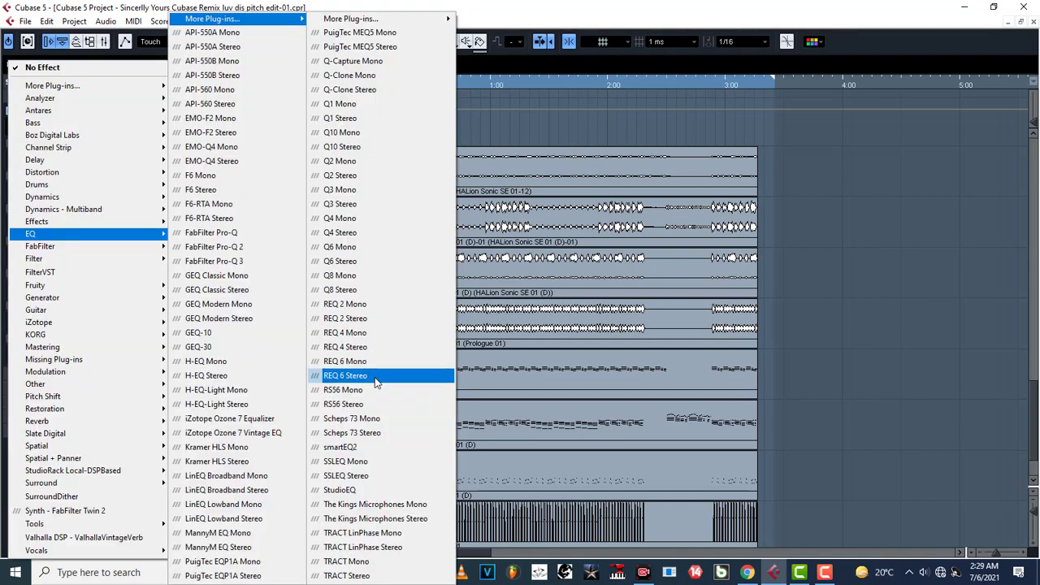
{"action": "left_click", "coordinate": [376, 376]}
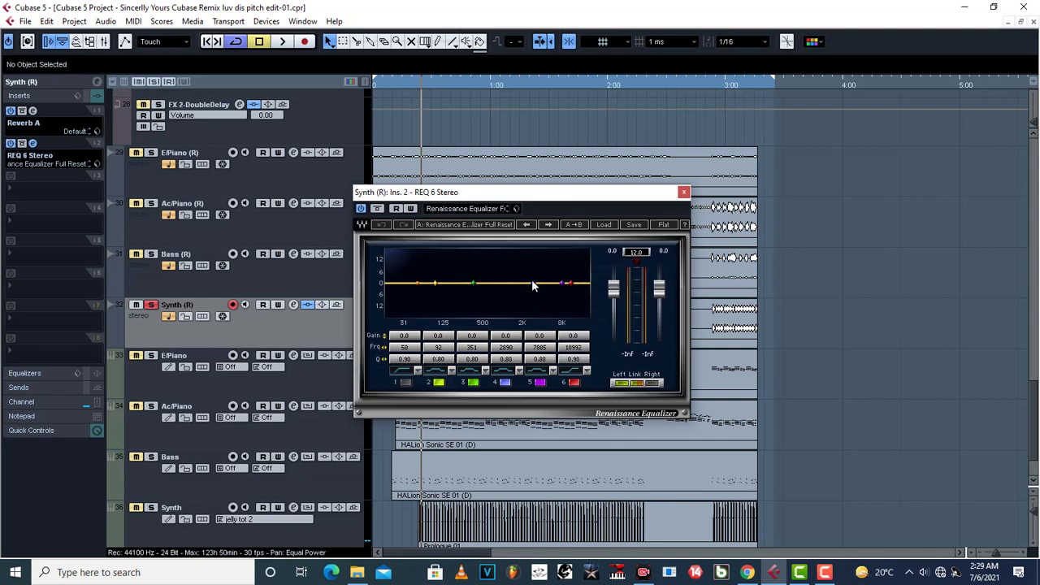
Solo Synth (R) and boost band 4 of REQ 6 to about 17.0 dB near 6874 Hz during playback.
{"action": "key", "text": "space"}
{"action": "mouse_move", "coordinate": [534, 283]}
{"action": "left_mouse_down"}
{"action": "mouse_move", "coordinate": [557, 262]}
{"action": "mouse_move", "coordinate": [543, 264]}
{"action": "left_mouse_up"}
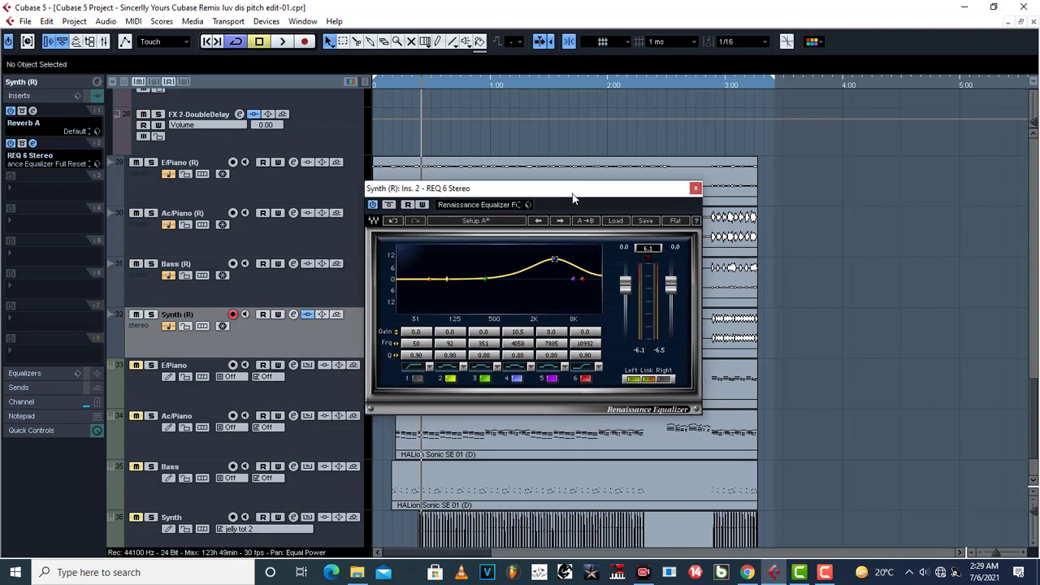
{"action": "left_click_drag", "start_coordinate": [573, 194], "coordinate": [543, 174]}
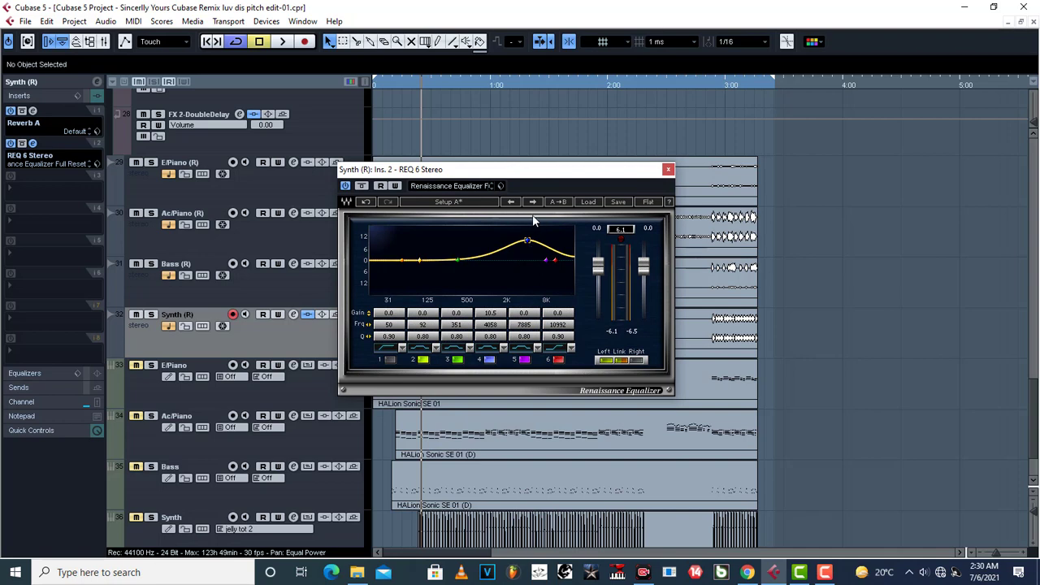
{"action": "key", "text": "space"}
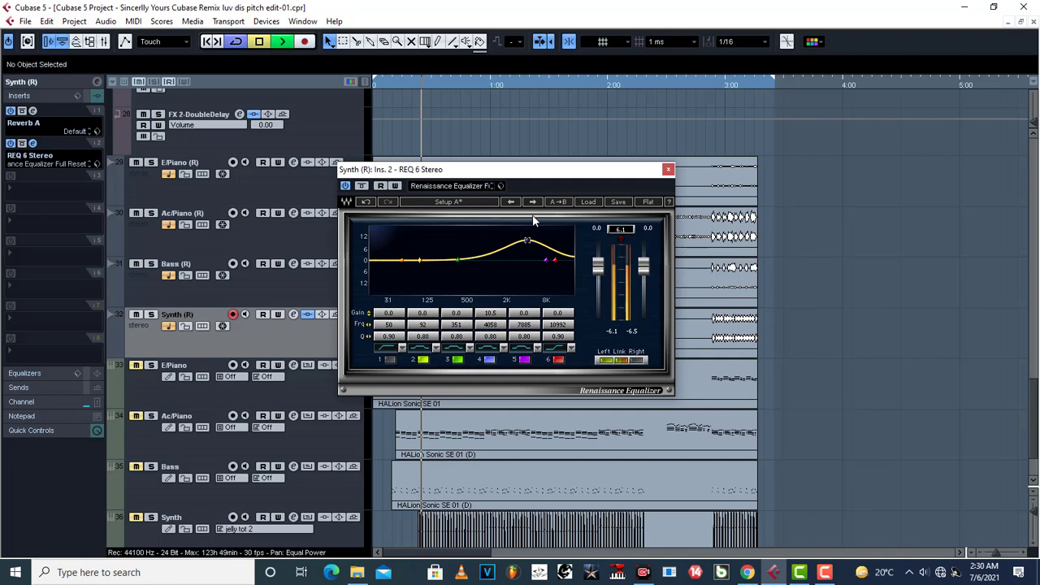
{"action": "left_click", "coordinate": [151, 316]}
{"action": "left_click_drag", "start_coordinate": [527, 241], "coordinate": [541, 229]}
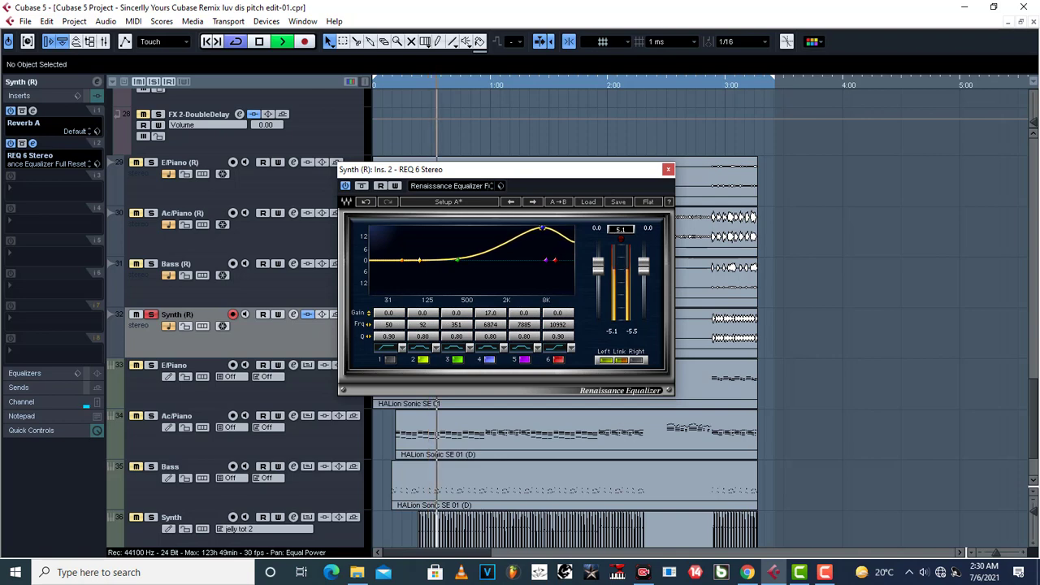
{"action": "key", "text": "space"}
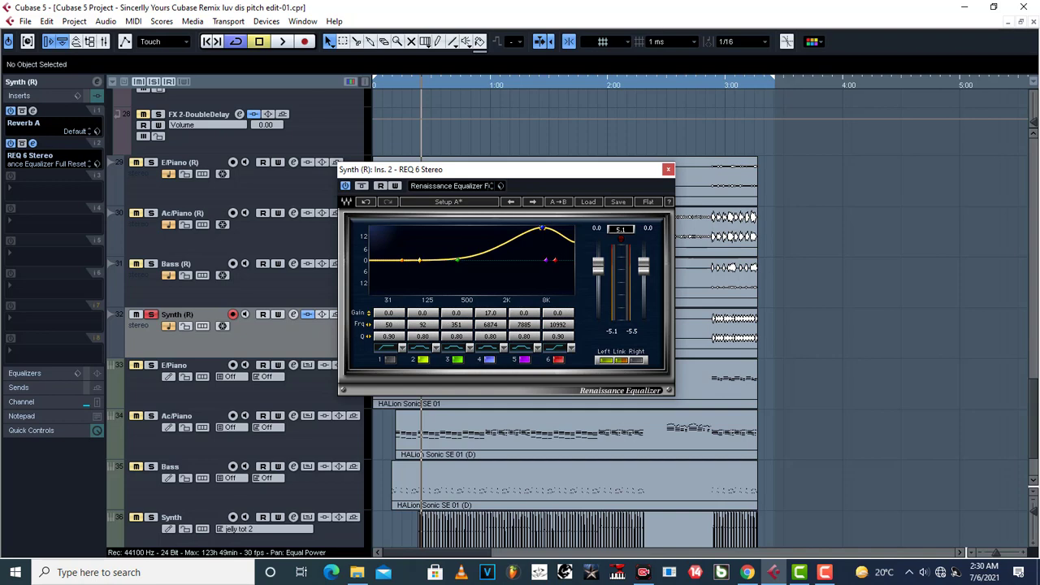
Compare Synth (R) with REQ 6 bypassed and active by playing it back in both states.
{"action": "left_click", "coordinate": [362, 186]}
{"action": "key", "text": "space"}
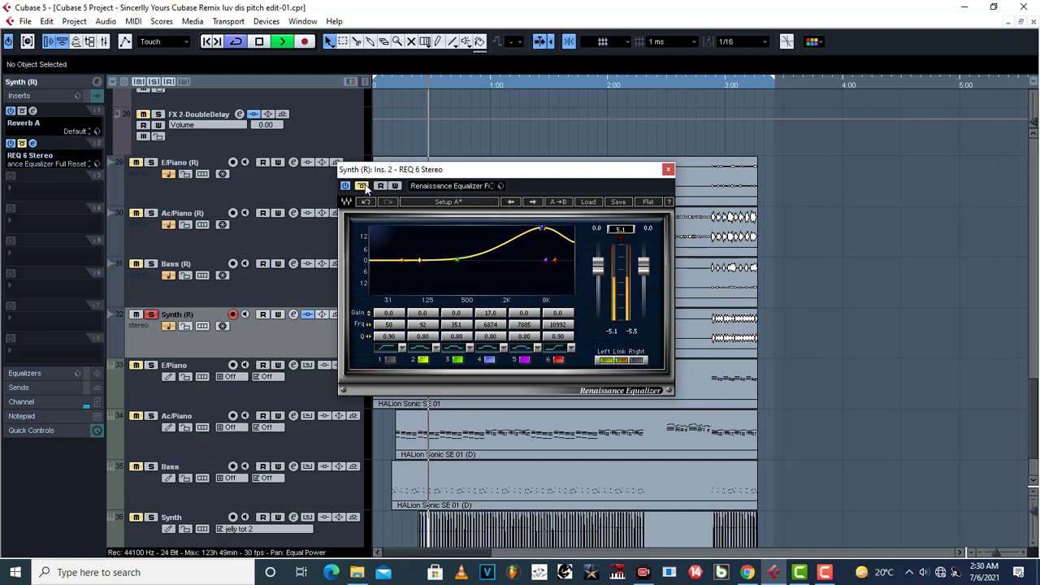
{"action": "key", "text": "space"}
{"action": "left_click", "coordinate": [365, 188]}
{"action": "key", "text": "space"}
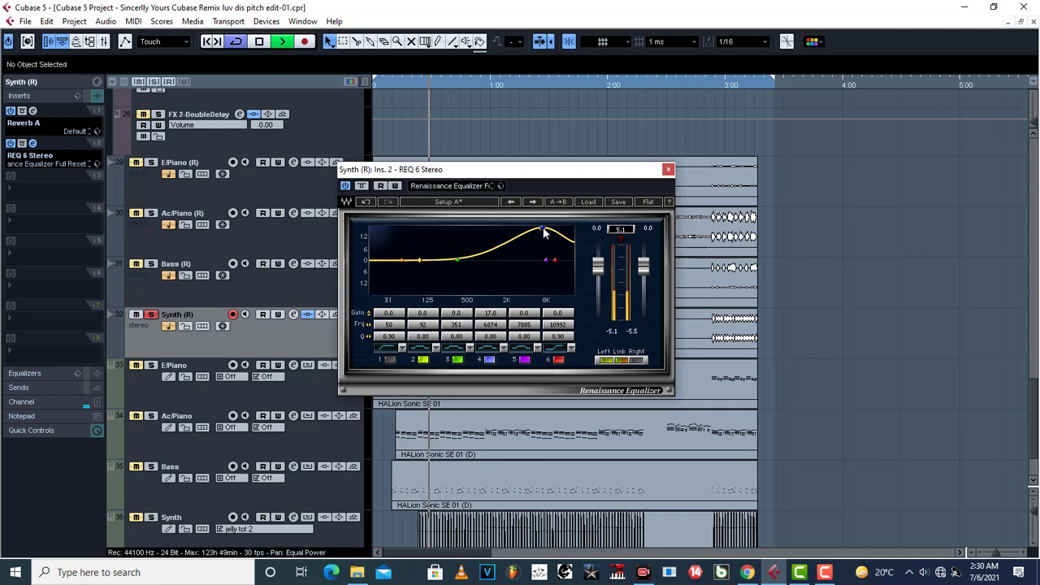
Adjust REQ 6 band 4 to about 14.5 dB near 6924 Hz, stop playback and close the equalizer.
{"action": "left_click_drag", "start_coordinate": [543, 231], "coordinate": [542, 233]}
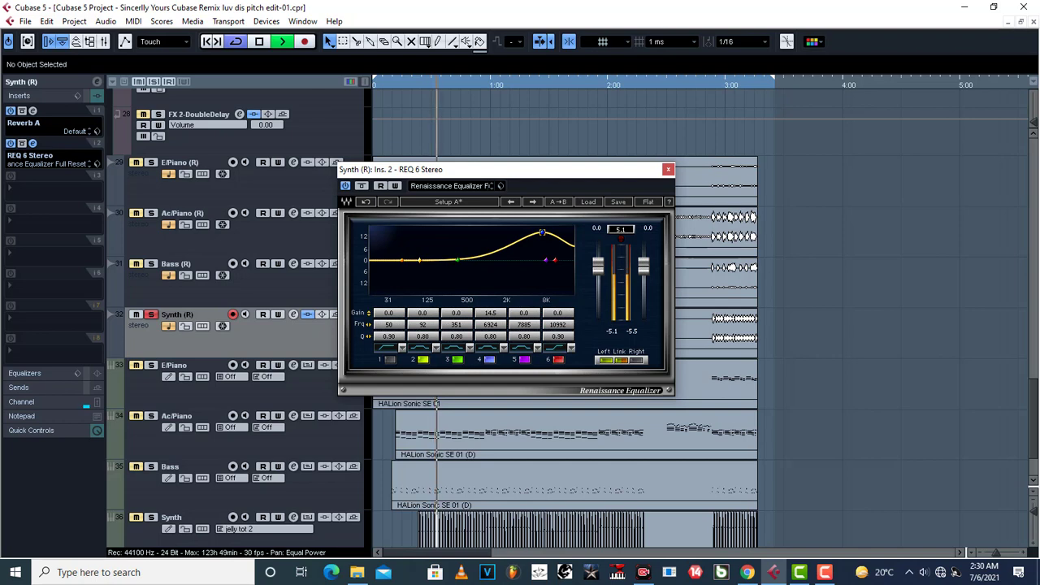
{"action": "key", "text": "space"}
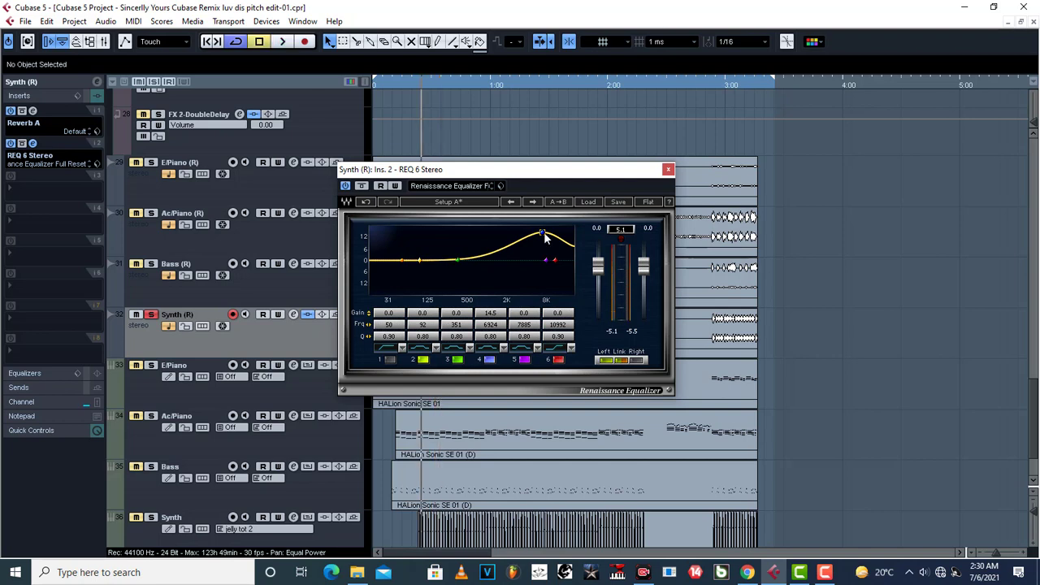
{"action": "left_click", "coordinate": [667, 171]}
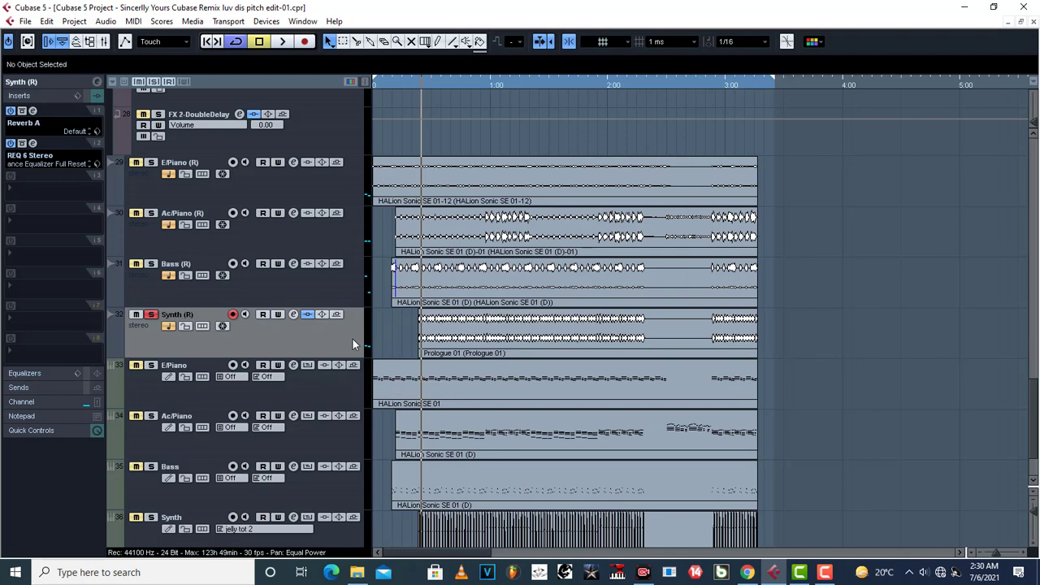
Look through the track list, covering the vocal, hook, instrument, group and FX channel tracks.
{"action": "scroll", "coordinate": [352, 338], "scroll_direction": "up", "scroll_amount": 5}
{"action": "scroll", "coordinate": [352, 337], "scroll_direction": "up", "scroll_amount": 7}
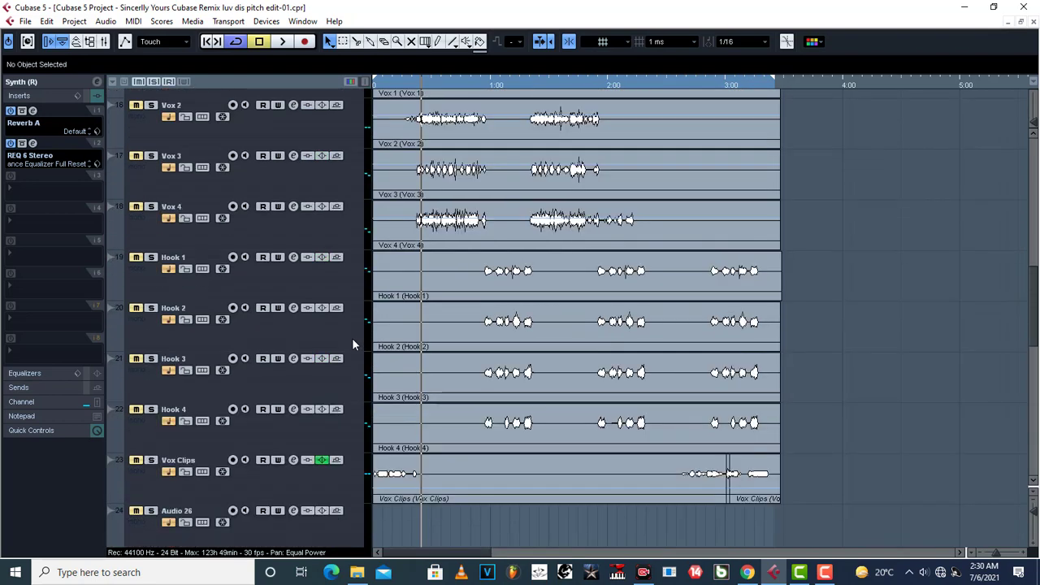
{"action": "scroll", "coordinate": [352, 337], "scroll_direction": "down", "scroll_amount": 13}
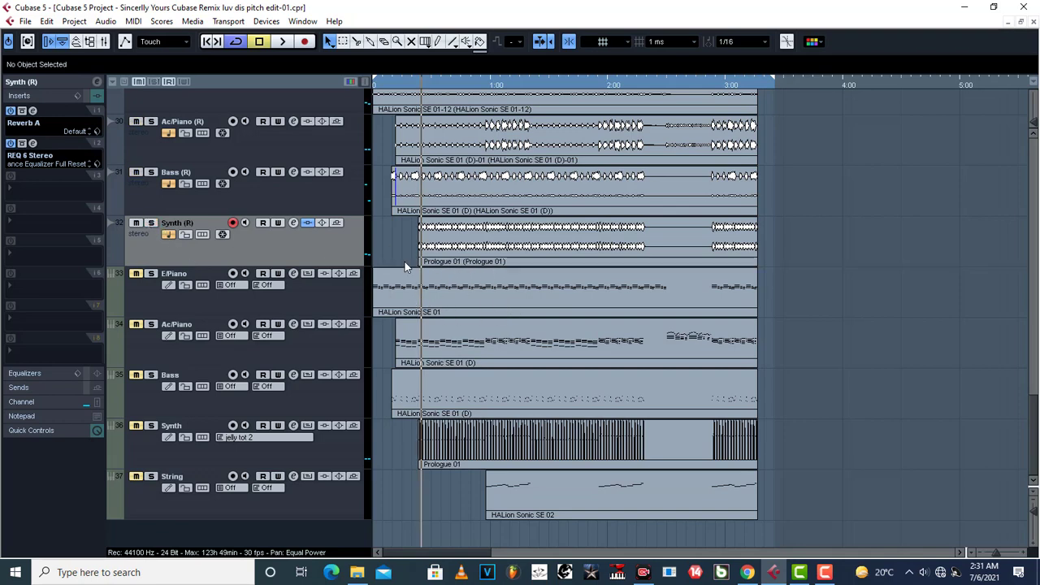
{"action": "scroll", "coordinate": [385, 256], "scroll_direction": "up", "scroll_amount": 3}
{"action": "scroll", "coordinate": [385, 255], "scroll_direction": "up", "scroll_amount": 4}
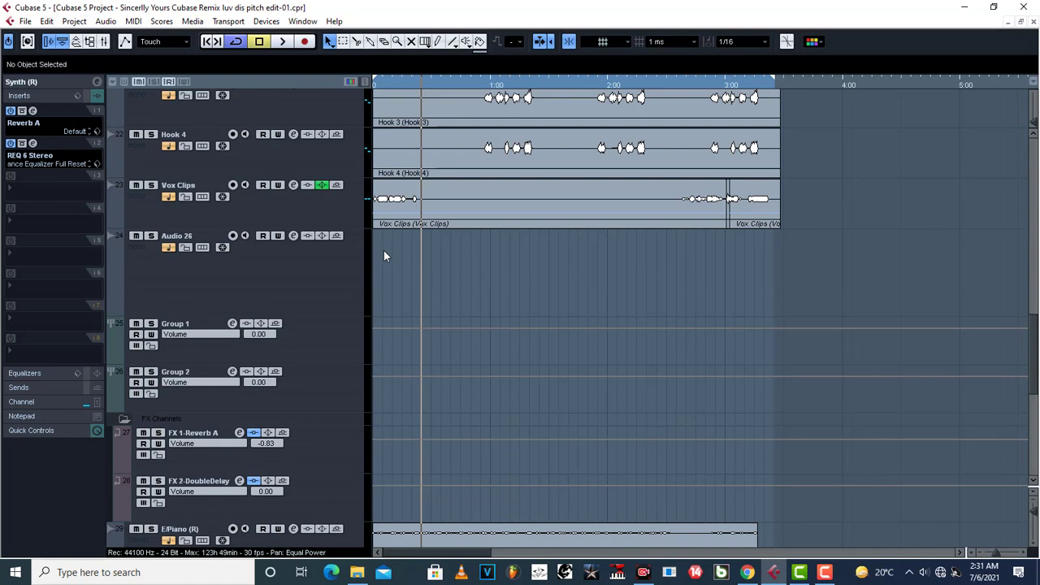
{"action": "scroll", "coordinate": [384, 252], "scroll_direction": "up", "scroll_amount": 8}
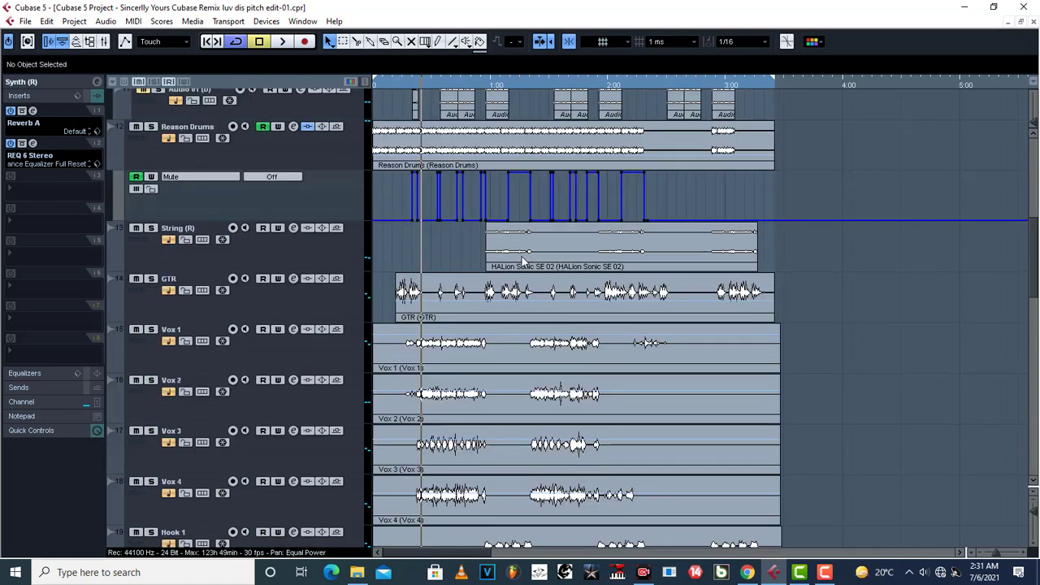
{"action": "scroll", "coordinate": [523, 259], "scroll_direction": "down", "scroll_amount": 7}
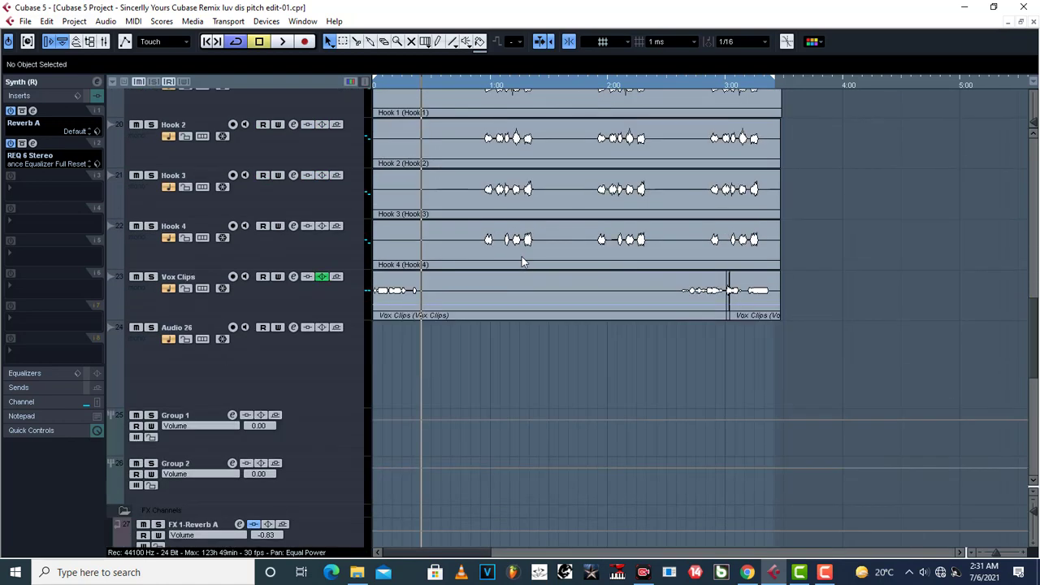
Solo Vox 1 and listen to it, then view its clip in the Sample Editor and return to the project.
{"action": "scroll", "coordinate": [522, 258], "scroll_direction": "up", "scroll_amount": 2}
{"action": "scroll", "coordinate": [522, 259], "scroll_direction": "up", "scroll_amount": 4}
{"action": "left_click", "coordinate": [152, 146]}
{"action": "key", "text": "space"}
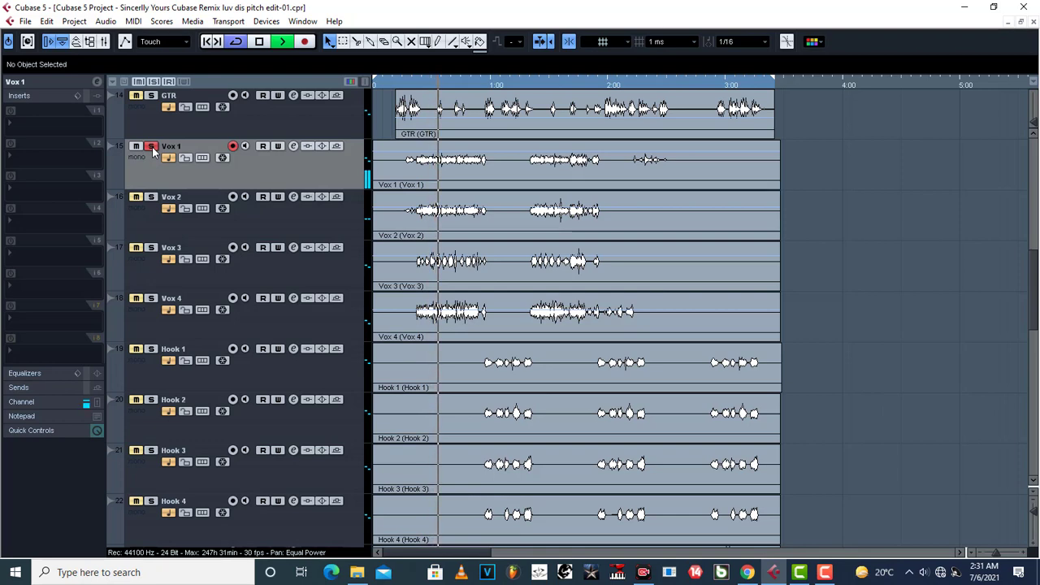
{"action": "key", "text": "space"}
{"action": "double_click", "coordinate": [483, 169]}
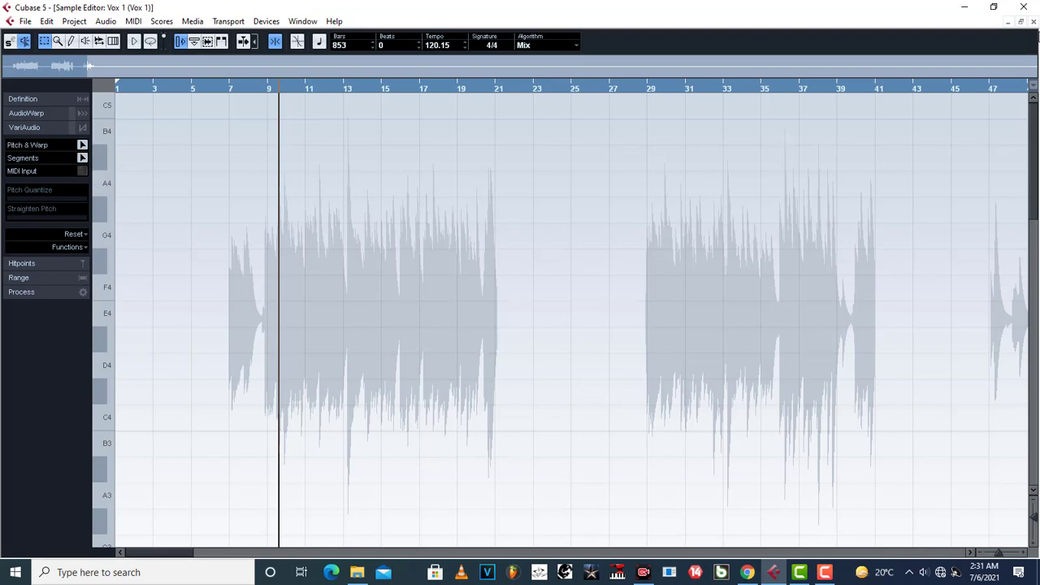
{"action": "left_click", "coordinate": [1033, 21]}
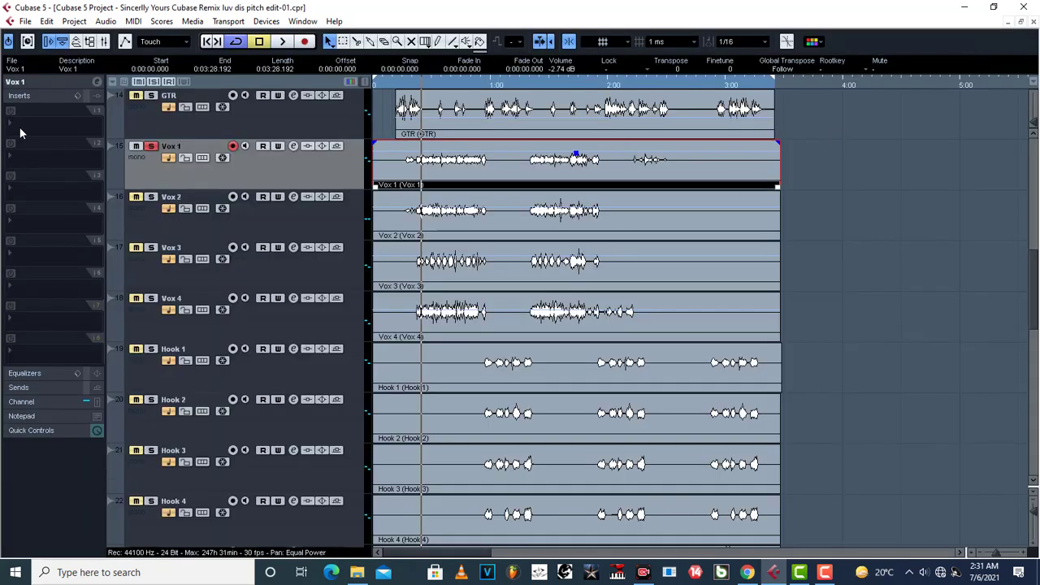
Route the output of the Vox 1 track to Group 1.
{"action": "left_click", "coordinate": [23, 83]}
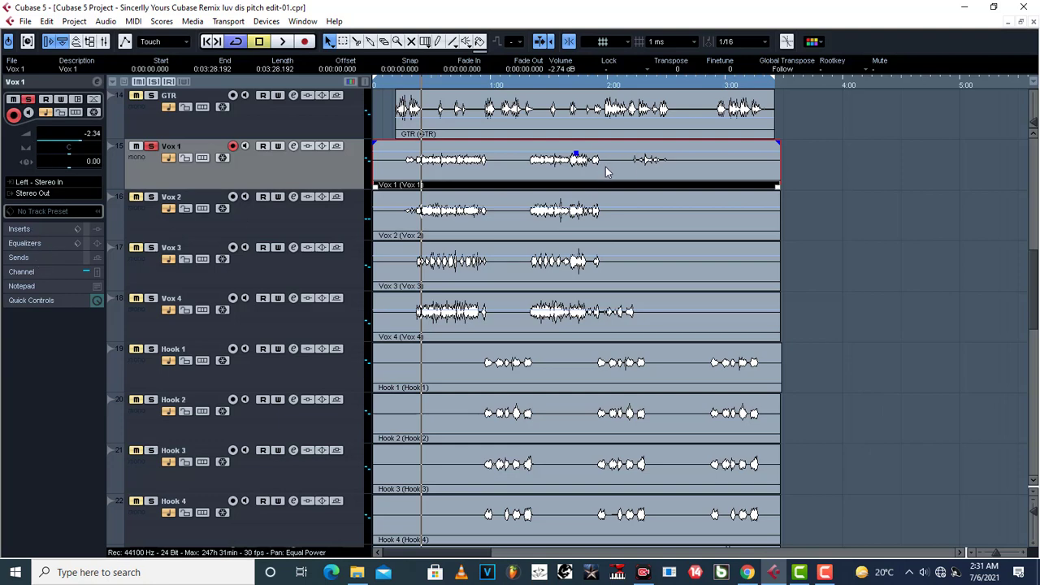
{"action": "left_click", "coordinate": [29, 193]}
{"action": "mouse_move", "coordinate": [81, 274]}
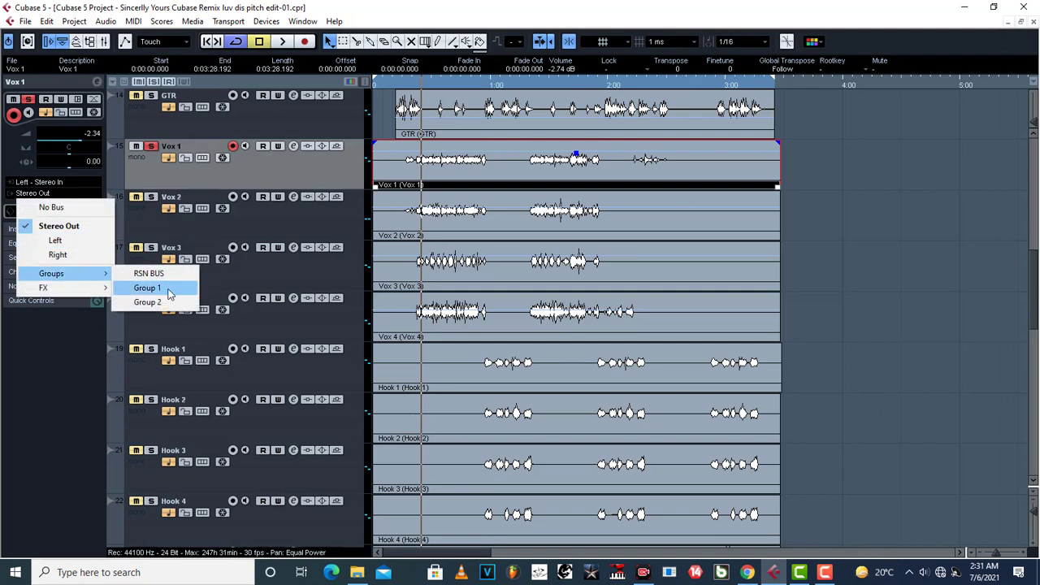
{"action": "left_click", "coordinate": [167, 289]}
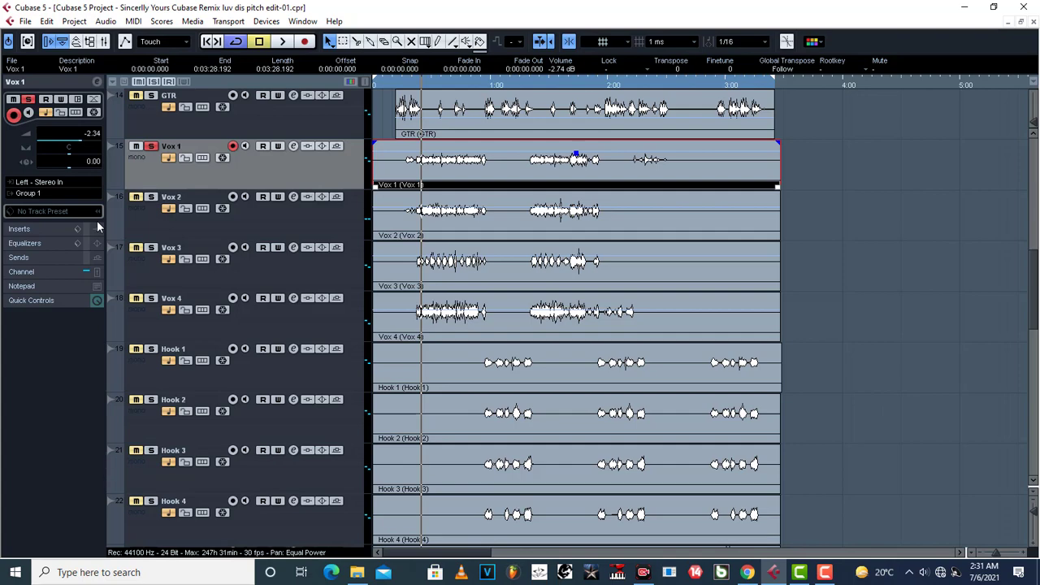
Load the CLA-2A Stereo compressor into Group 1's first insert slot, discarding the changes to CLA-76 Stereo.
{"action": "scroll", "coordinate": [315, 307], "scroll_direction": "down", "scroll_amount": 10}
{"action": "scroll", "coordinate": [317, 333], "scroll_direction": "up", "scroll_amount": 3}
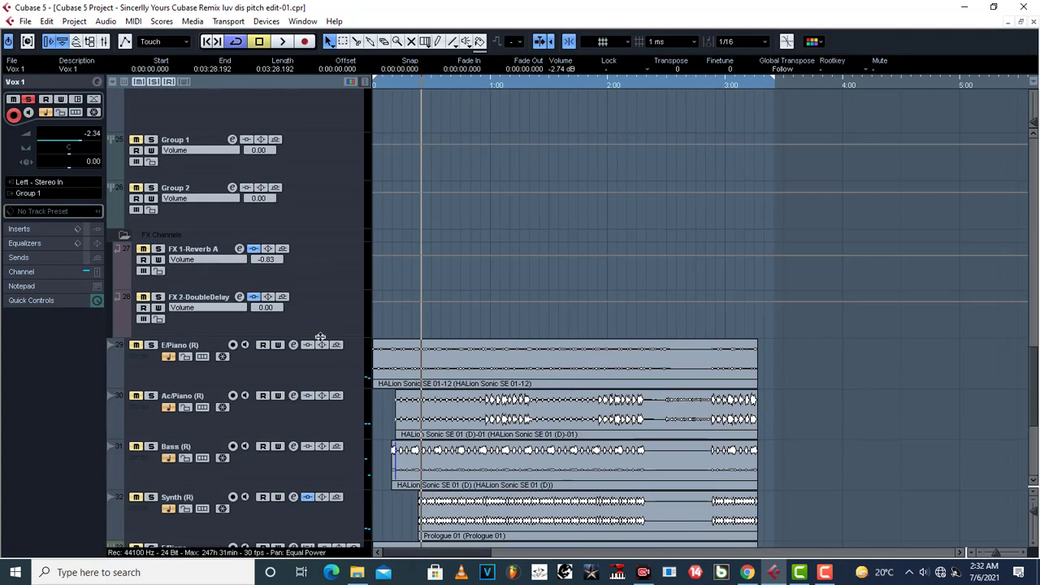
{"action": "left_click", "coordinate": [318, 162]}
{"action": "scroll", "coordinate": [345, 209], "scroll_direction": "up", "scroll_amount": 12}
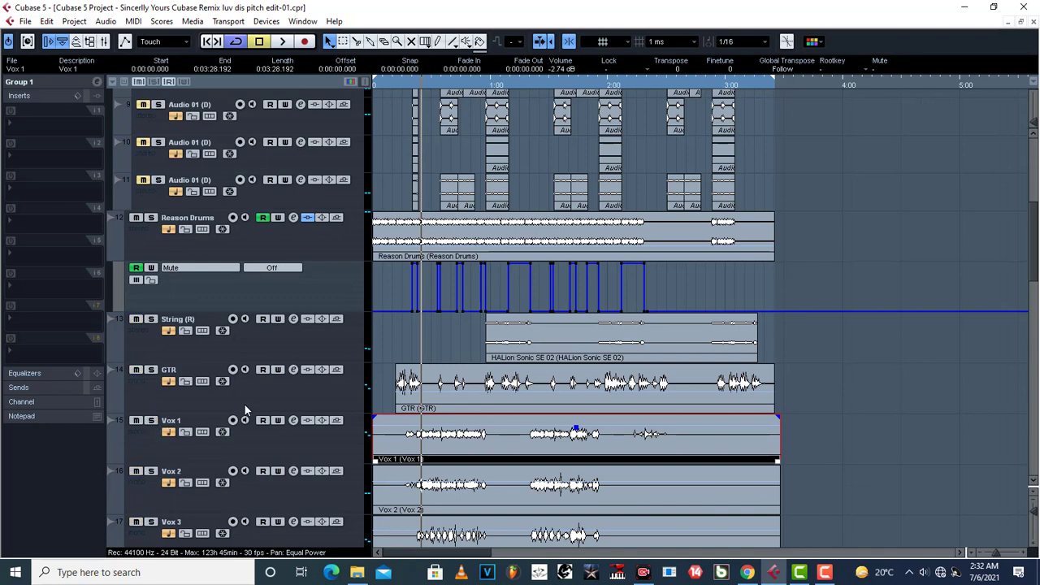
{"action": "scroll", "coordinate": [247, 410], "scroll_direction": "down", "scroll_amount": 10}
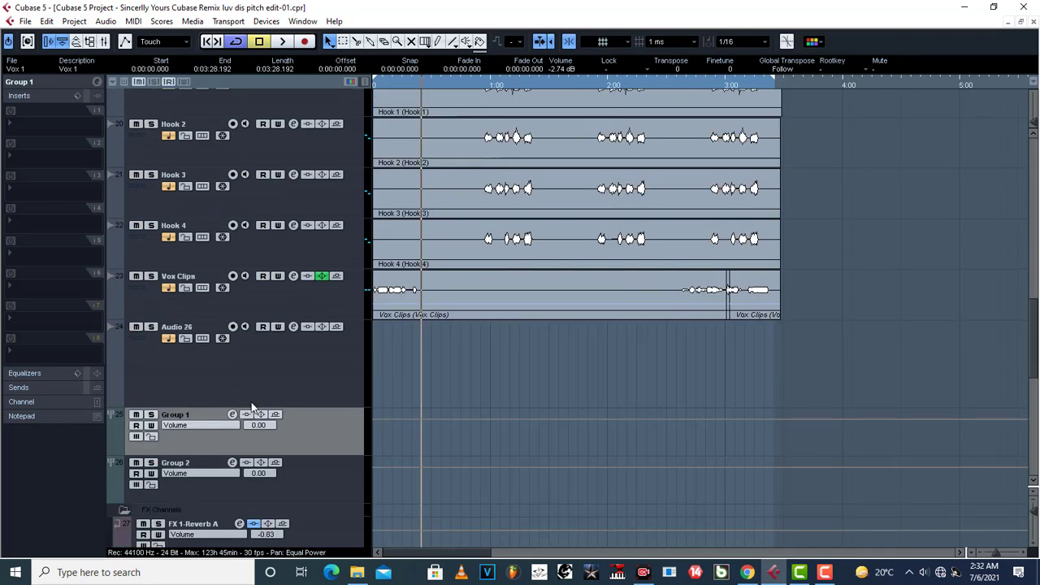
{"action": "left_click", "coordinate": [25, 133]}
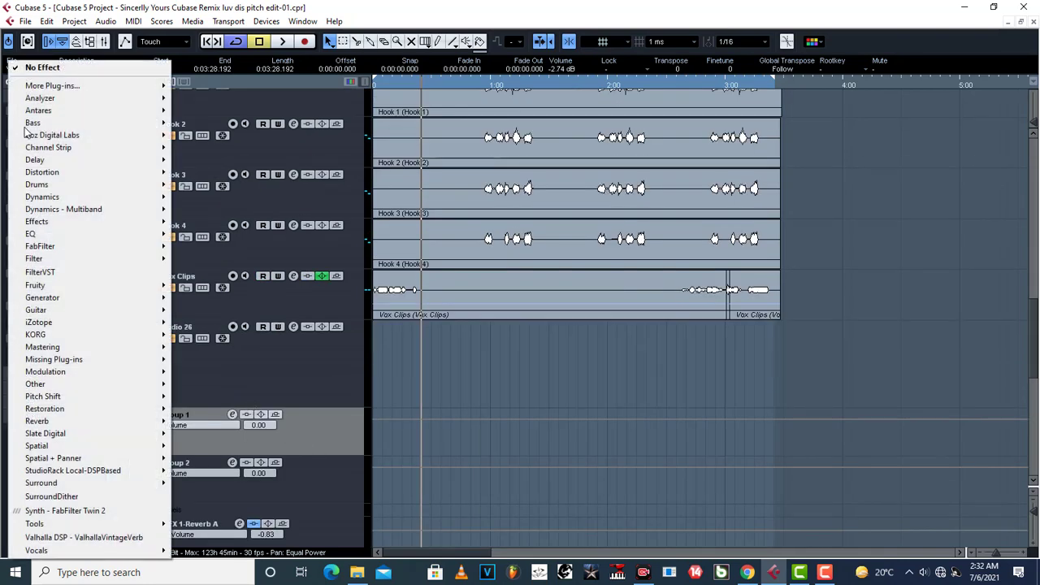
{"action": "mouse_move", "coordinate": [122, 197]}
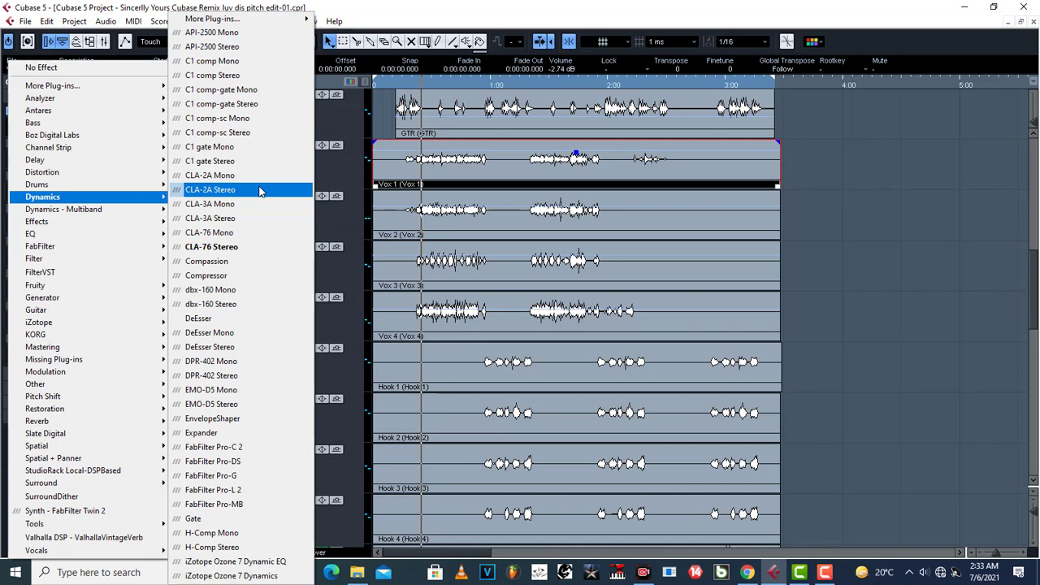
{"action": "left_click", "coordinate": [259, 191]}
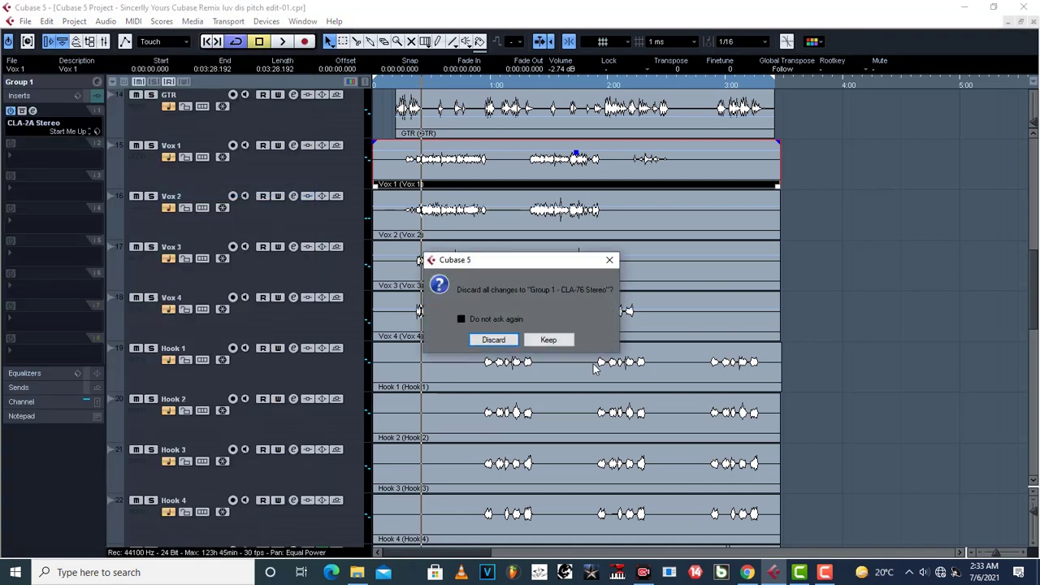
{"action": "left_click", "coordinate": [481, 339]}
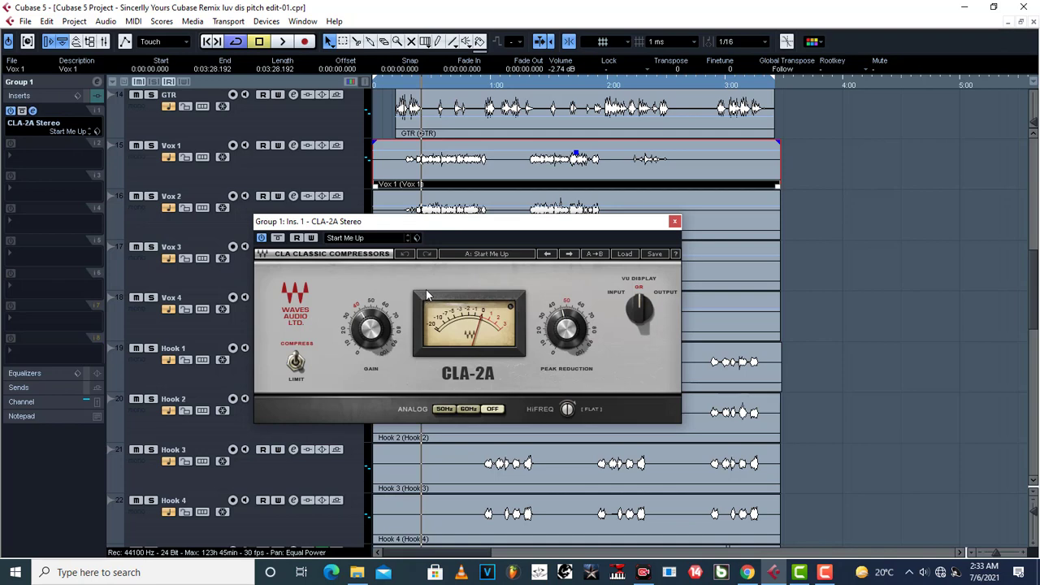
Play back the vocal and raise the CLA-2A's peak reduction to about 69 while listening.
{"action": "key", "text": "space"}
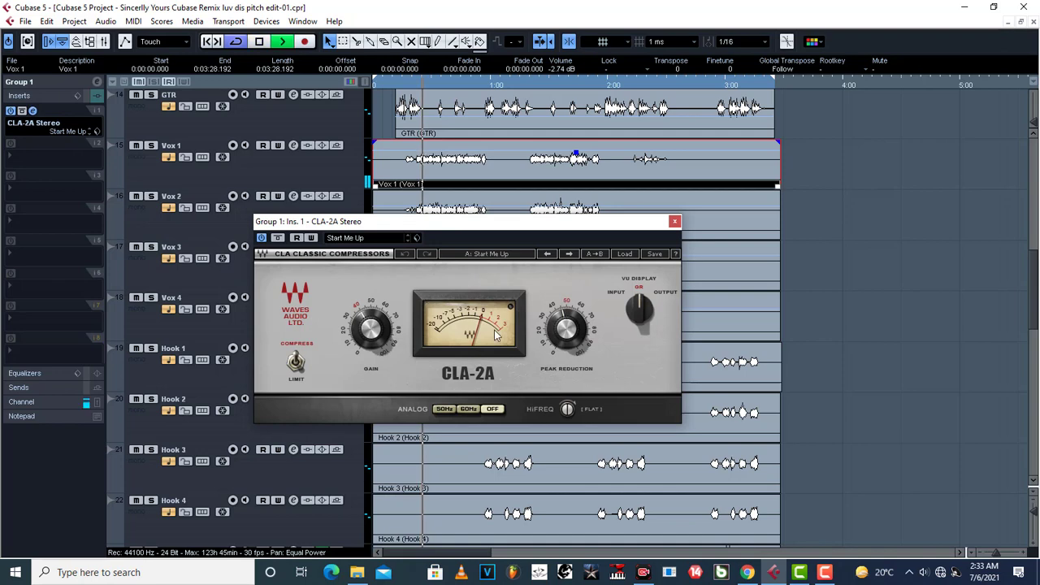
{"action": "left_click_drag", "start_coordinate": [578, 341], "coordinate": [578, 330]}
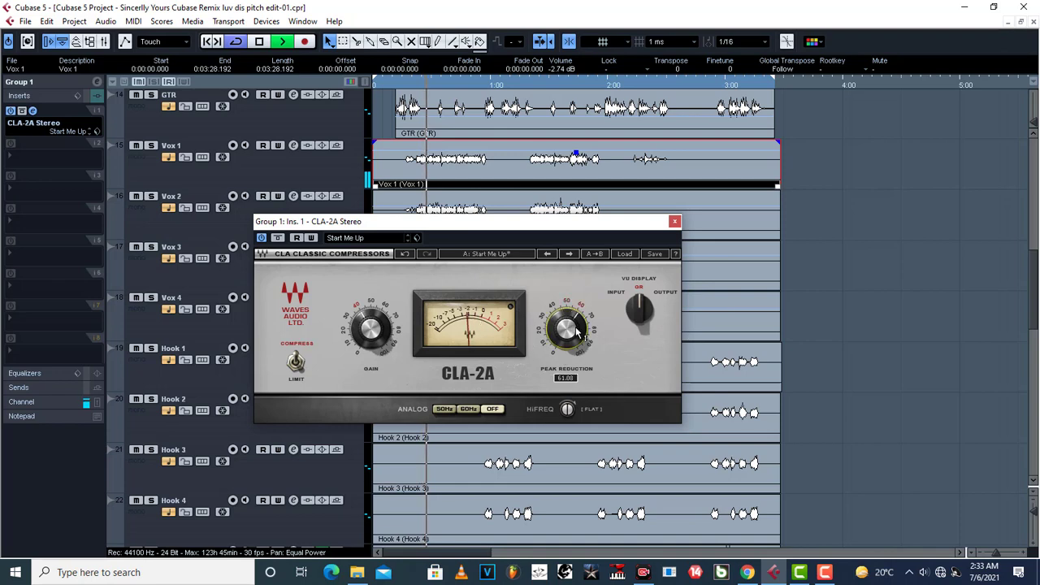
{"action": "scroll", "coordinate": [576, 331], "scroll_direction": "down", "scroll_amount": 4}
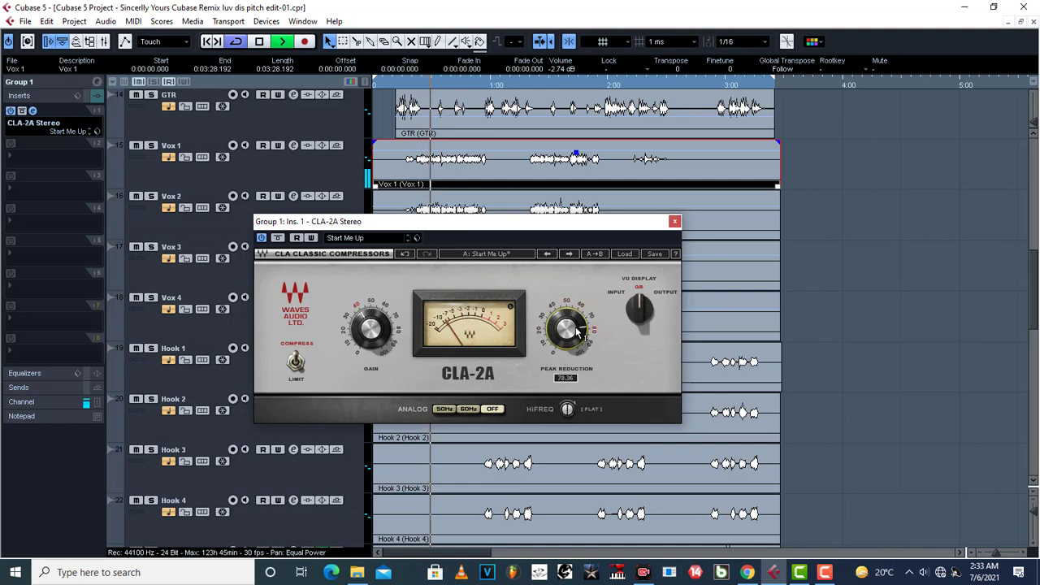
{"action": "scroll", "coordinate": [576, 332], "scroll_direction": "up", "scroll_amount": 5}
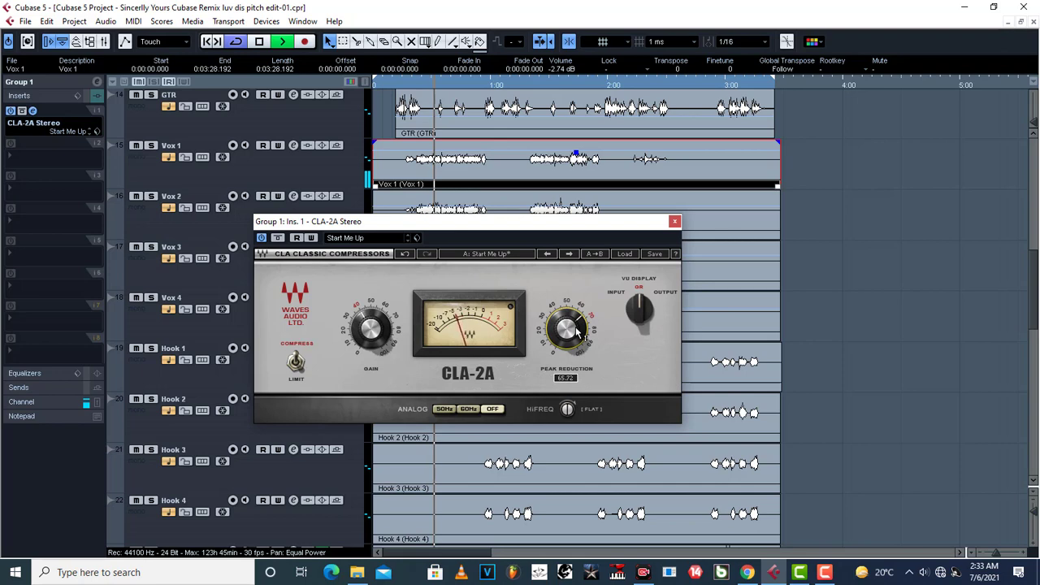
{"action": "left_click_drag", "start_coordinate": [576, 331], "coordinate": [576, 324]}
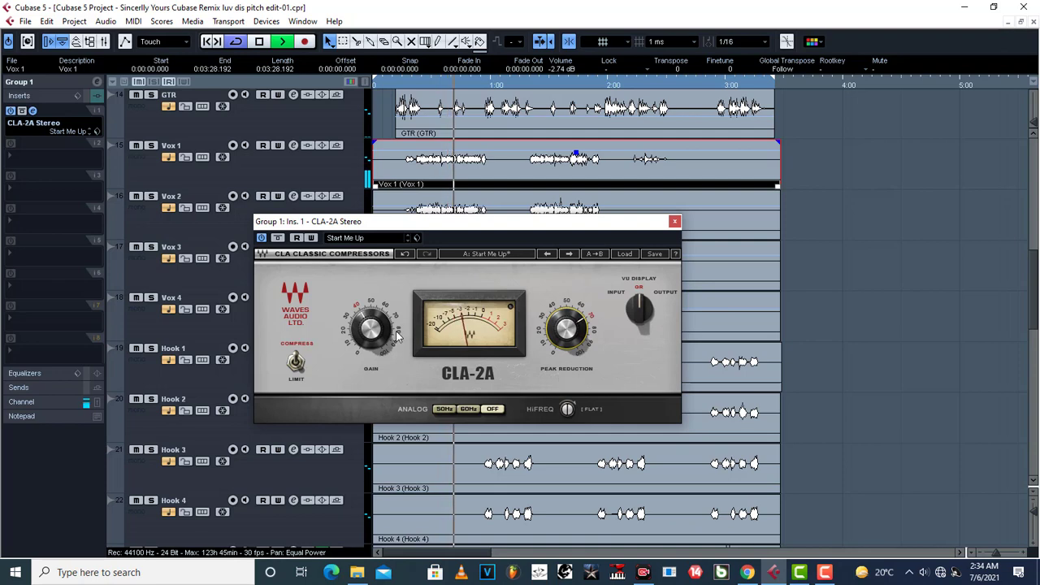
Set the CLA-2A's gain to about 40 and fine-tune its peak reduction during playback, then stop the project.
{"action": "left_click_drag", "start_coordinate": [378, 325], "coordinate": [378, 328]}
{"action": "key", "text": "space"}
{"action": "key", "text": "space"}
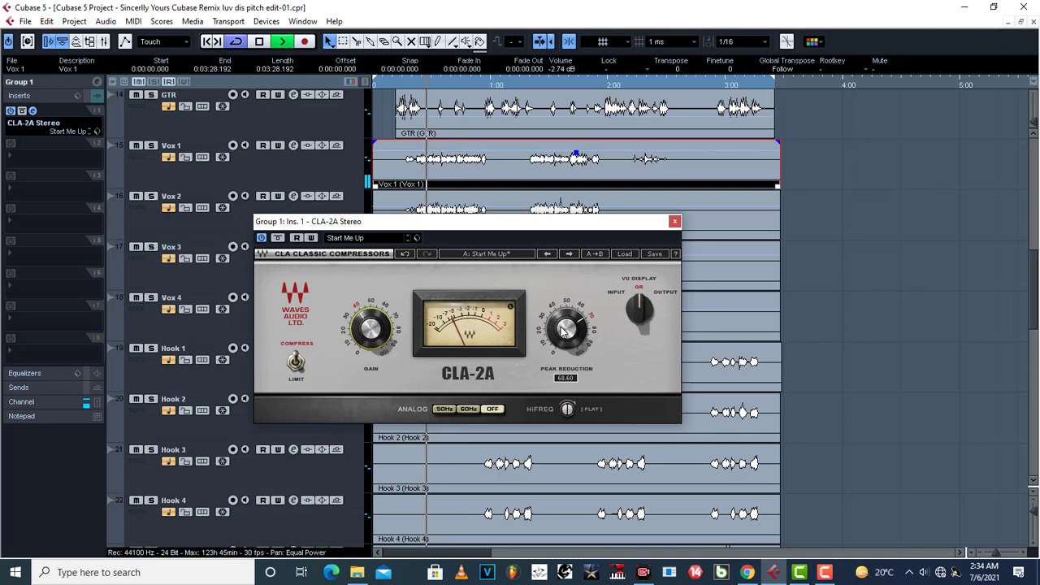
{"action": "left_click_drag", "start_coordinate": [575, 337], "coordinate": [574, 339]}
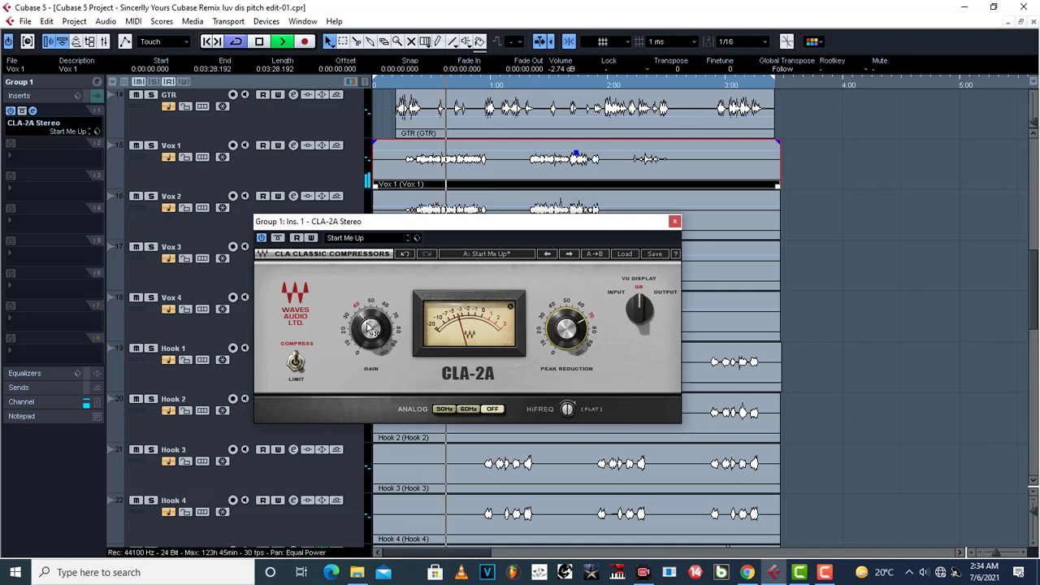
{"action": "mouse_move", "coordinate": [370, 328]}
{"action": "key", "text": "space"}
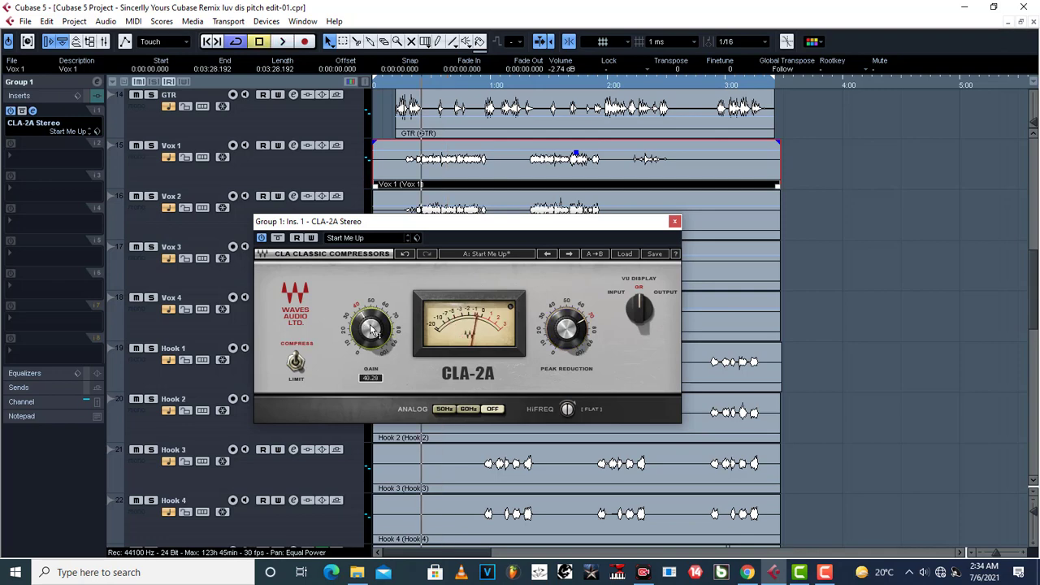
Close the compressor window and move CLA-2A Stereo to Group 1's second insert slot.
{"action": "left_click", "coordinate": [674, 222]}
{"action": "left_click_drag", "start_coordinate": [87, 123], "coordinate": [88, 167]}
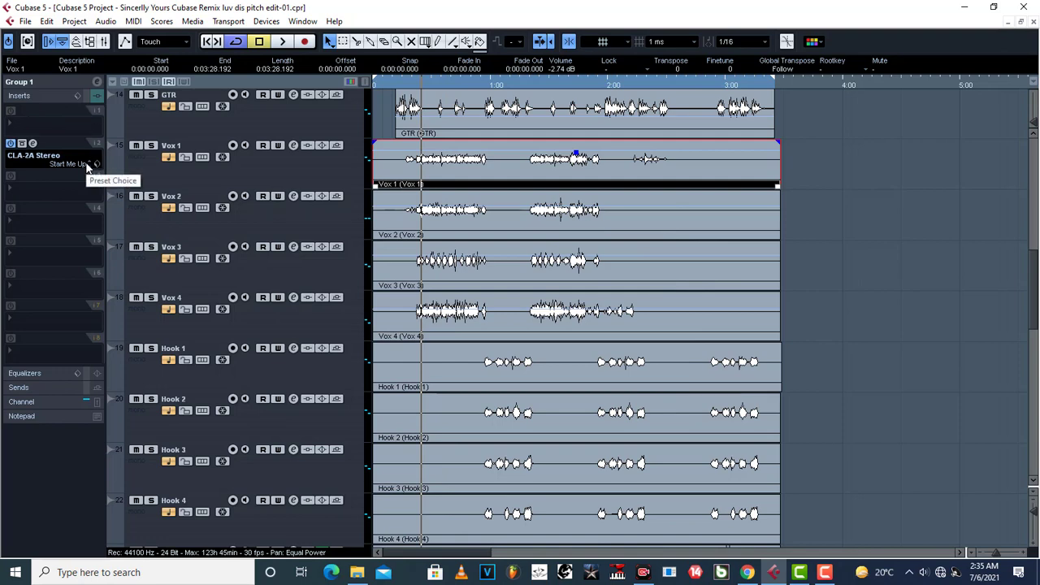
Select the Vox 1 track and examine its insert and send slots.
{"action": "left_click", "coordinate": [210, 173]}
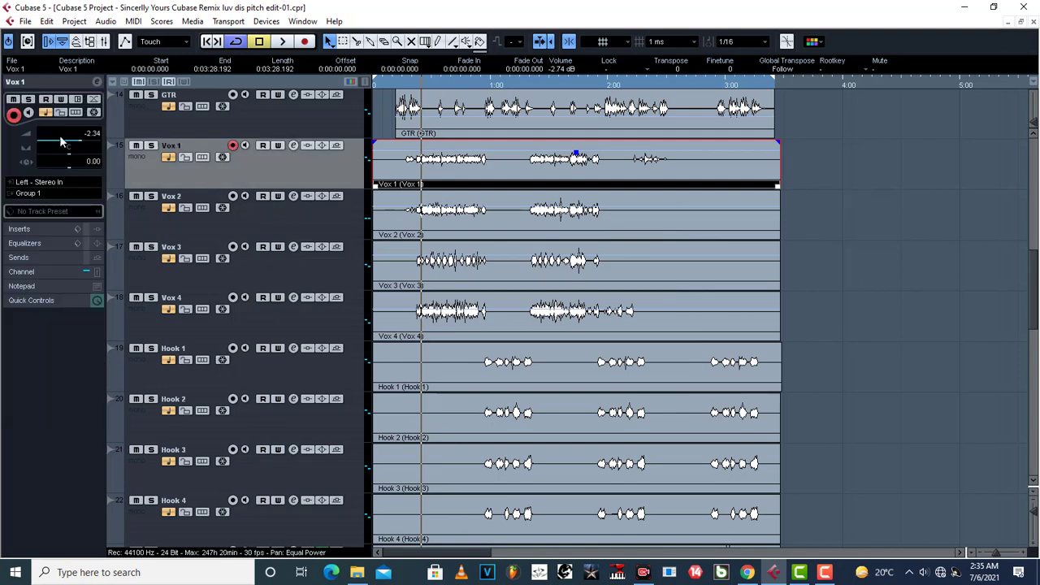
{"action": "left_click", "coordinate": [20, 229]}
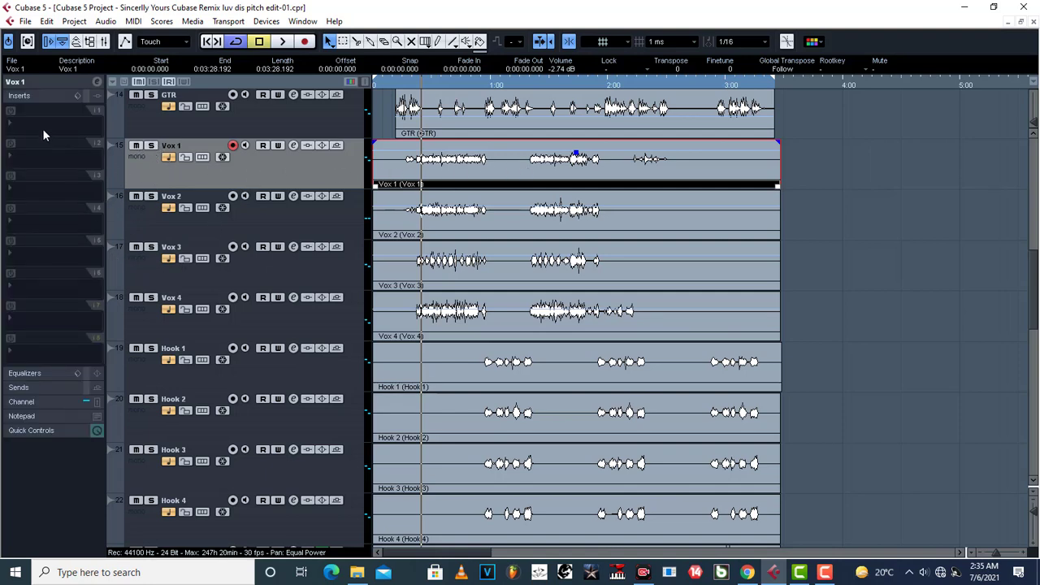
{"action": "left_click", "coordinate": [30, 389]}
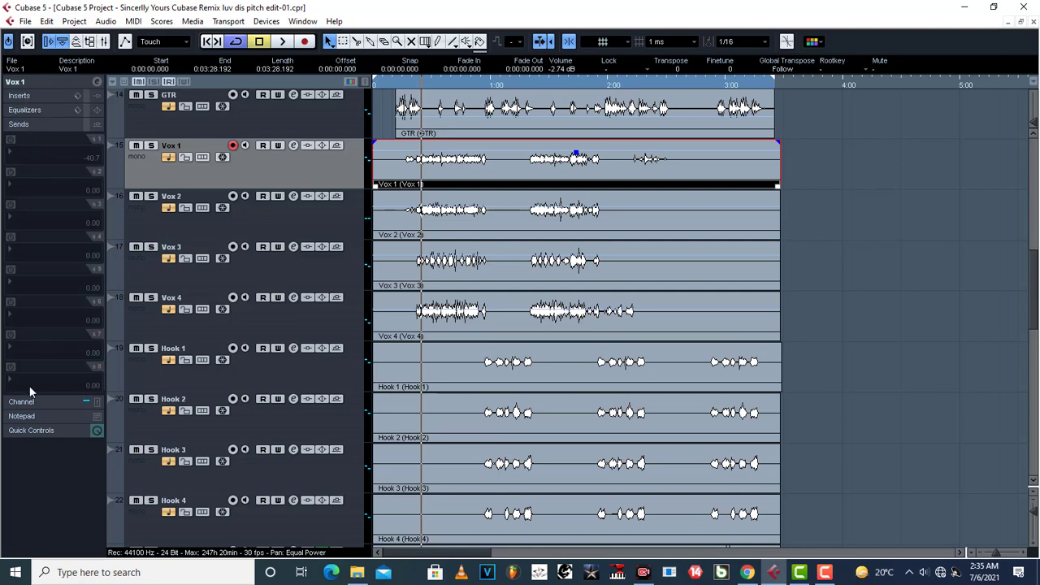
{"action": "left_click", "coordinate": [20, 96]}
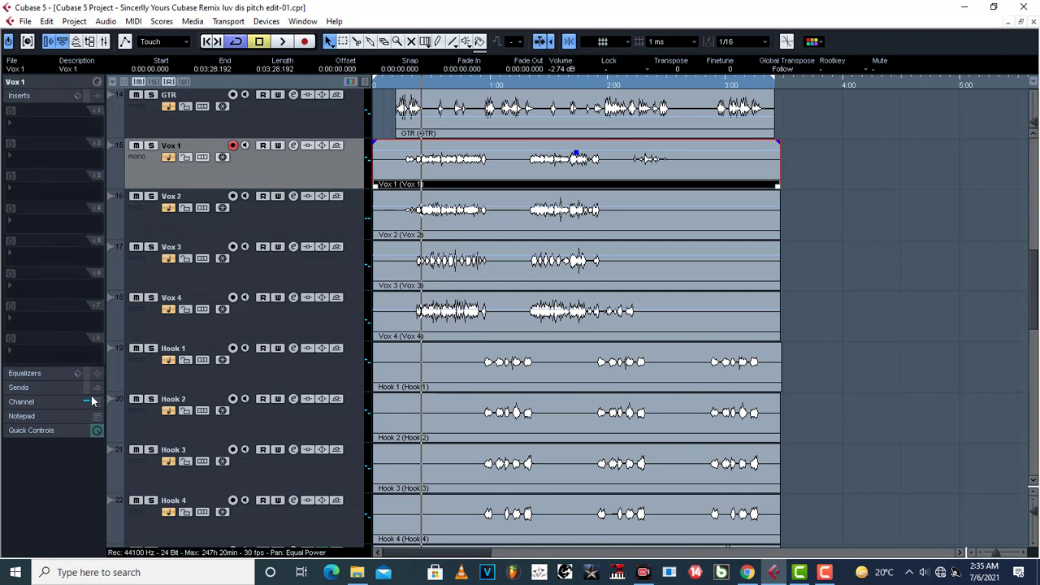
Load FabFilter Pro-Q 3 into Group 1's first insert slot and set its display range to 30 dB.
{"action": "scroll", "coordinate": [282, 196], "scroll_direction": "up", "scroll_amount": 5}
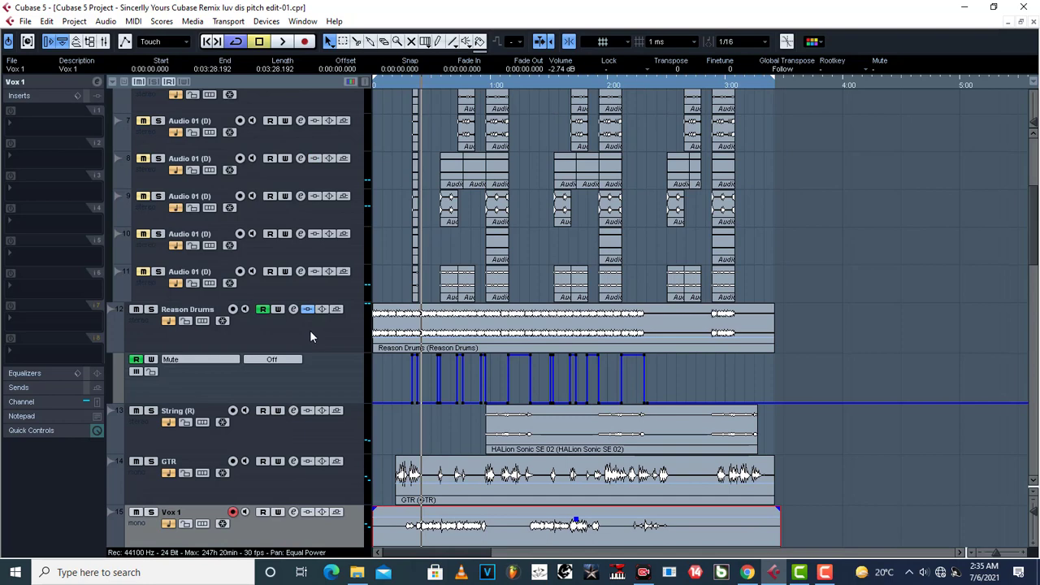
{"action": "scroll", "coordinate": [317, 351], "scroll_direction": "down", "scroll_amount": 4}
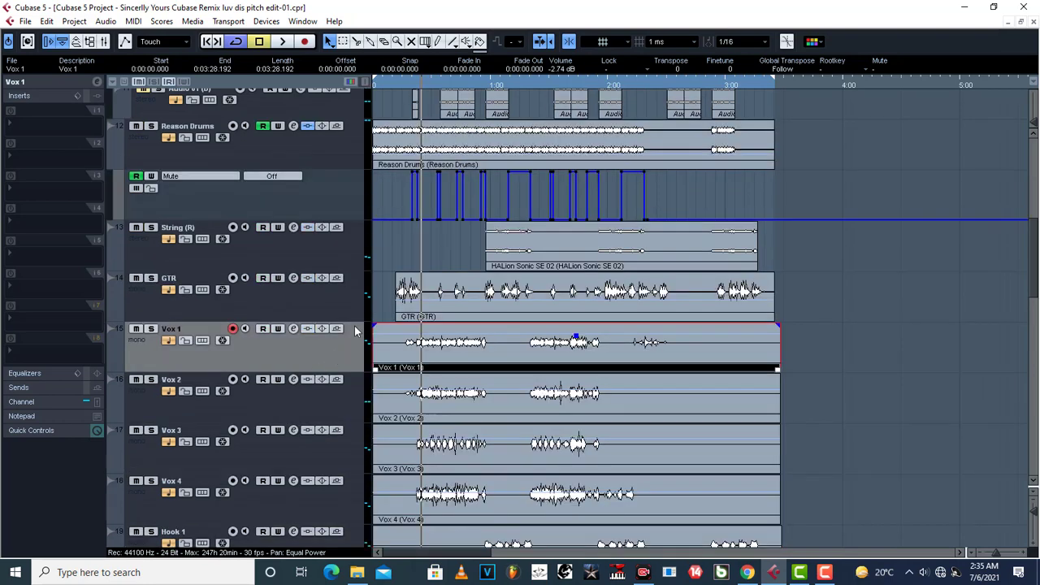
{"action": "scroll", "coordinate": [347, 299], "scroll_direction": "up", "scroll_amount": 10}
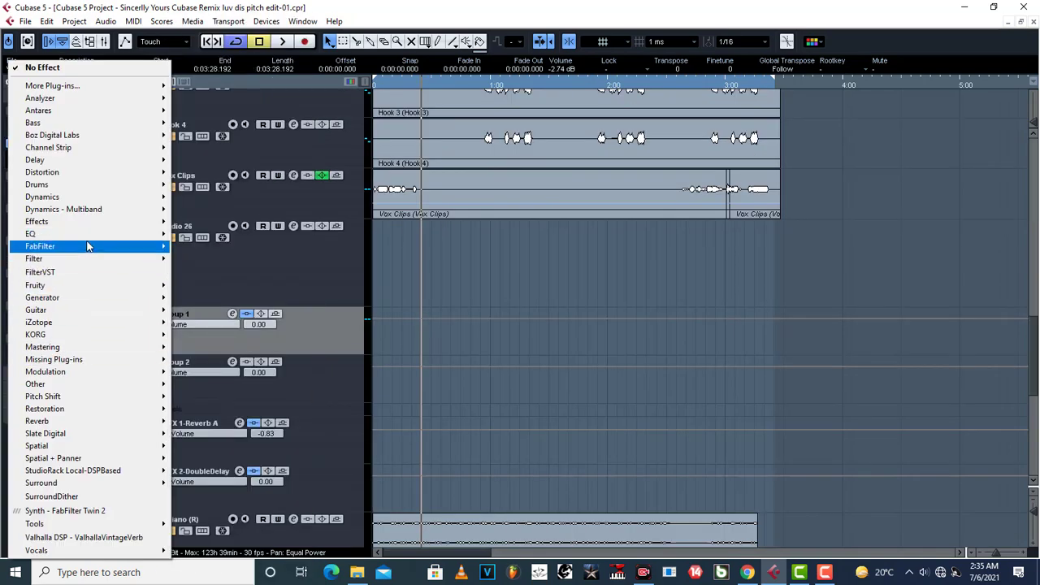
{"action": "mouse_move", "coordinate": [154, 245]}
{"action": "left_click", "coordinate": [214, 416]}
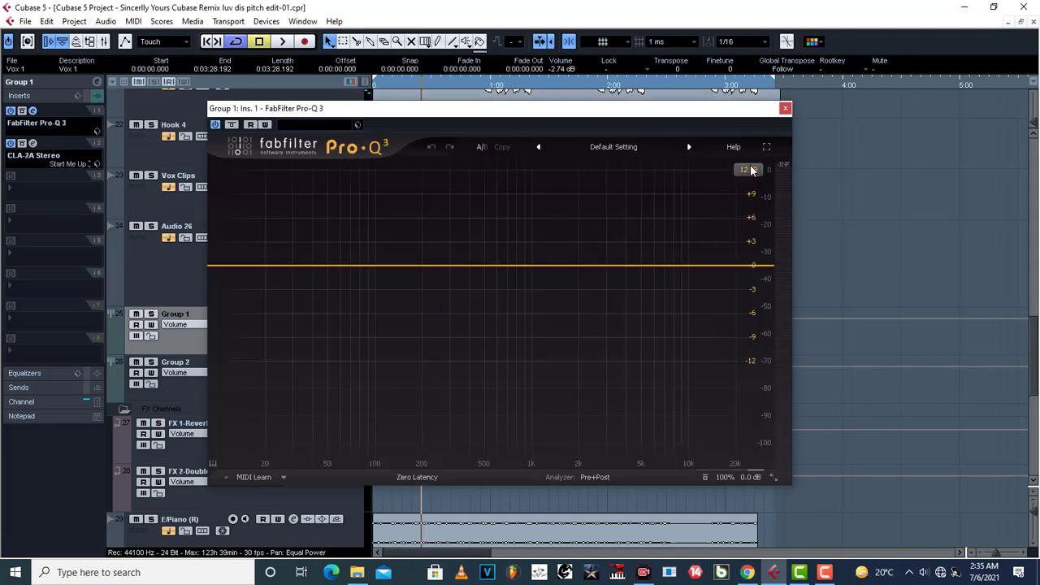
{"action": "left_click", "coordinate": [752, 169]}
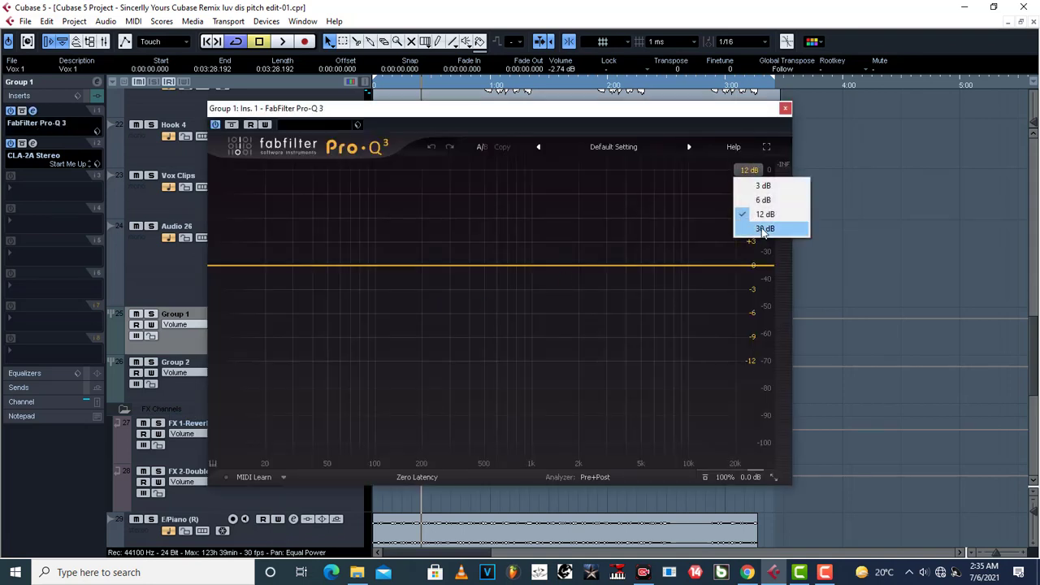
{"action": "left_click", "coordinate": [763, 227]}
Add an EQ band shaped as Low Cut with a 96 dB/oct slope and place it just above 100 Hz.
{"action": "left_click_drag", "start_coordinate": [232, 266], "coordinate": [241, 290]}
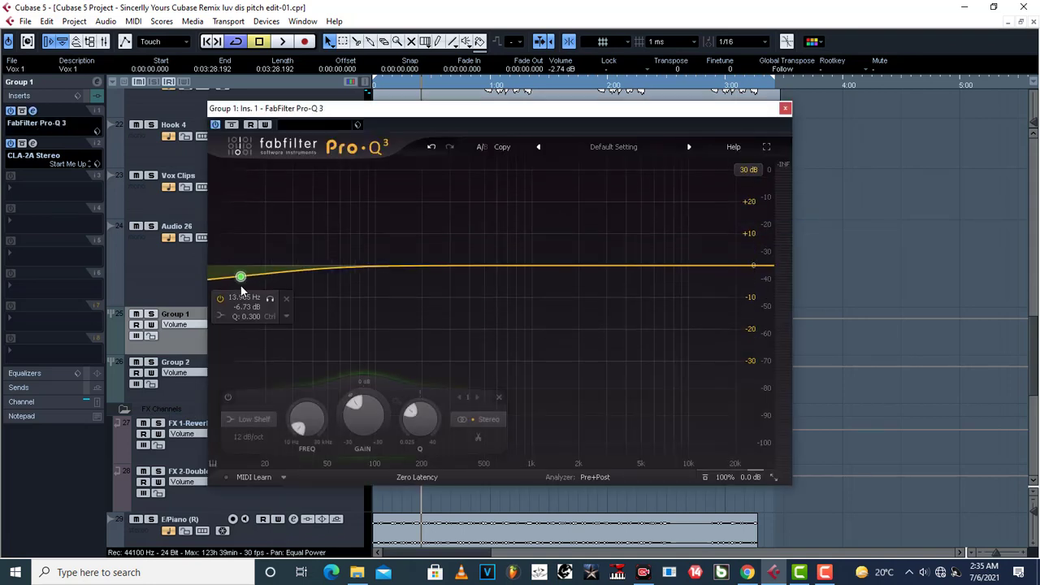
{"action": "left_click", "coordinate": [287, 316]}
{"action": "mouse_move", "coordinate": [351, 410]}
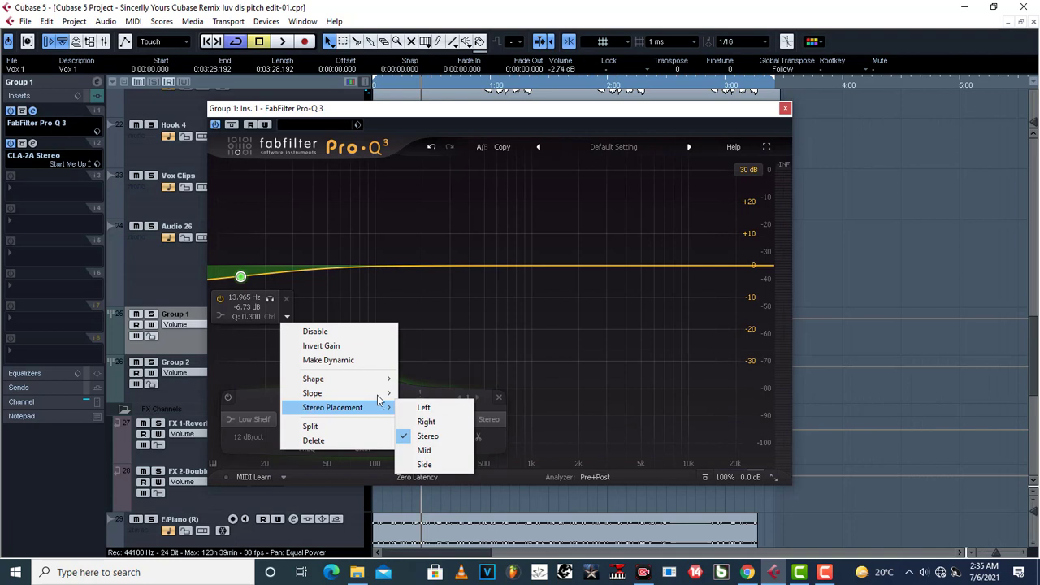
{"action": "mouse_move", "coordinate": [374, 380]}
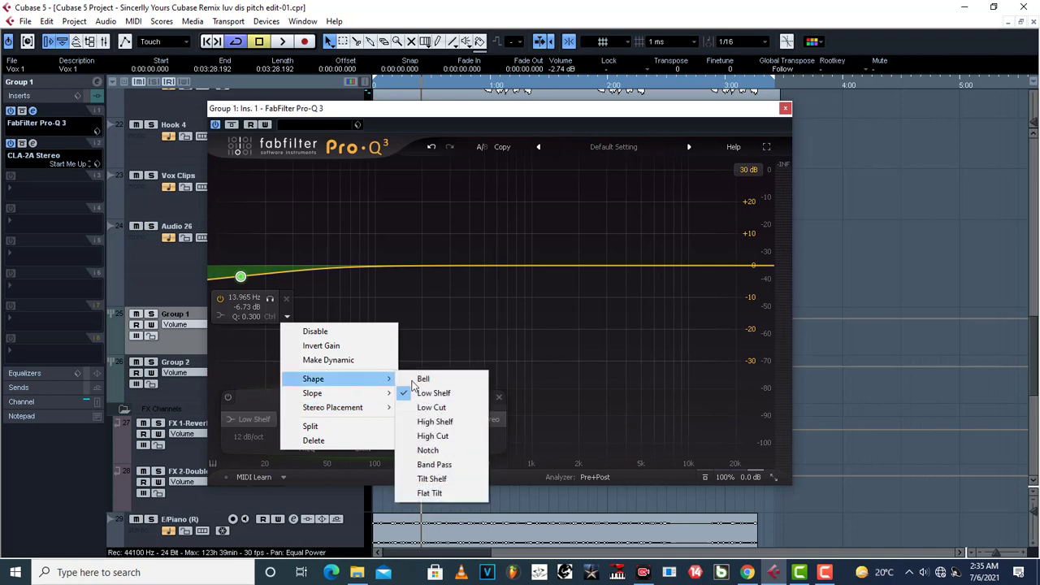
{"action": "left_click", "coordinate": [444, 410]}
{"action": "left_click", "coordinate": [266, 276]}
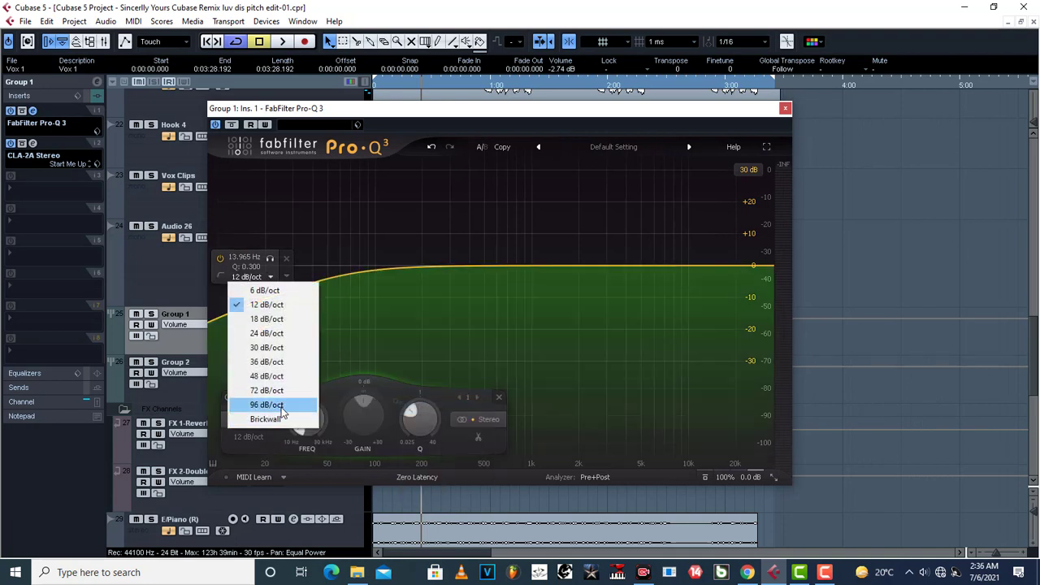
{"action": "left_click", "coordinate": [281, 406]}
{"action": "left_click_drag", "start_coordinate": [237, 297], "coordinate": [382, 326]}
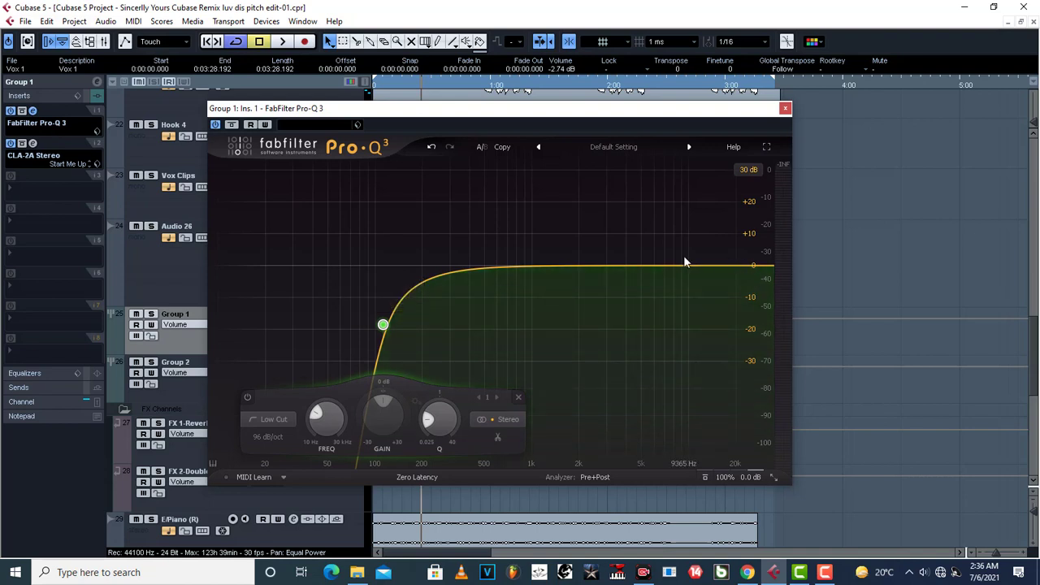
During playback, add a bell cut of about 8 dB near 200 Hz and a bell boost of +27.35 dB at about 985 Hz.
{"action": "key", "text": "space"}
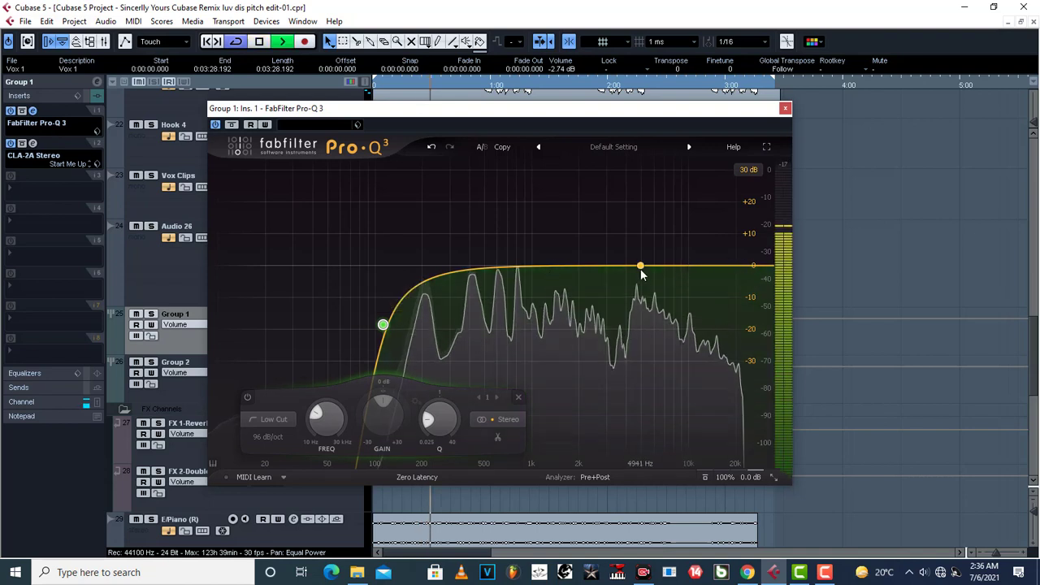
{"action": "left_click_drag", "start_coordinate": [640, 272], "coordinate": [425, 293]}
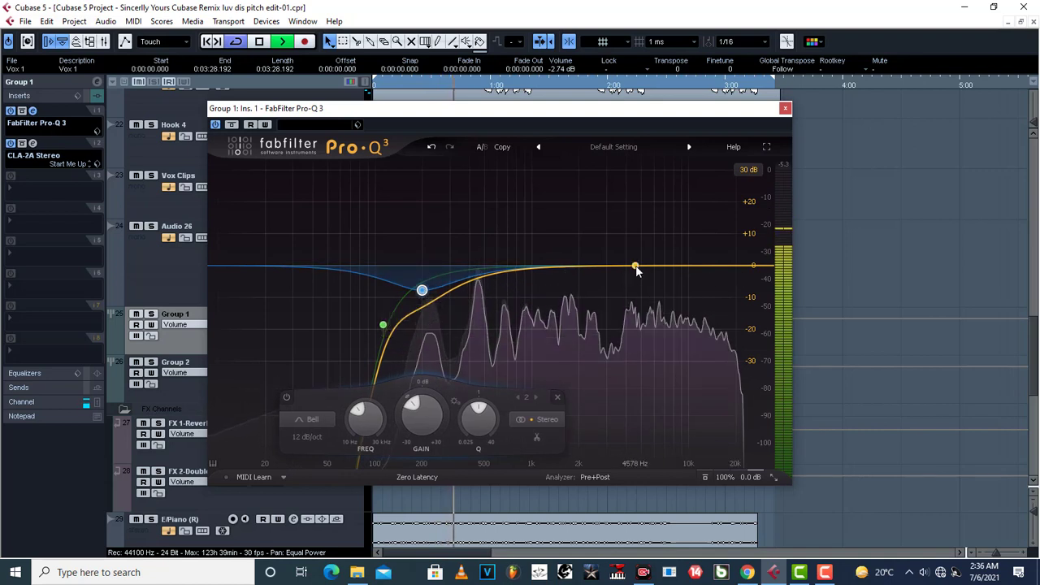
{"action": "left_click_drag", "start_coordinate": [636, 266], "coordinate": [530, 179]}
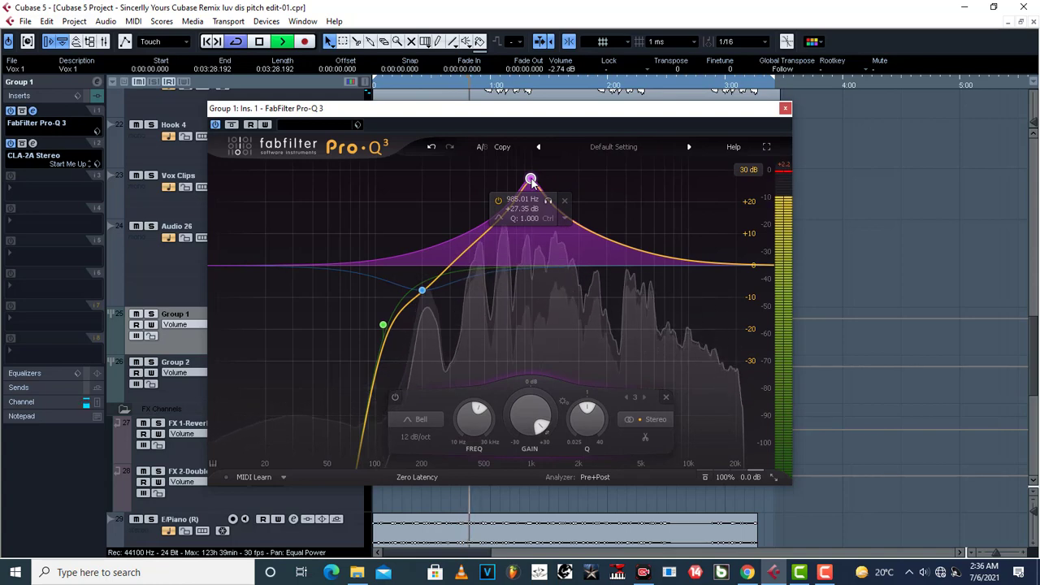
{"action": "key", "text": "space"}
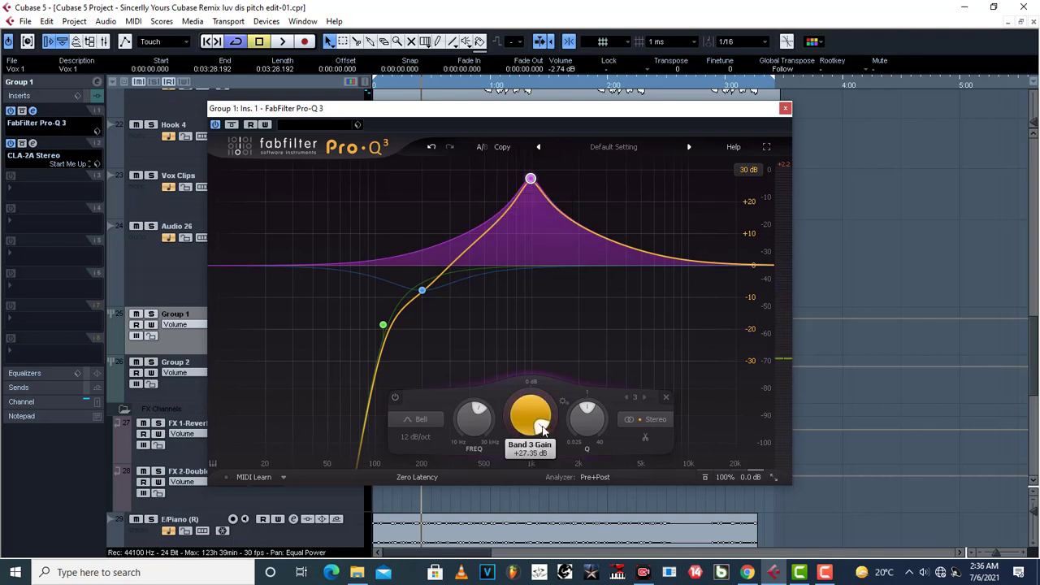
Set the gain of the 985 Hz bell band to -3.47 dB.
{"action": "scroll", "coordinate": [542, 430], "scroll_direction": "down", "scroll_amount": 10}
{"action": "double_click", "coordinate": [542, 412]}
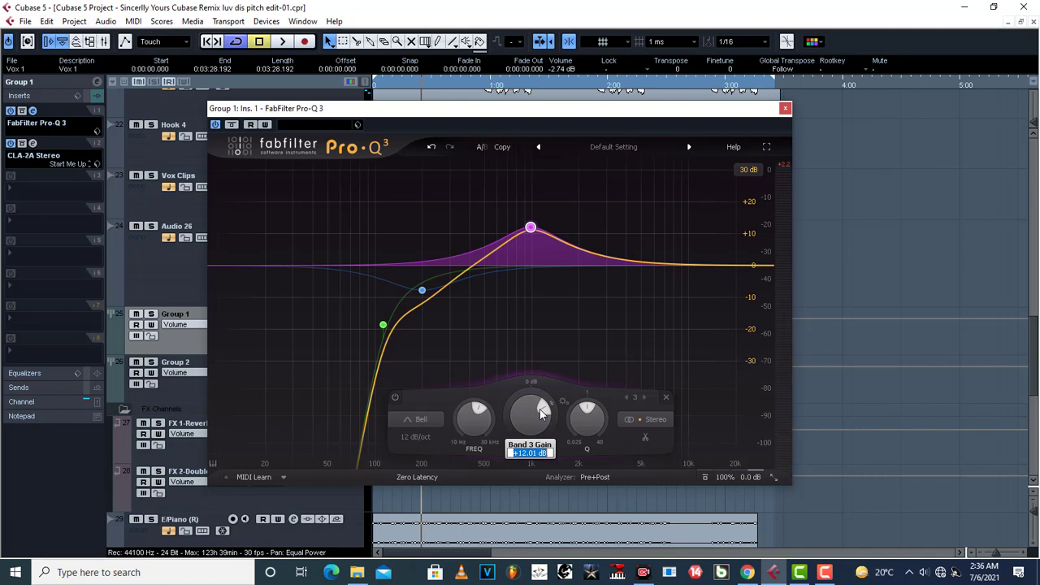
{"action": "type", "text": "-3"}
{"action": "key", "text": "Return"}
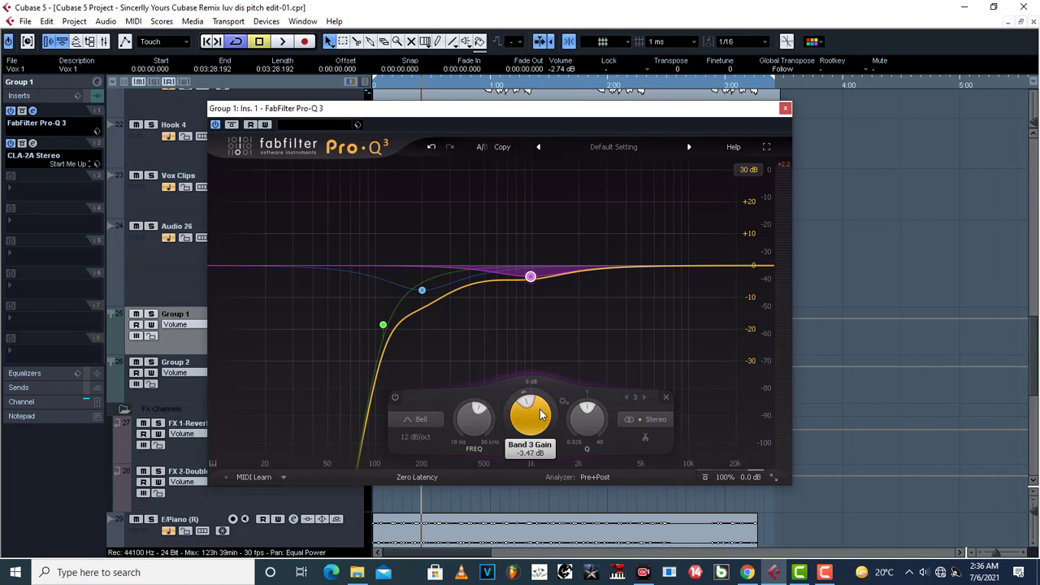
Play the vocal, shift the third EQ band to about 957 Hz and -3.26 dB, and make it dynamic.
{"action": "key", "text": "space"}
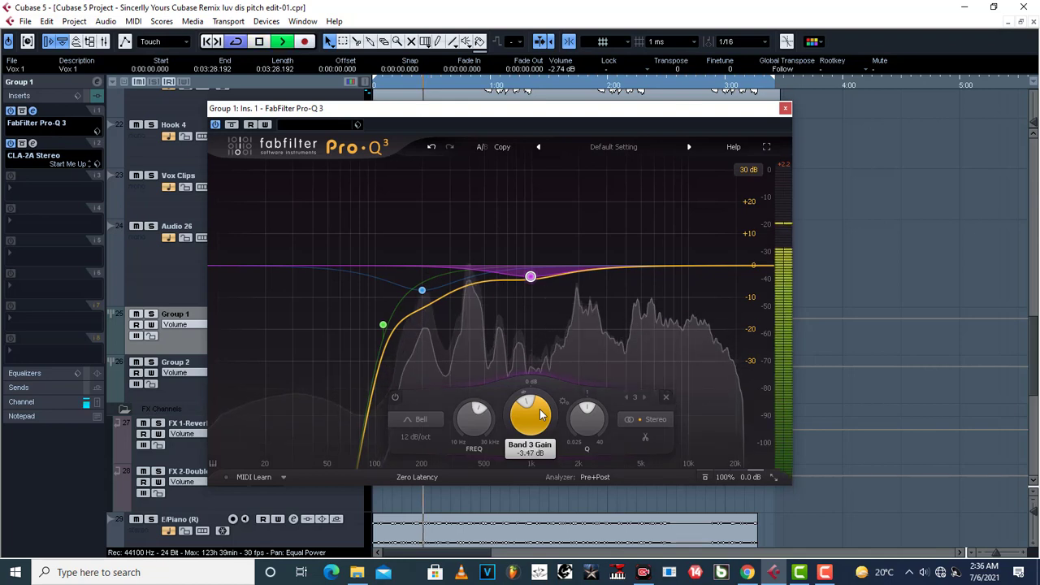
{"action": "mouse_move", "coordinate": [530, 277]}
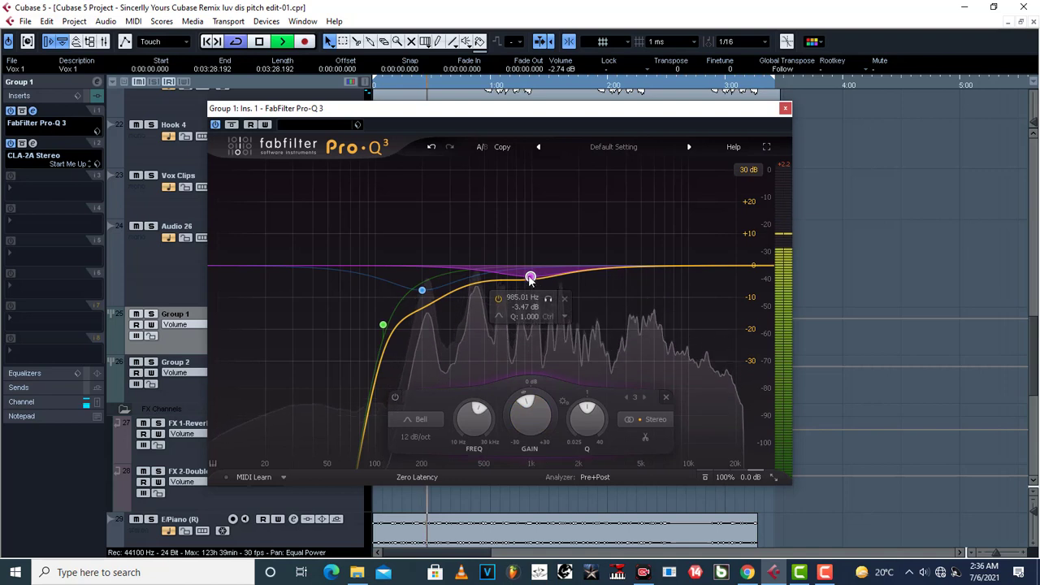
{"action": "left_click_drag", "start_coordinate": [531, 278], "coordinate": [527, 277]}
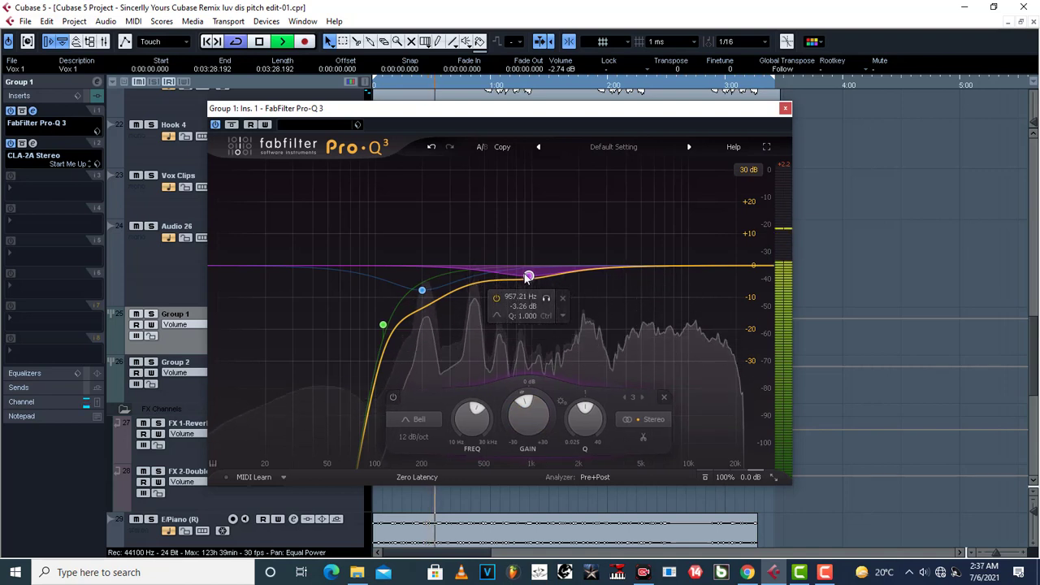
{"action": "left_click", "coordinate": [562, 317]}
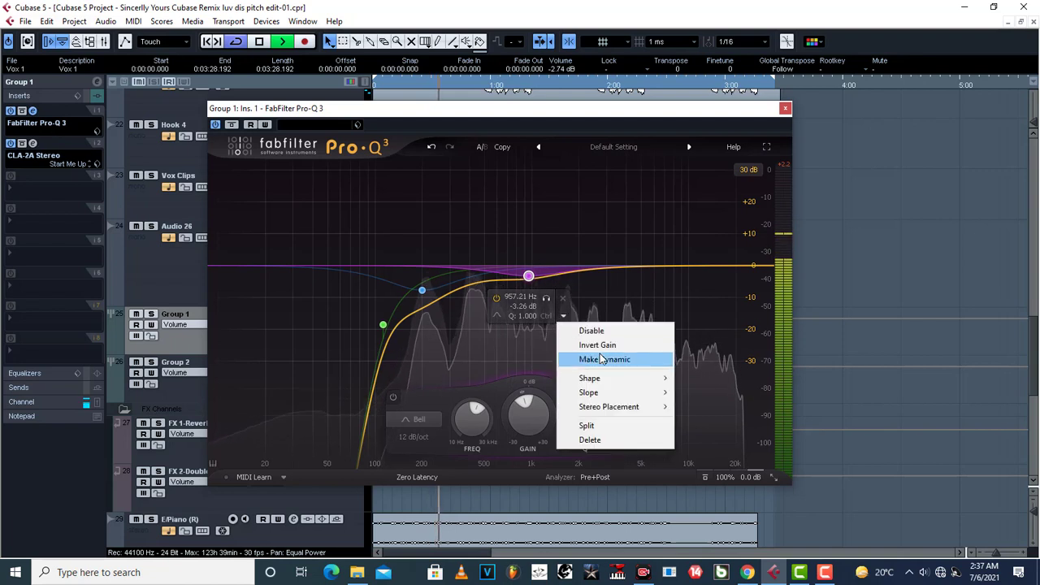
{"action": "left_click", "coordinate": [599, 354]}
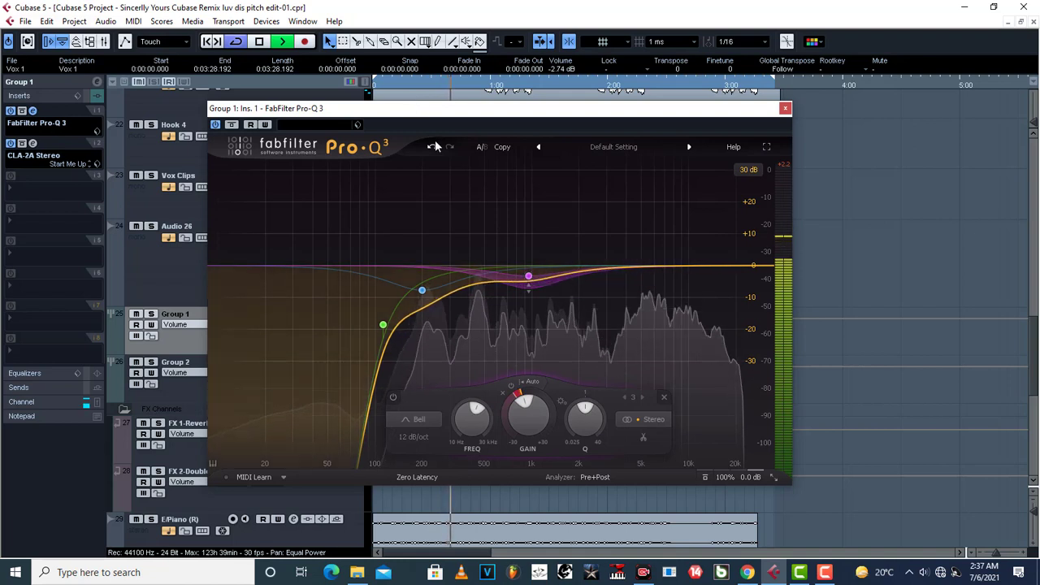
{"action": "key", "text": "space"}
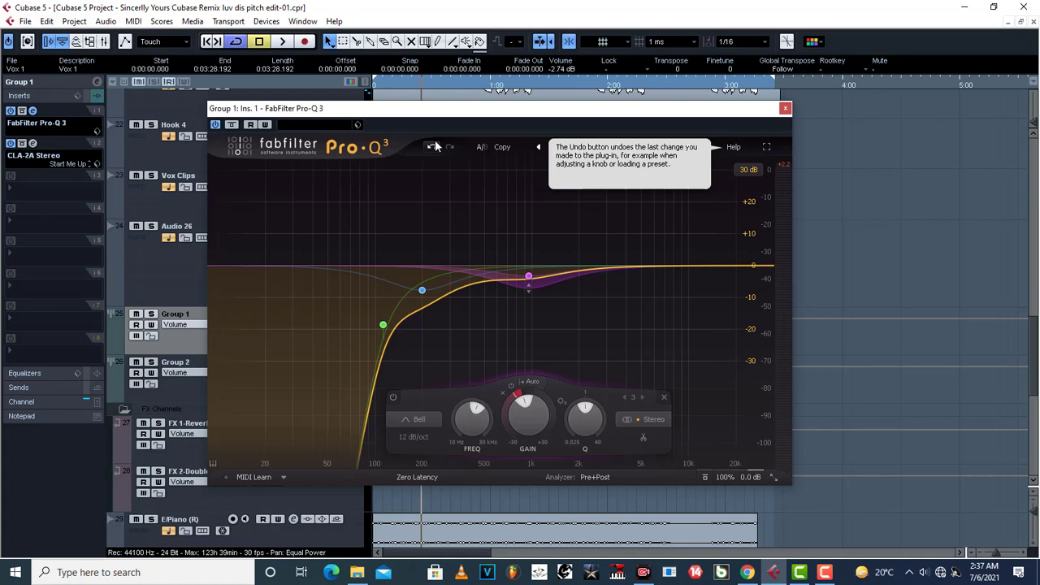
During playback, add a bell cut of about 4 dB near 400 Hz and a bell cut of -2.86 dB at about 3008 Hz.
{"action": "key", "text": "space"}
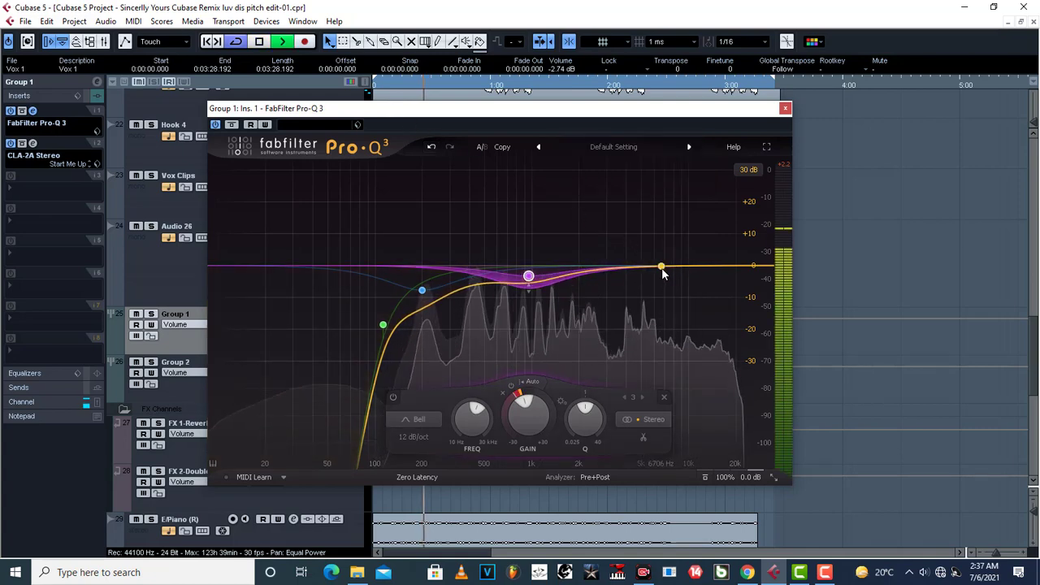
{"action": "left_click_drag", "start_coordinate": [661, 269], "coordinate": [472, 285]}
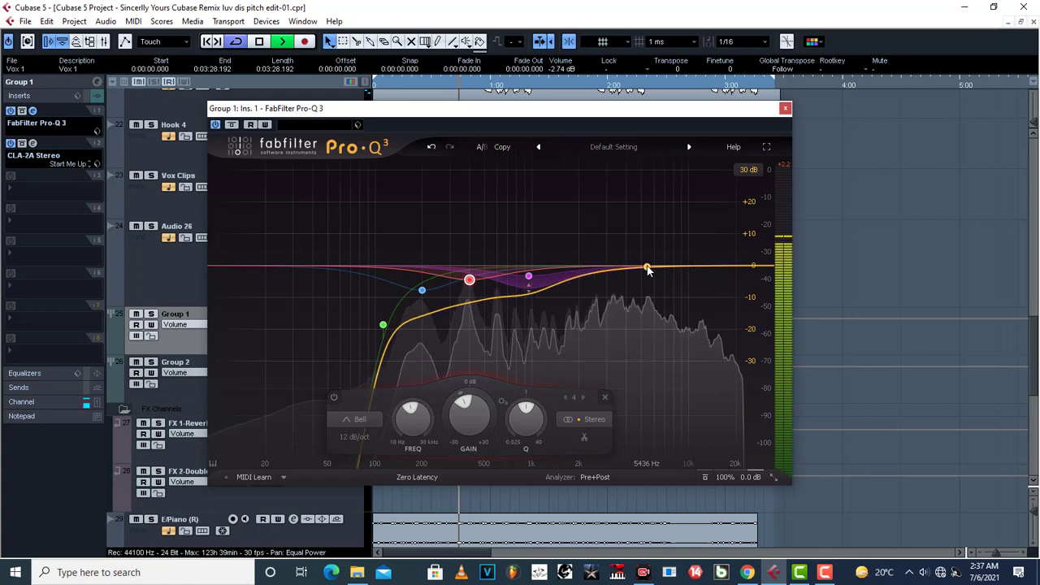
{"action": "left_click_drag", "start_coordinate": [647, 270], "coordinate": [607, 276]}
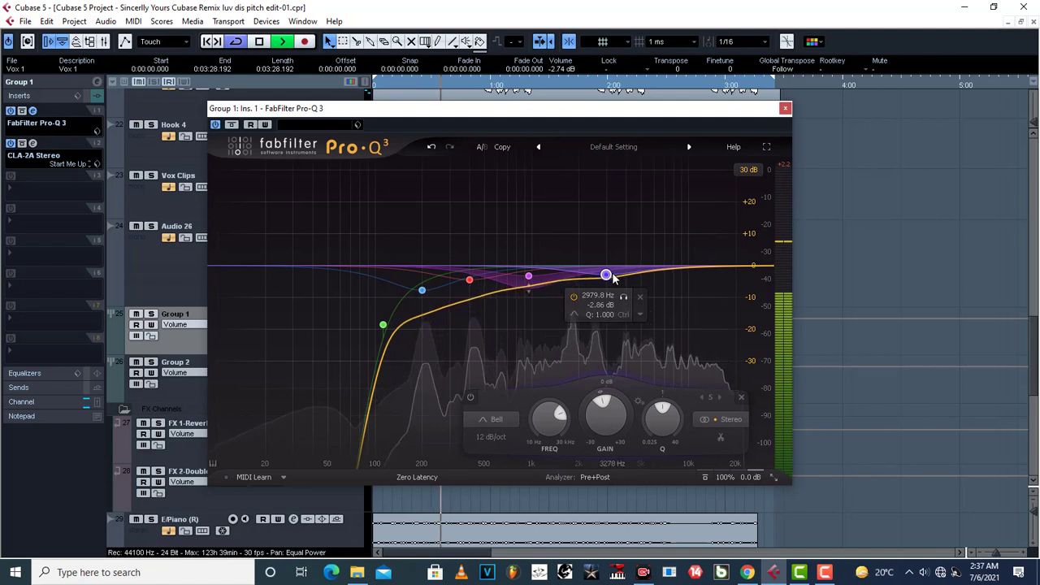
{"action": "key", "text": "space"}
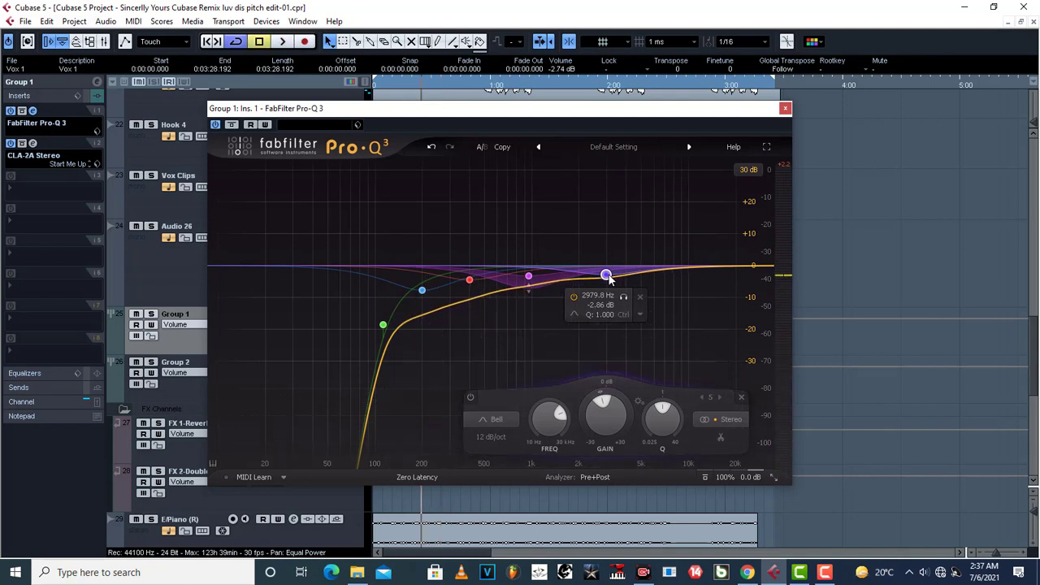
{"action": "left_click_drag", "start_coordinate": [609, 276], "coordinate": [610, 275]}
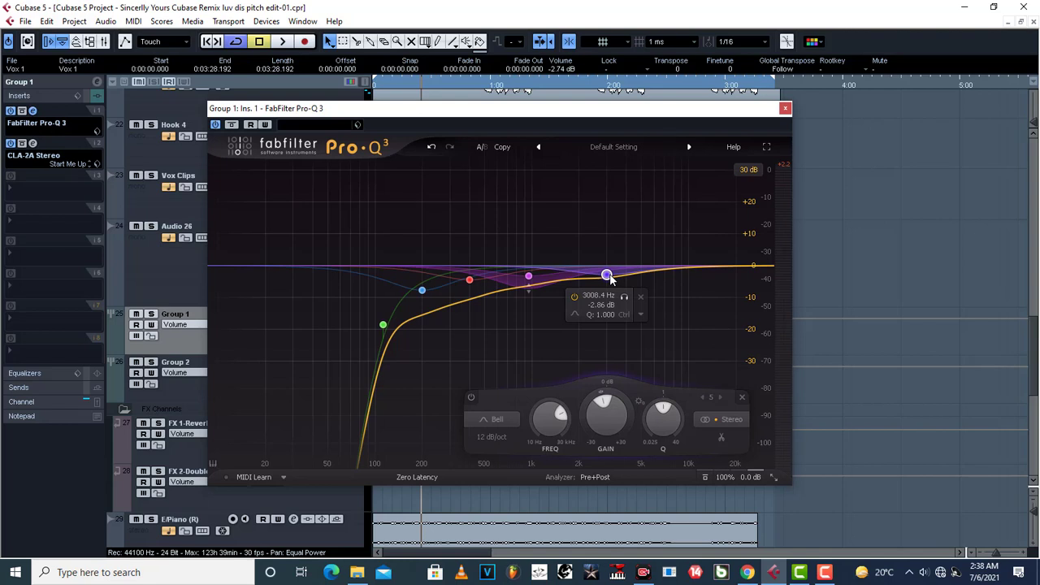
Audition the 3 kHz band with its gain raised to about +30 dB, and set its gain to about -2 dB.
{"action": "left_click_drag", "start_coordinate": [603, 402], "coordinate": [628, 461]}
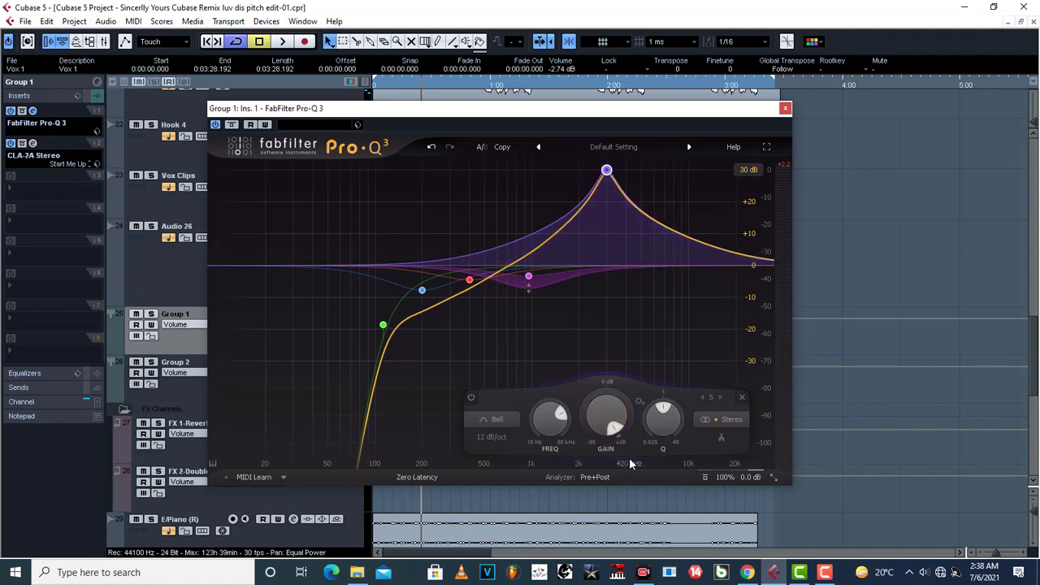
{"action": "key", "text": "space"}
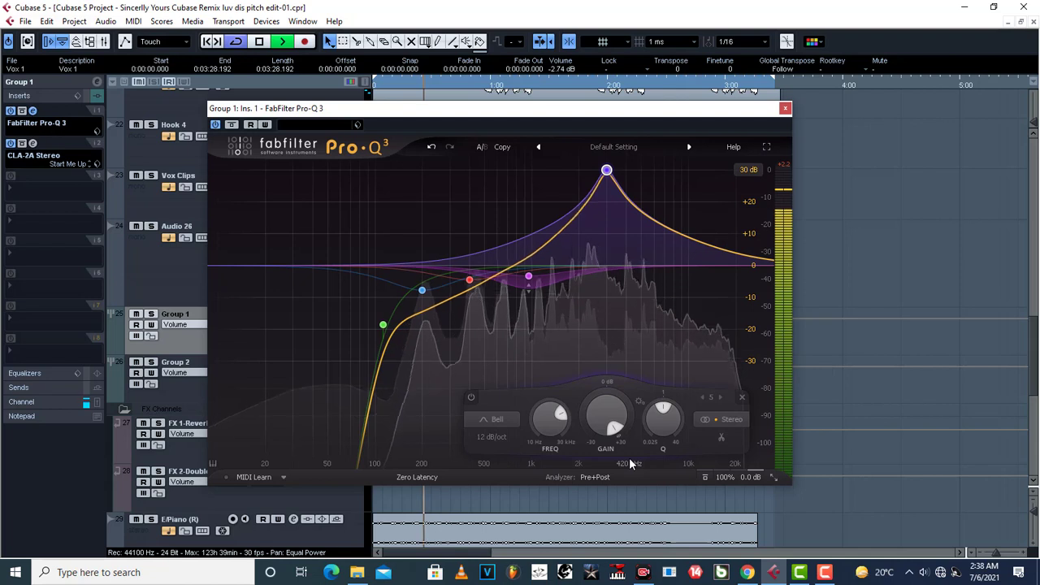
{"action": "key", "text": "space"}
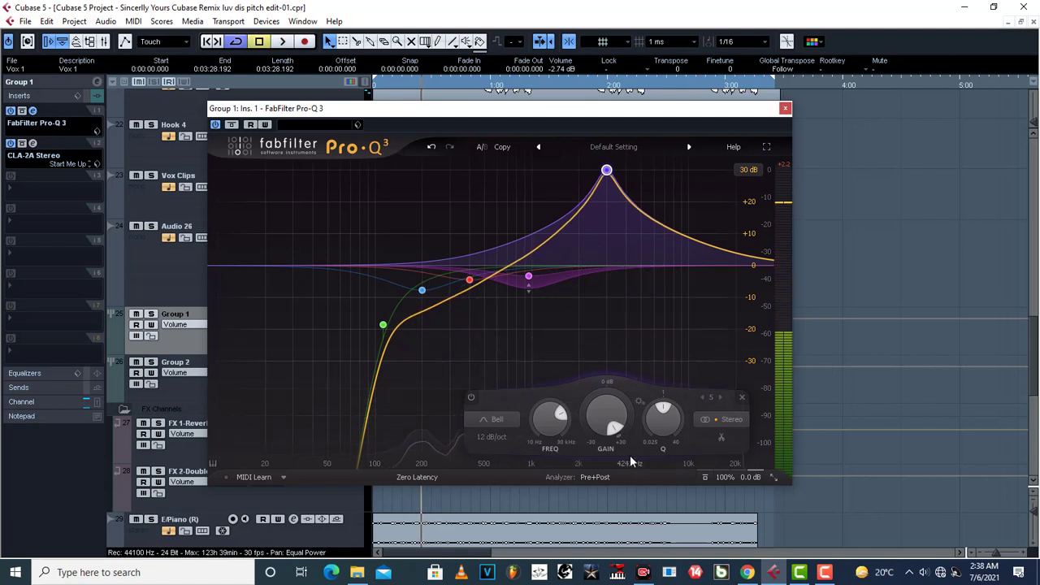
{"action": "left_click_drag", "start_coordinate": [614, 428], "coordinate": [605, 404]}
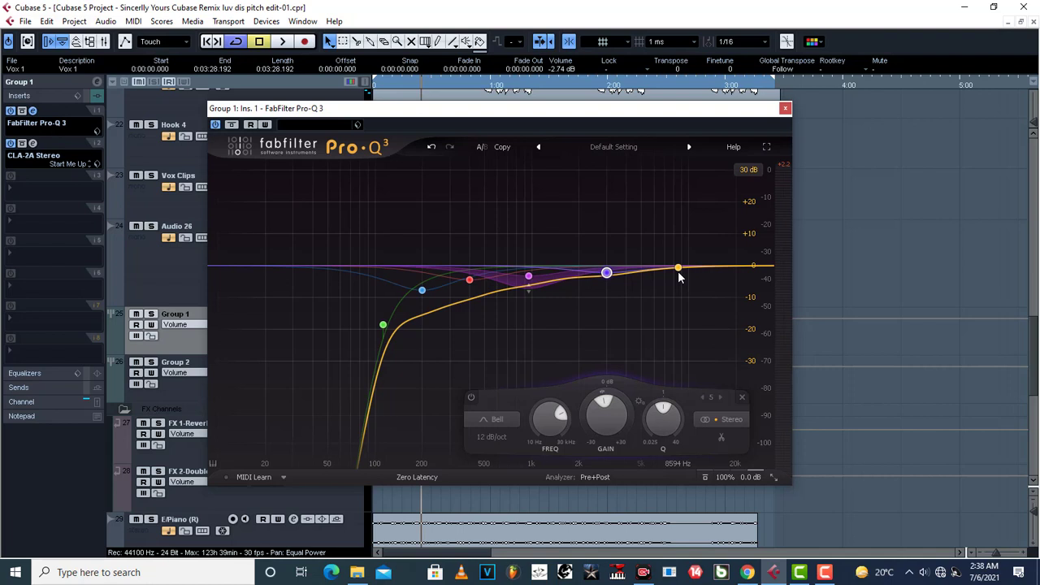
Add a bell boost of +3.47 dB at 10205 Hz to the vocal EQ and stop playback.
{"action": "left_click_drag", "start_coordinate": [681, 273], "coordinate": [690, 241]}
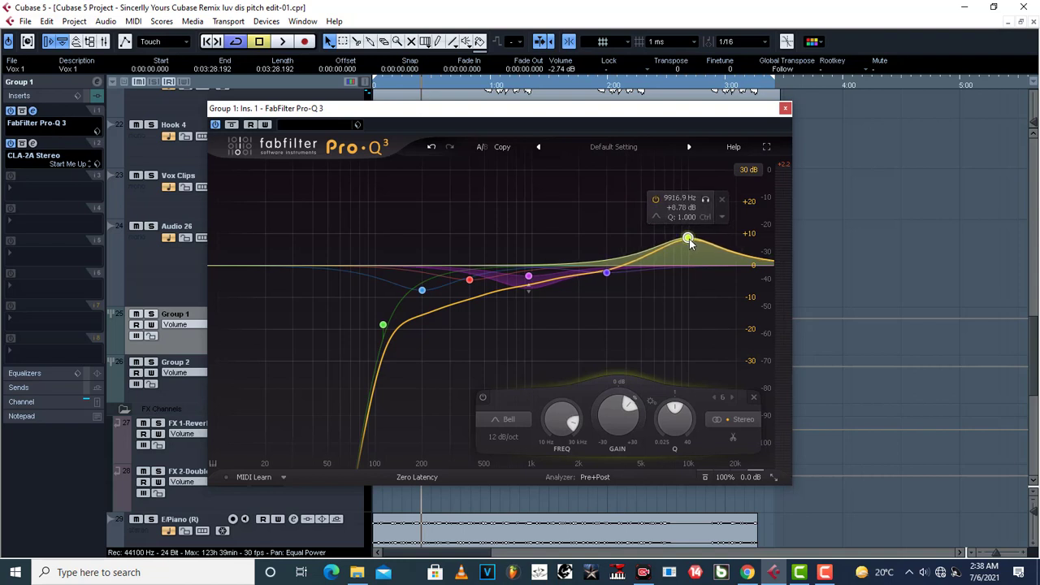
{"action": "left_click_drag", "start_coordinate": [691, 238], "coordinate": [694, 239]}
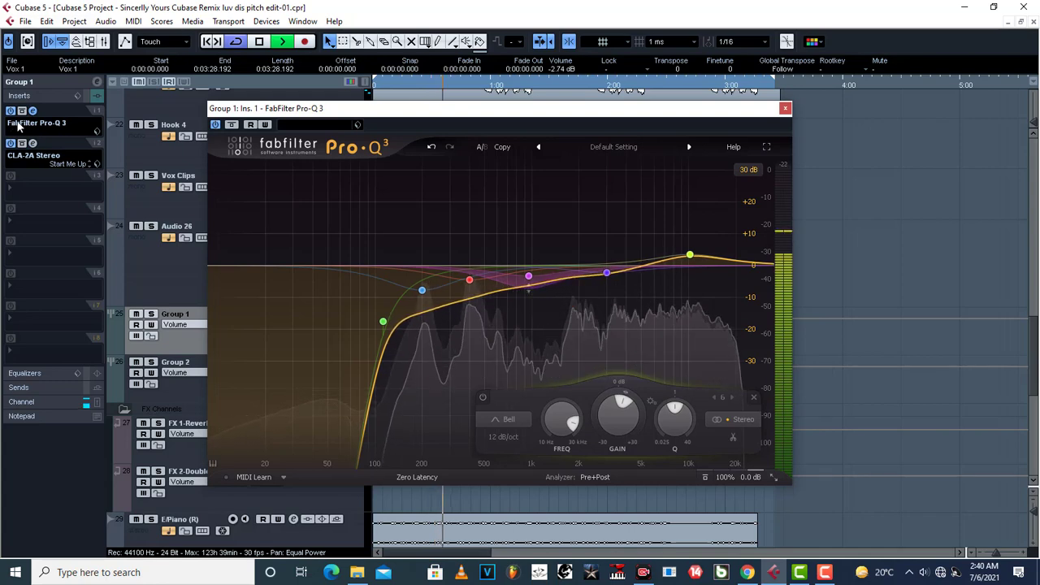
{"action": "key", "text": "space"}
Make the 10 kHz bell boost dynamic and play back the vocal through the EQ.
{"action": "mouse_move", "coordinate": [691, 257]}
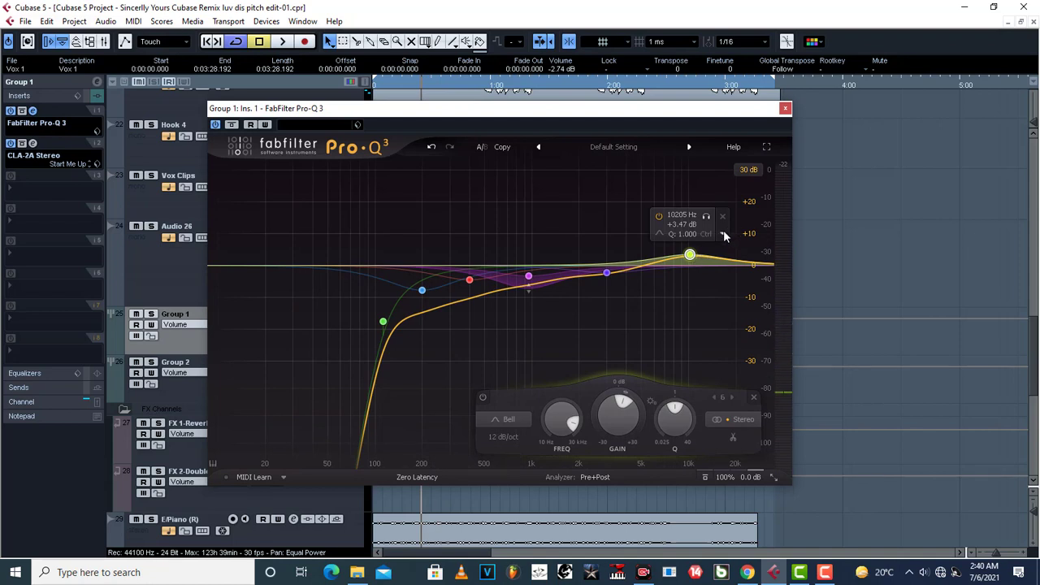
{"action": "left_click", "coordinate": [722, 234]}
{"action": "left_click", "coordinate": [764, 278]}
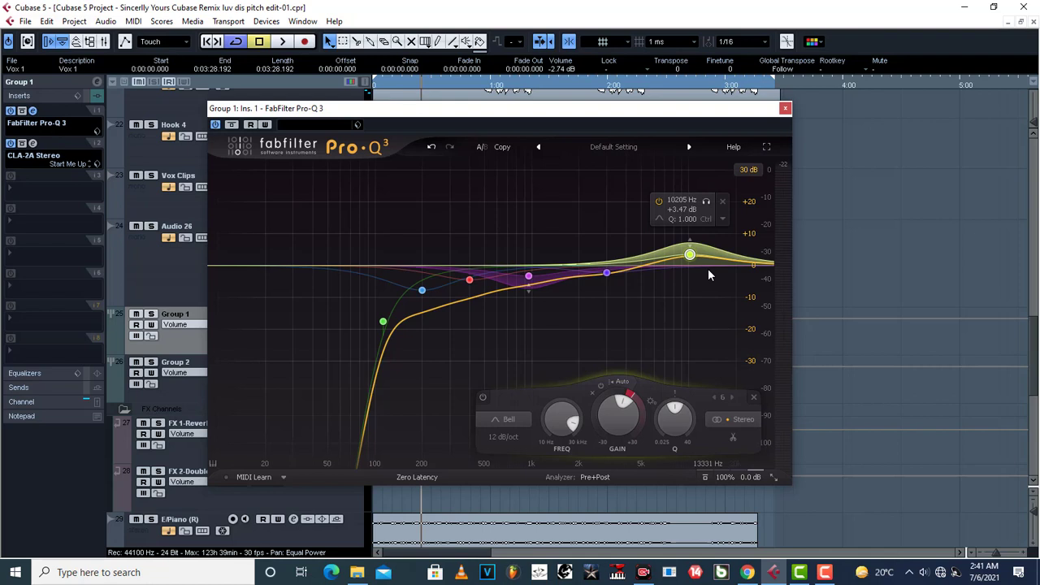
{"action": "key", "text": "space"}
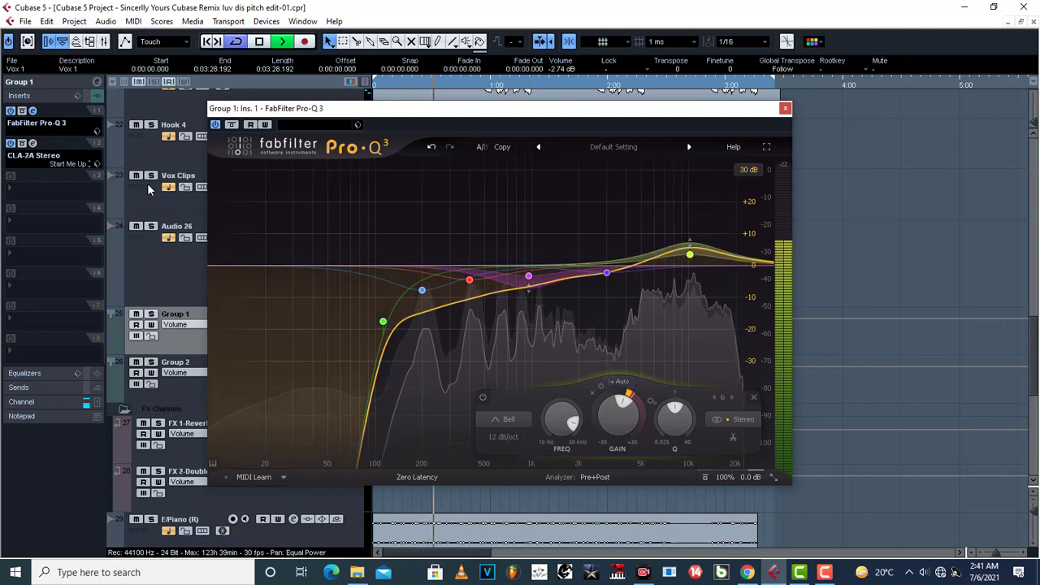
{"action": "key", "text": "space"}
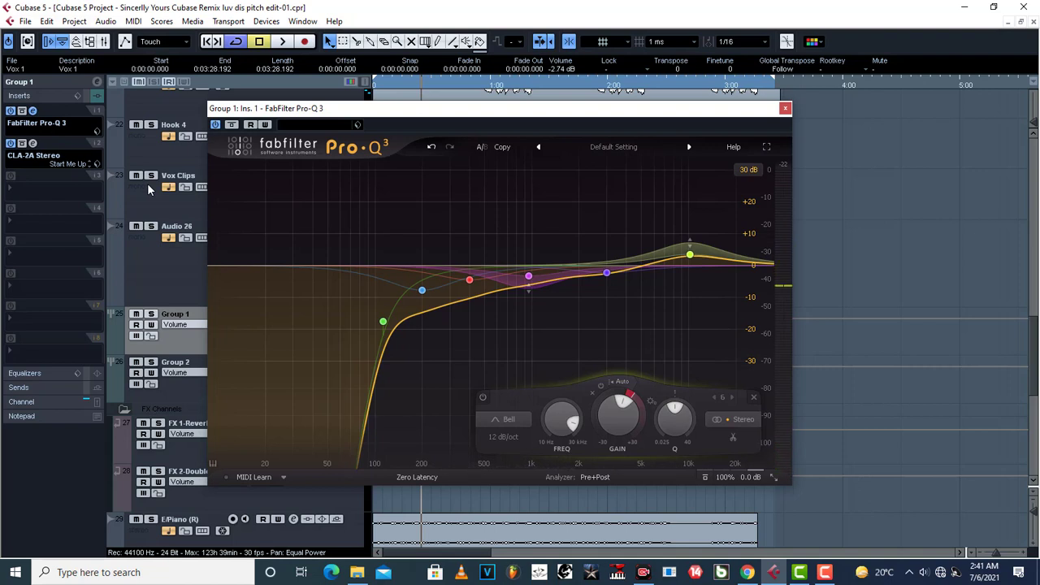
{"action": "mouse_move", "coordinate": [674, 246]}
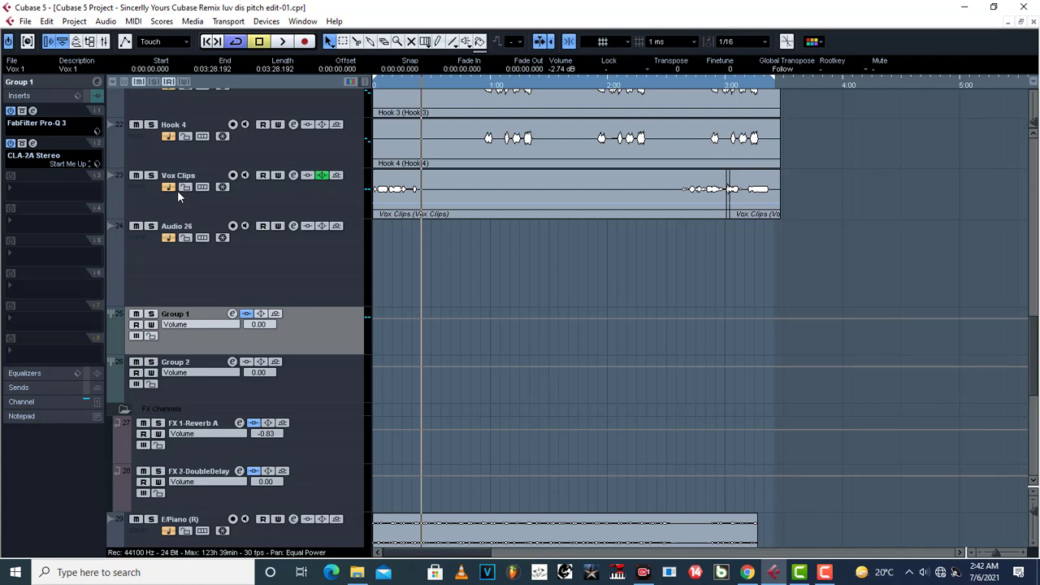
Load the RDeEsser Stereo plug-in into the third insert slot of Group 1.
{"action": "left_click", "coordinate": [25, 196]}
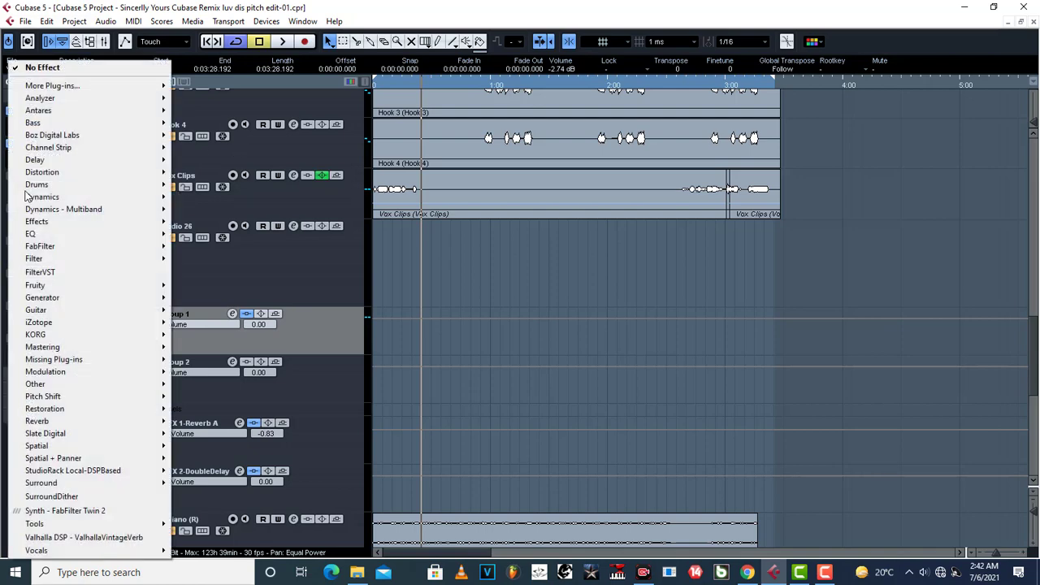
{"action": "mouse_move", "coordinate": [67, 252]}
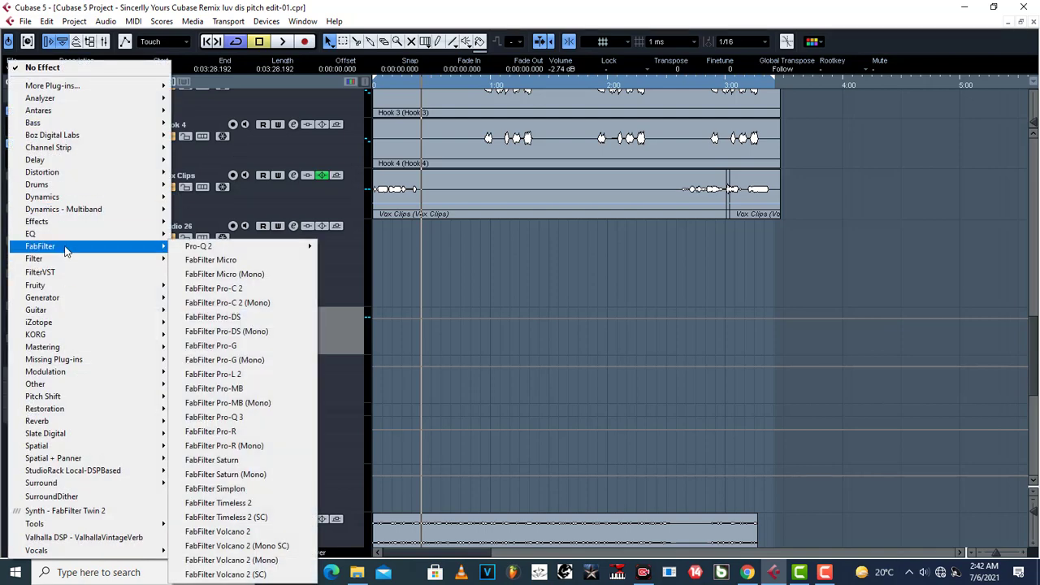
{"action": "mouse_move", "coordinate": [72, 199]}
{"action": "mouse_move", "coordinate": [235, 19]}
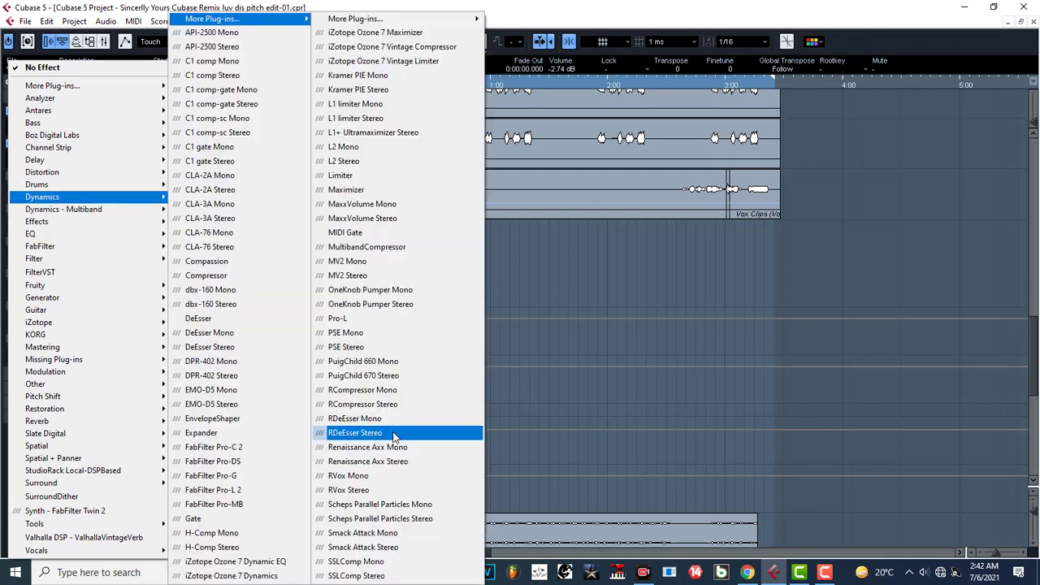
{"action": "left_click", "coordinate": [394, 435]}
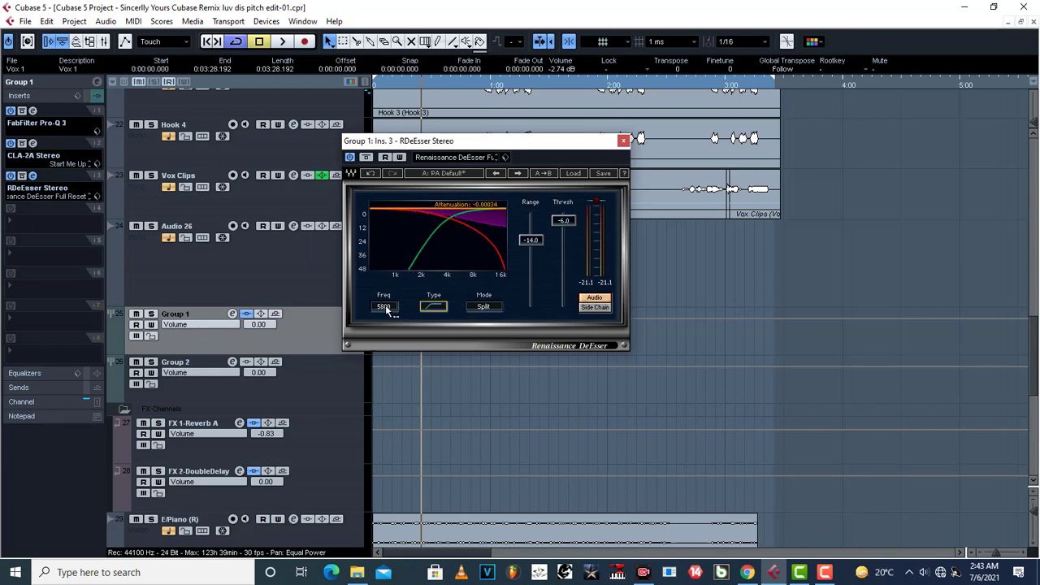
While playing the vocal, set the RDeEsser frequency to 6487 and its threshold to -36.8, and review the settings after stopping.
{"action": "left_click_drag", "start_coordinate": [384, 305], "coordinate": [387, 306]}
{"action": "key", "text": "space"}
{"action": "left_click_drag", "start_coordinate": [562, 220], "coordinate": [563, 254]}
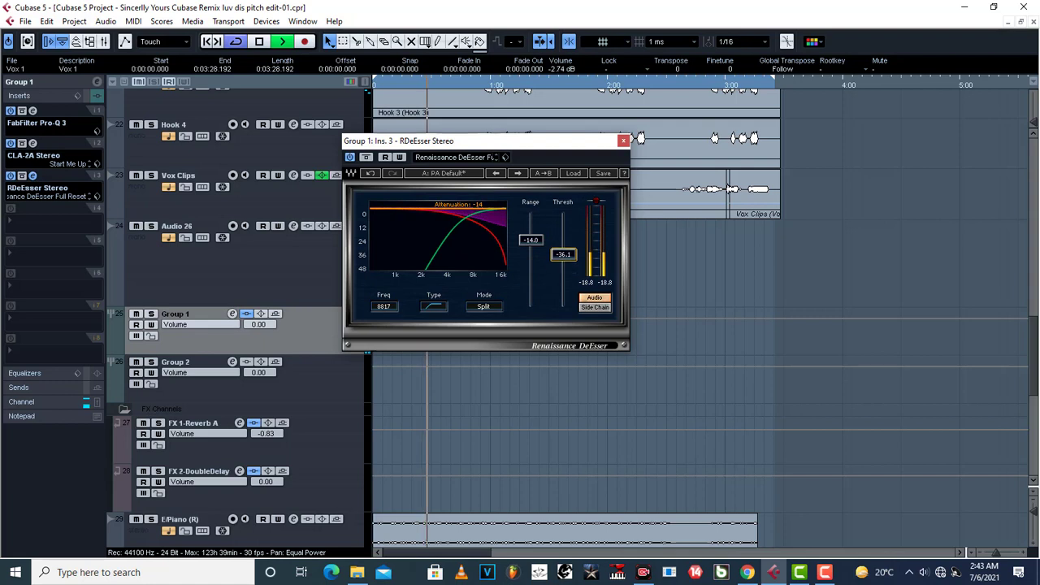
{"action": "left_click_drag", "start_coordinate": [393, 306], "coordinate": [393, 310]}
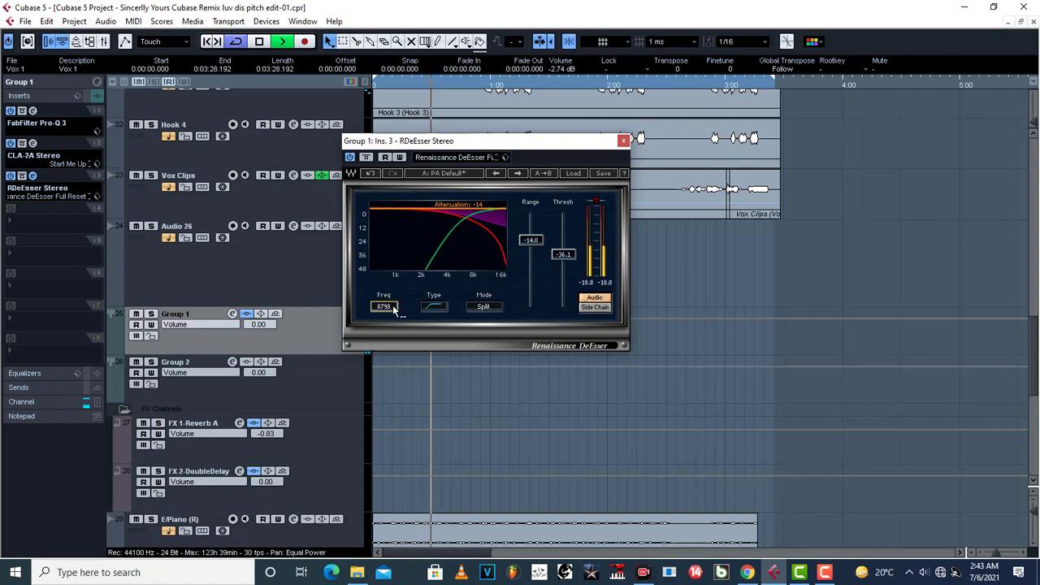
{"action": "left_click_drag", "start_coordinate": [567, 251], "coordinate": [567, 253]}
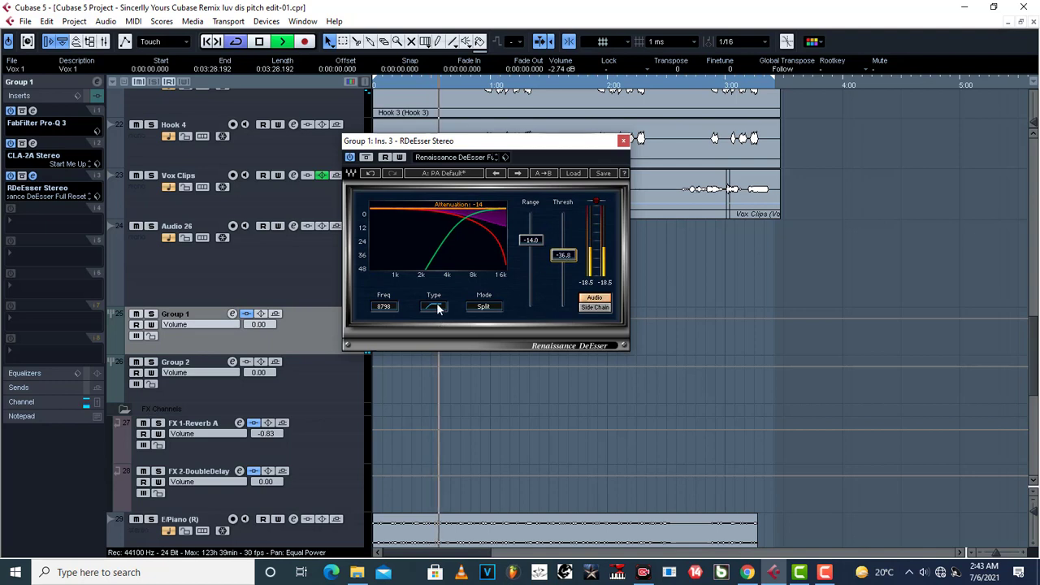
{"action": "left_click_drag", "start_coordinate": [387, 306], "coordinate": [390, 311]}
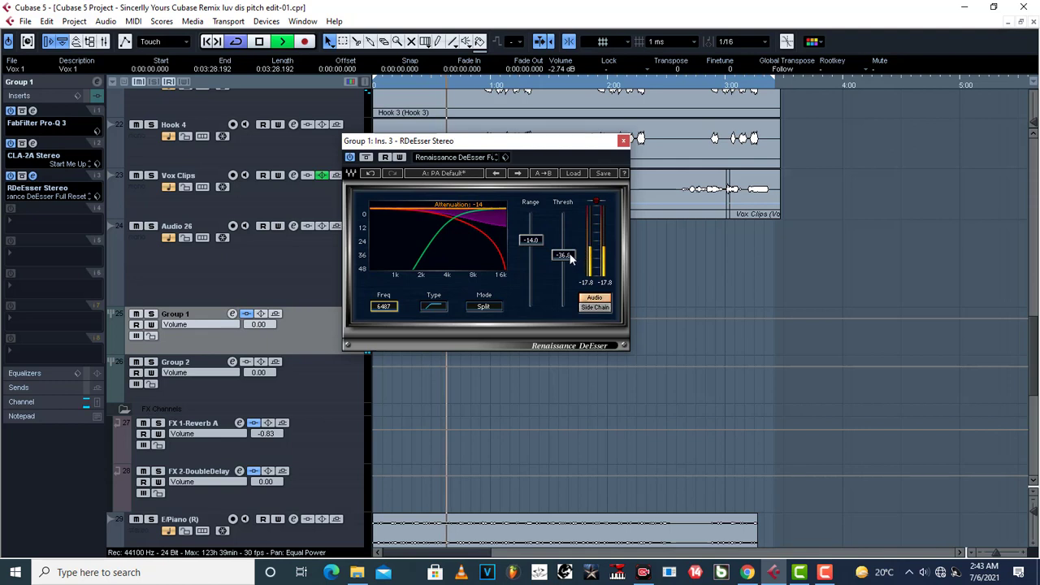
{"action": "left_click", "coordinate": [623, 143]}
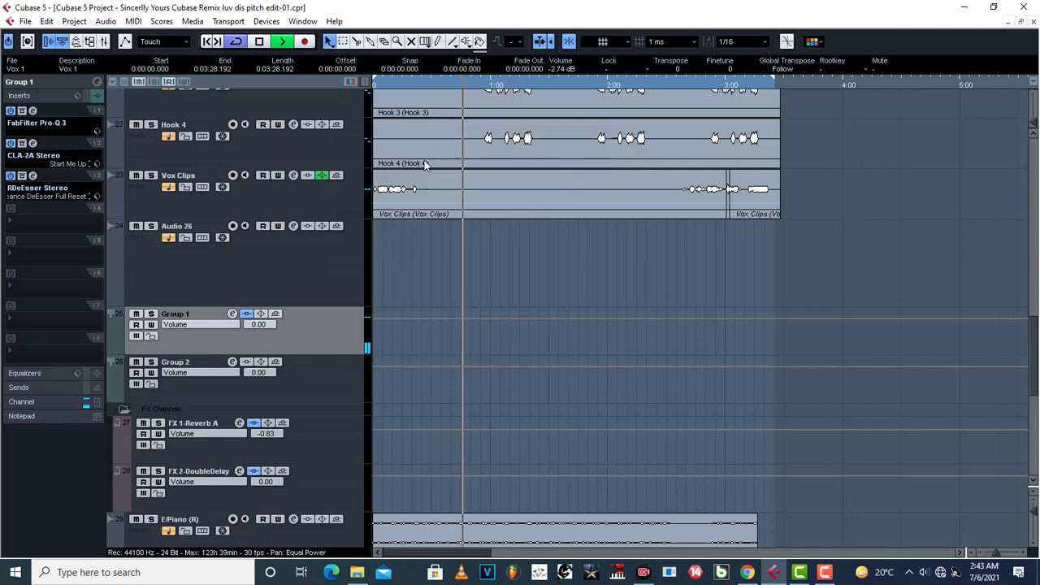
{"action": "key", "text": "space"}
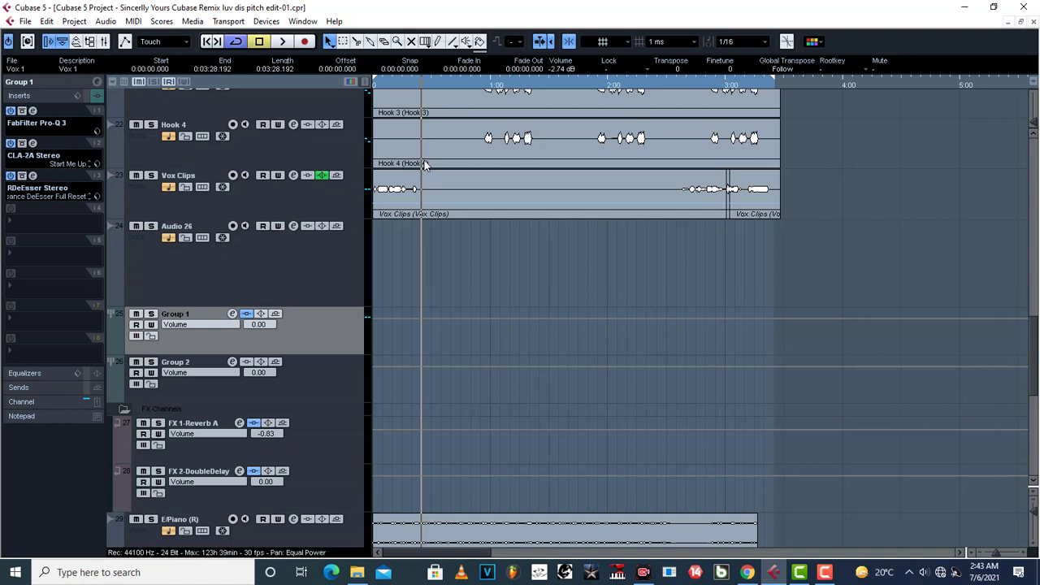
{"action": "left_click", "coordinate": [33, 176]}
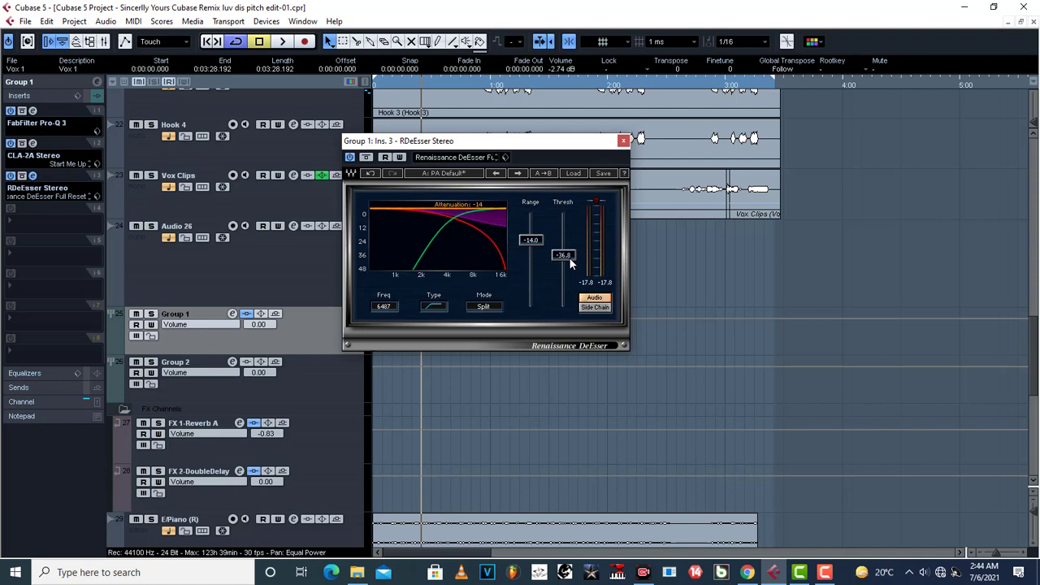
{"action": "left_click", "coordinate": [623, 142]}
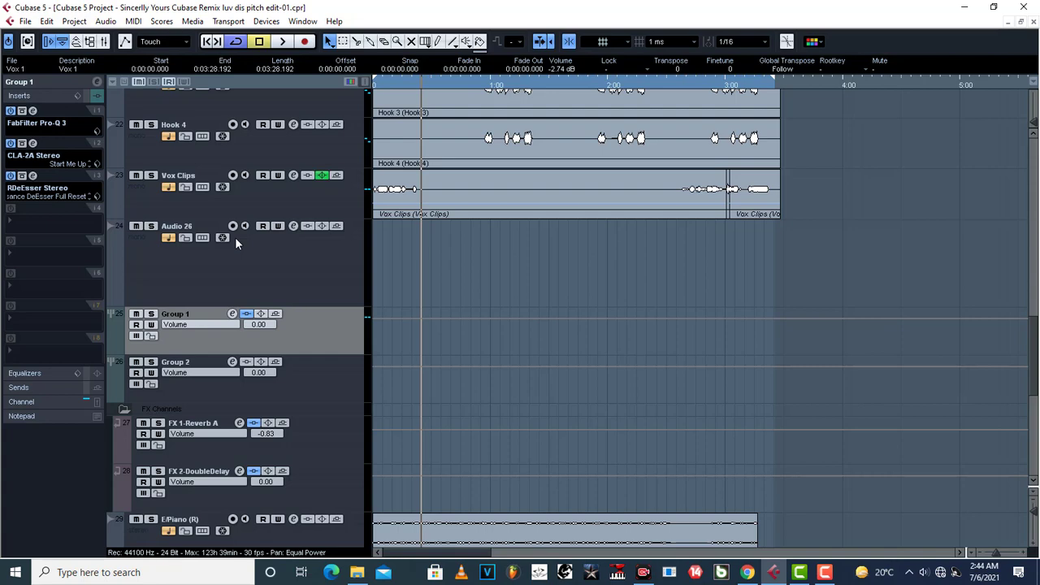
Load the Maximizer plug-in from the Dynamics category into the fourth insert slot of Group 1.
{"action": "left_click", "coordinate": [27, 226]}
{"action": "mouse_move", "coordinate": [63, 205]}
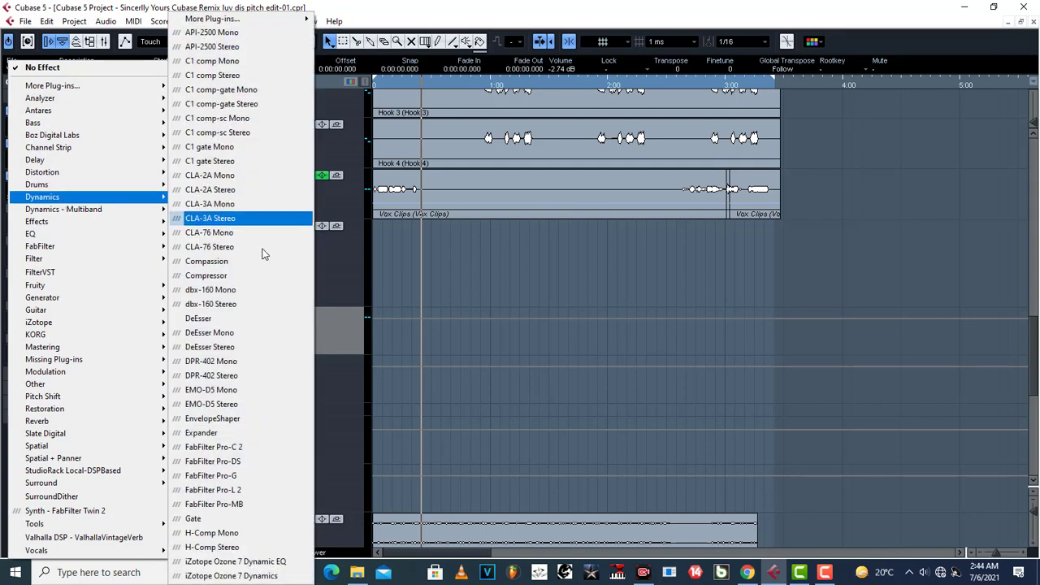
{"action": "mouse_move", "coordinate": [258, 21]}
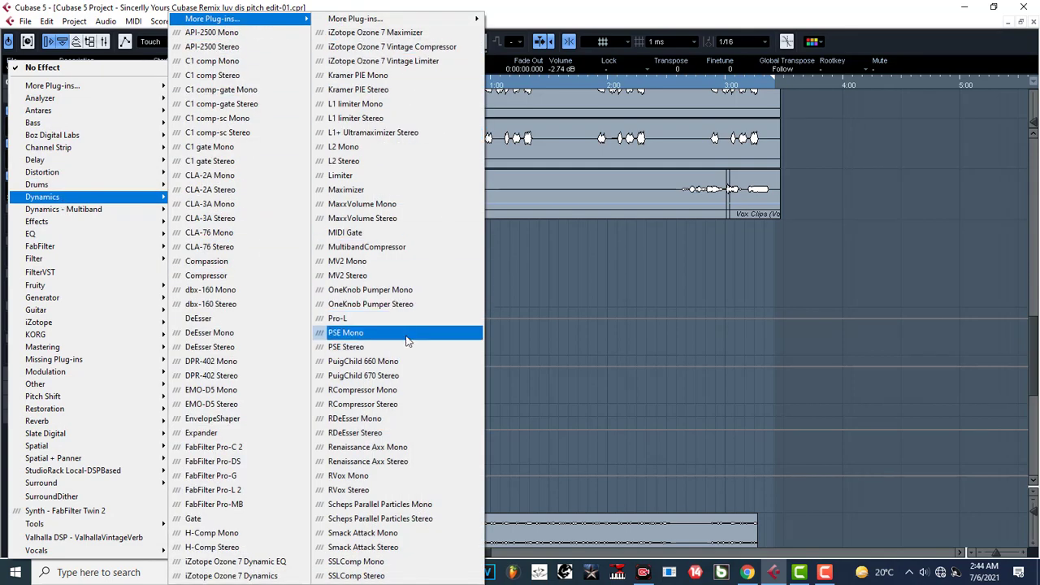
{"action": "left_click", "coordinate": [489, 324]}
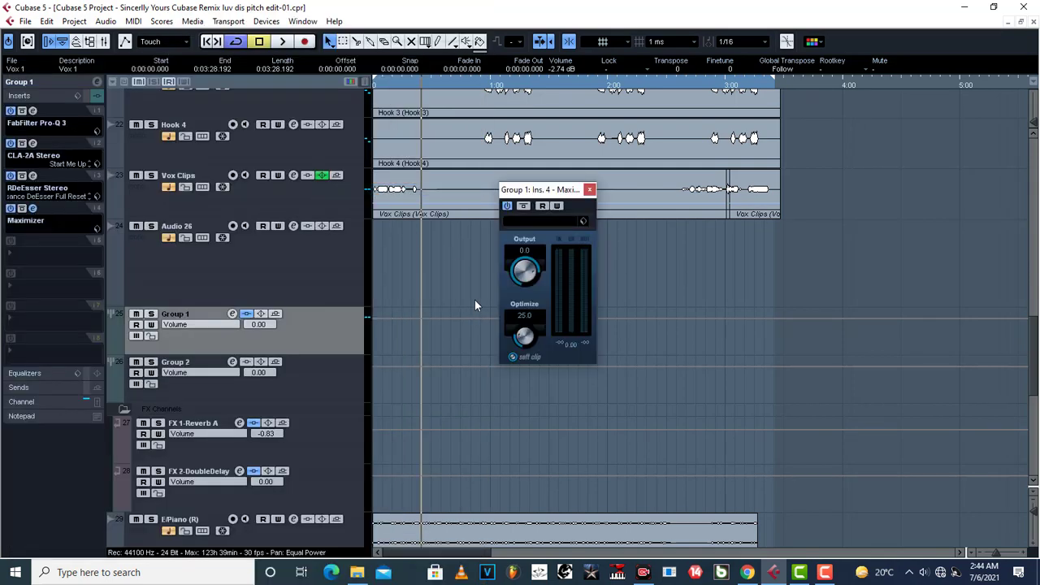
Compare the vocal with the Maximizer switched off and on during playback, and set its output to -5.0.
{"action": "left_click", "coordinate": [507, 206]}
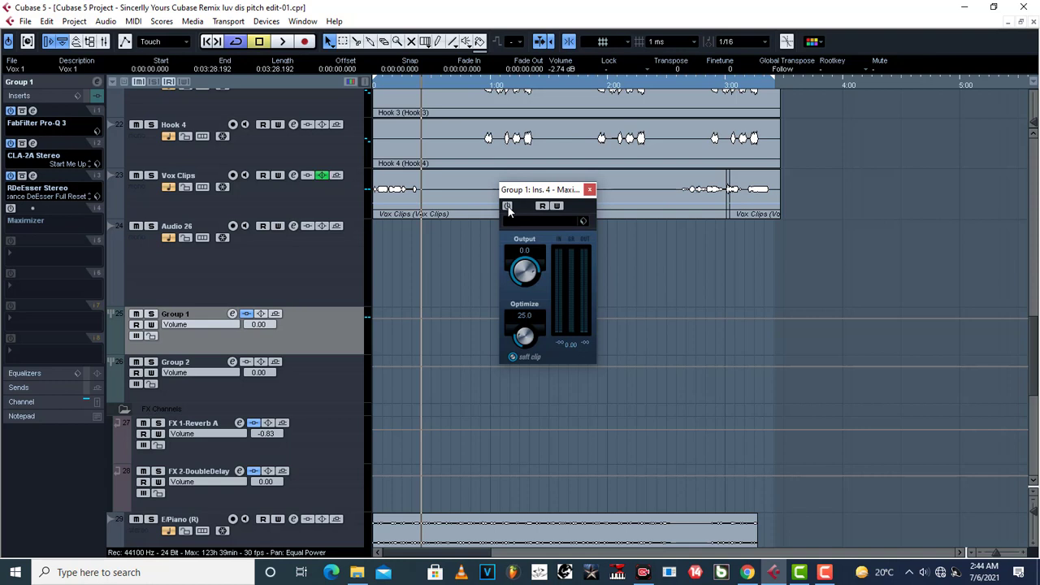
{"action": "key", "text": "space"}
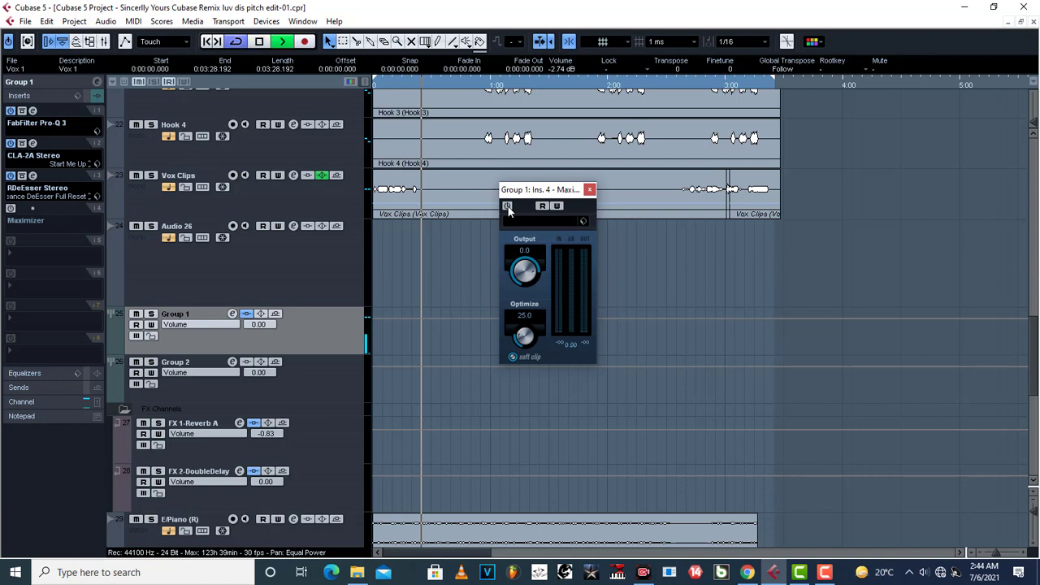
{"action": "left_click", "coordinate": [507, 208]}
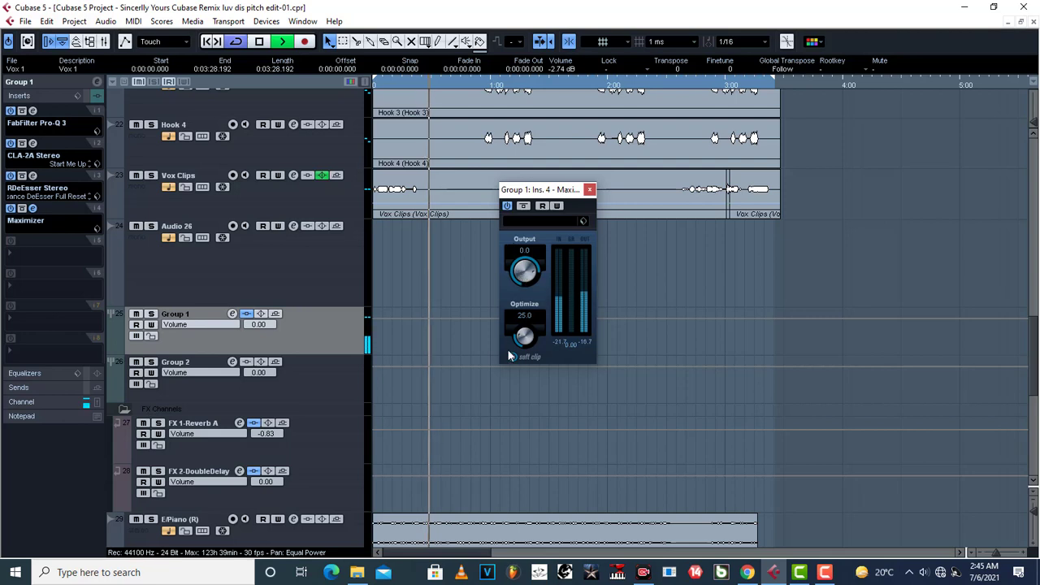
{"action": "mouse_move", "coordinate": [522, 274]}
{"action": "left_mouse_down"}
{"action": "mouse_move", "coordinate": [511, 296]}
{"action": "mouse_move", "coordinate": [507, 278]}
{"action": "mouse_move", "coordinate": [520, 275]}
{"action": "left_mouse_up"}
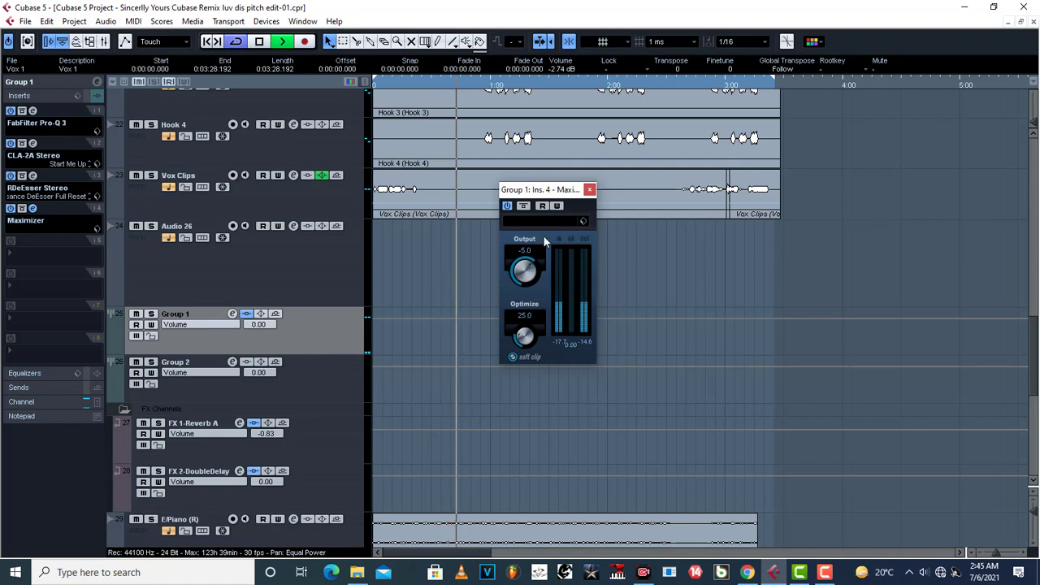
Stop playback, set the Maximizer's Optimize to 26.0 and close the plug-in, and replay the vocal through Group 1.
{"action": "key", "text": "space"}
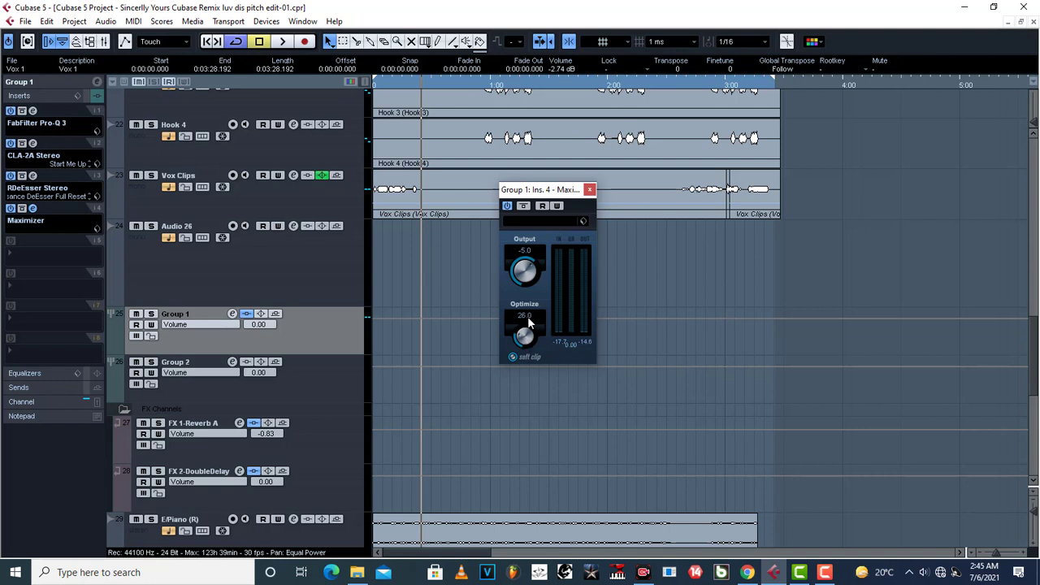
{"action": "left_click", "coordinate": [590, 190]}
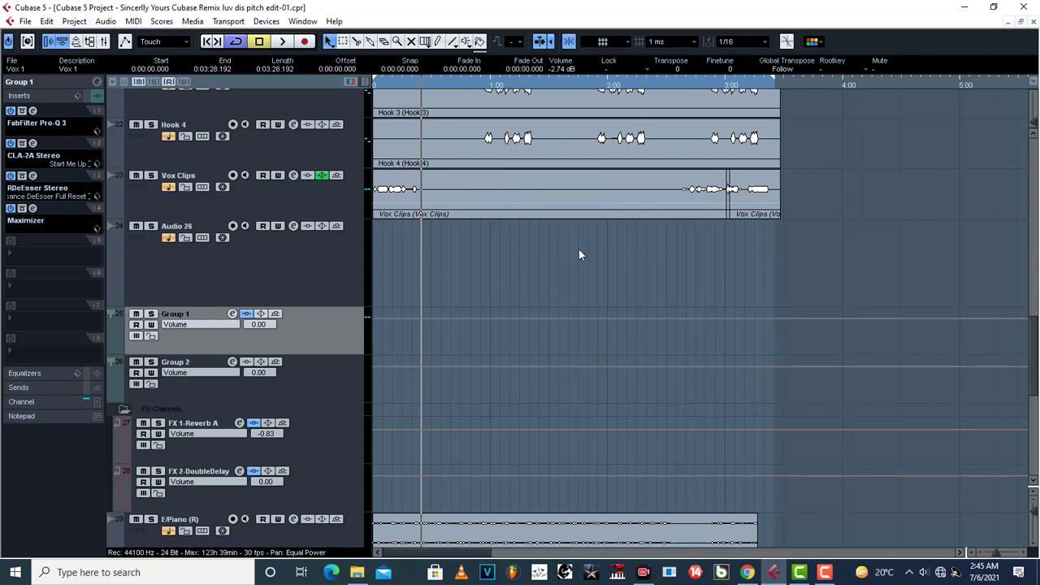
{"action": "key", "text": "space"}
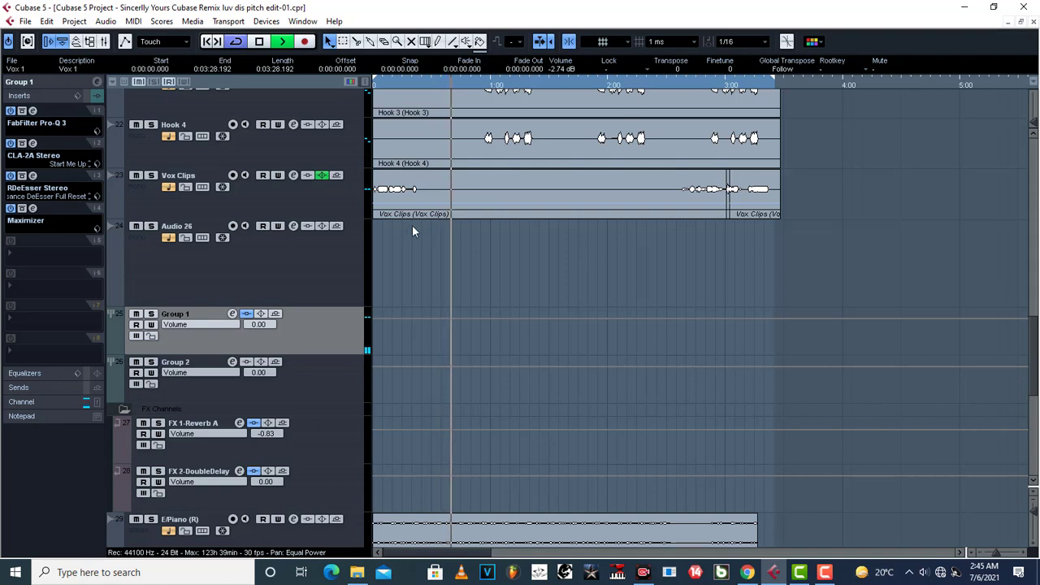
{"action": "key", "text": "space"}
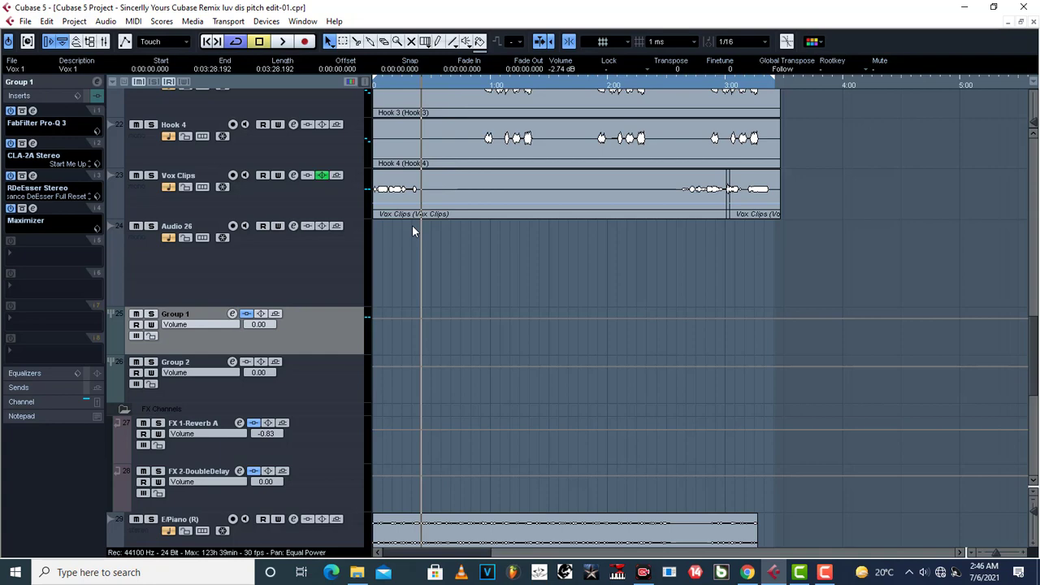
Load the DeNoiser from the Restoration category into Group 1's eighth insert slot with the Medium preset, and audition the vocal.
{"action": "left_click", "coordinate": [27, 350]}
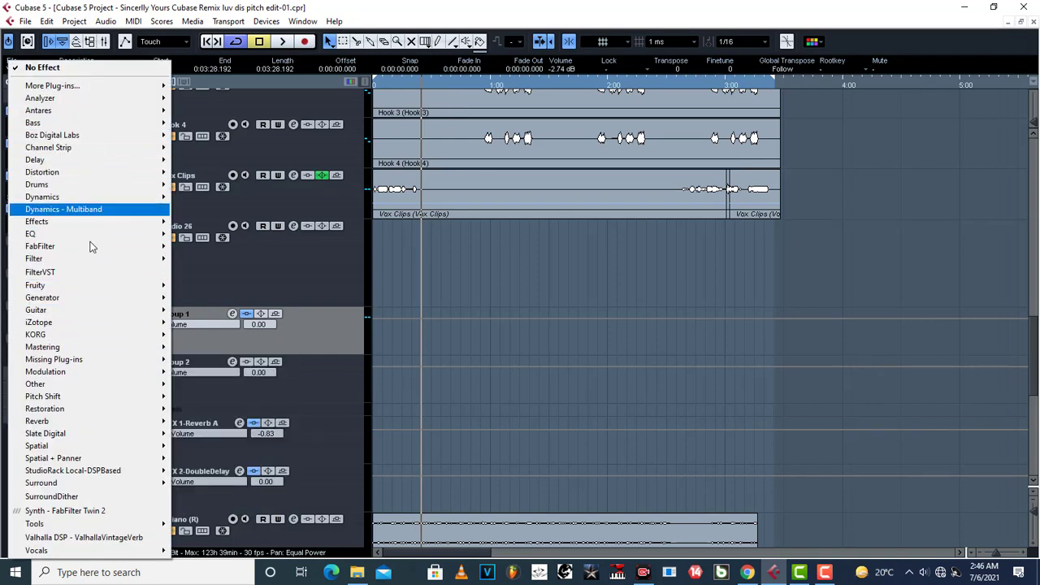
{"action": "mouse_move", "coordinate": [100, 411]}
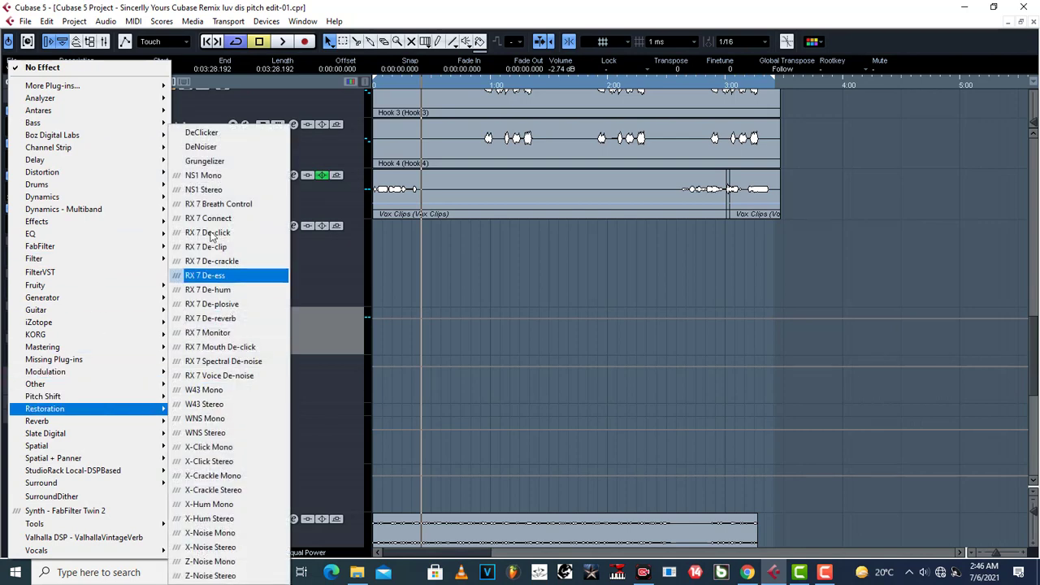
{"action": "left_click", "coordinate": [201, 146]}
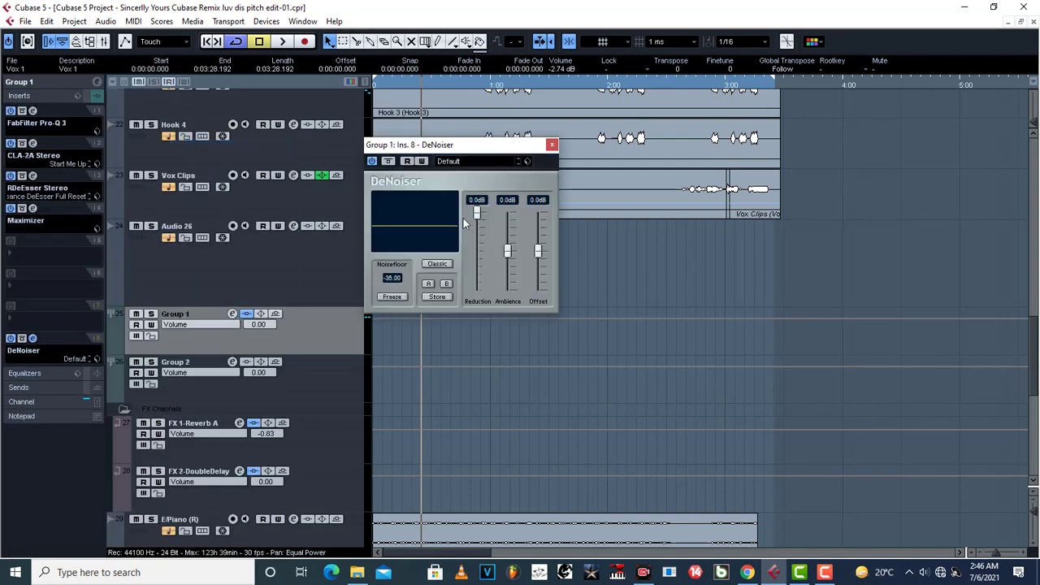
{"action": "left_click", "coordinate": [473, 162]}
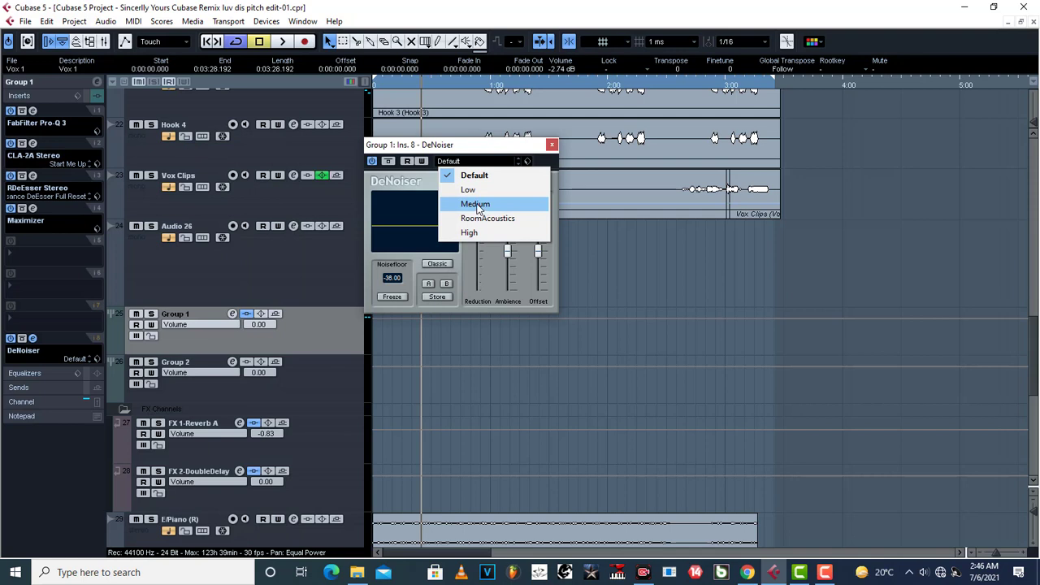
{"action": "left_click", "coordinate": [476, 204]}
{"action": "left_click", "coordinate": [551, 145]}
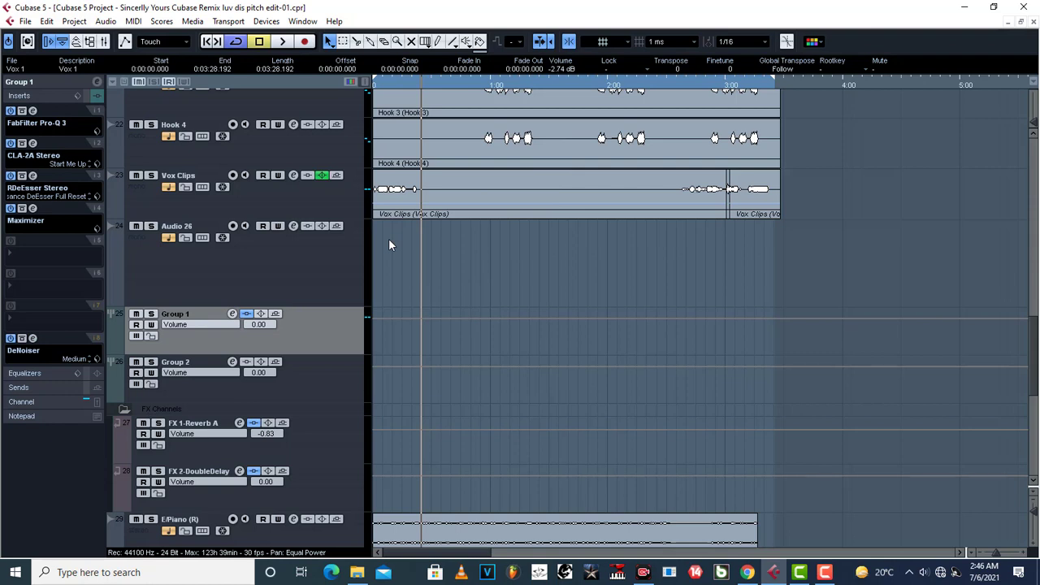
{"action": "key", "text": "space"}
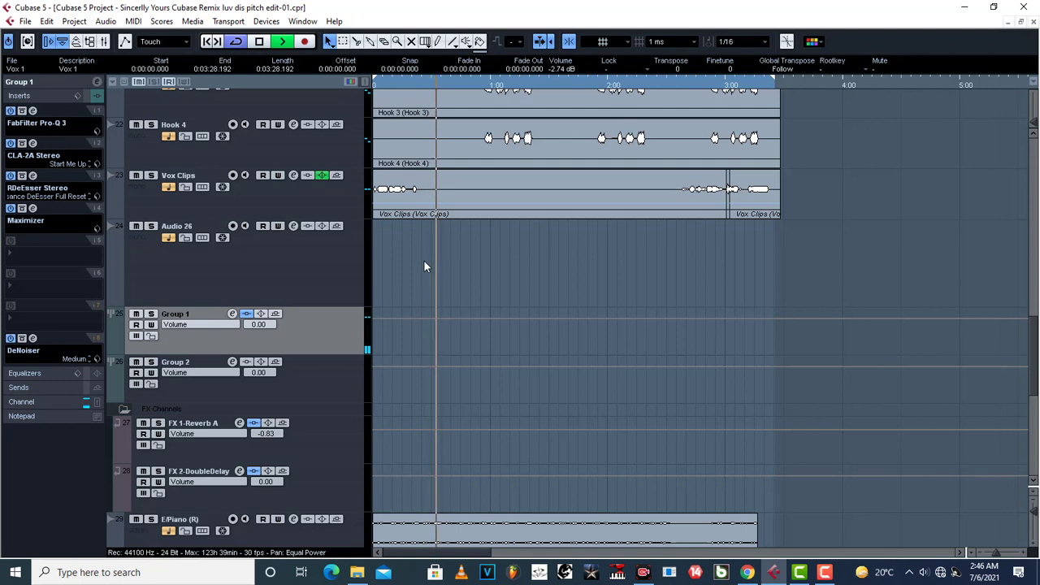
{"action": "key", "text": "space"}
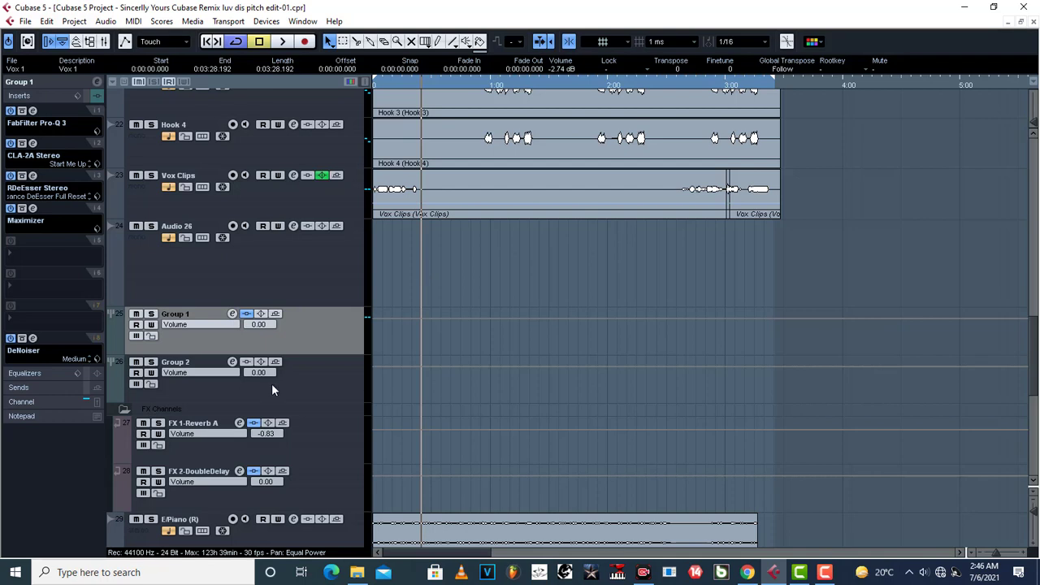
Replace the DoubleDelay insert on the FX 2-DoubleDelay channel with the H-Delay Stereo plug-in.
{"action": "scroll", "coordinate": [272, 383], "scroll_direction": "down", "scroll_amount": 3}
{"action": "left_click", "coordinate": [308, 390]}
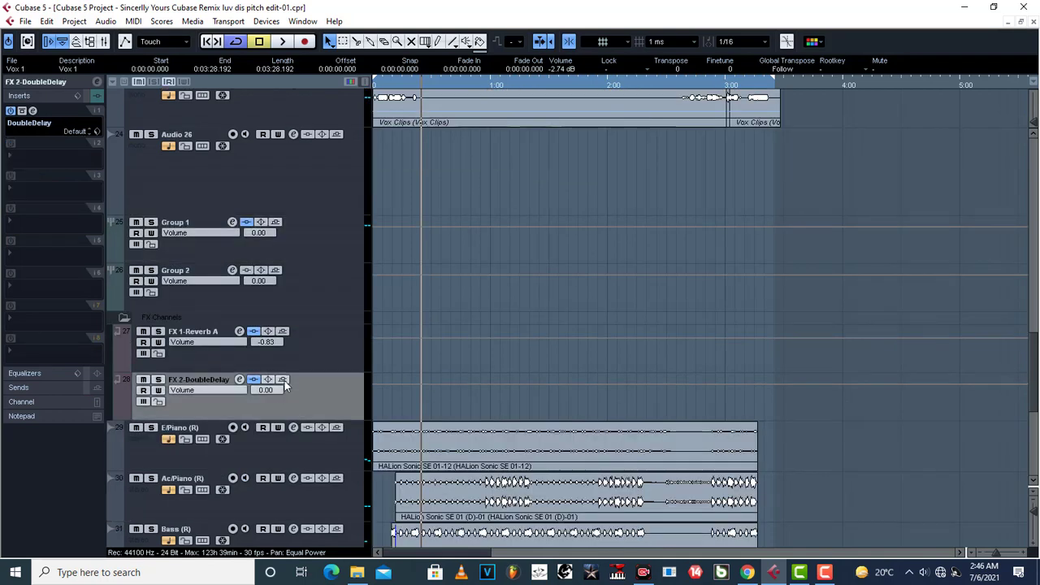
{"action": "left_click", "coordinate": [18, 126]}
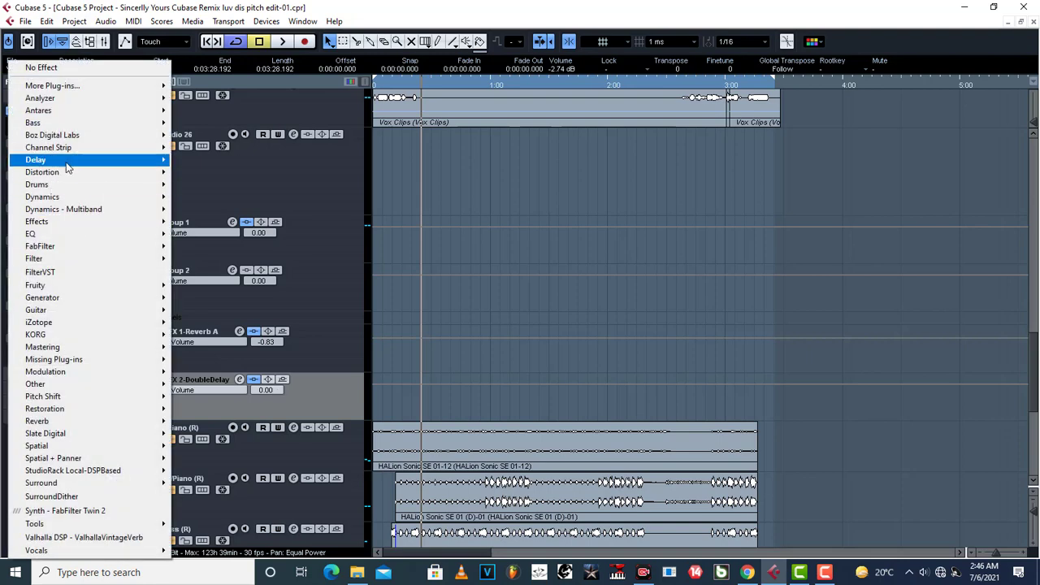
{"action": "mouse_move", "coordinate": [65, 163]}
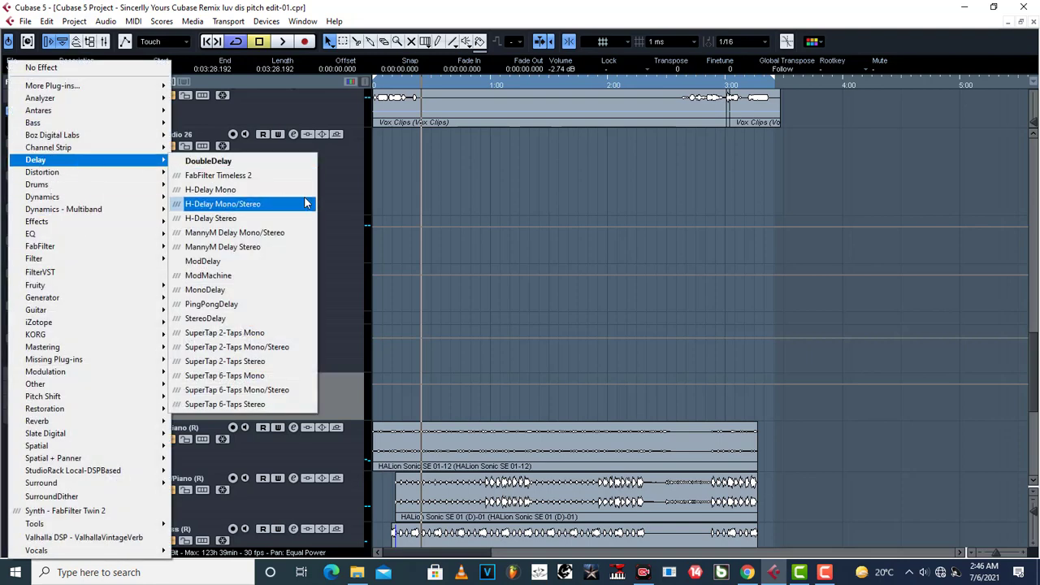
{"action": "left_click", "coordinate": [265, 219]}
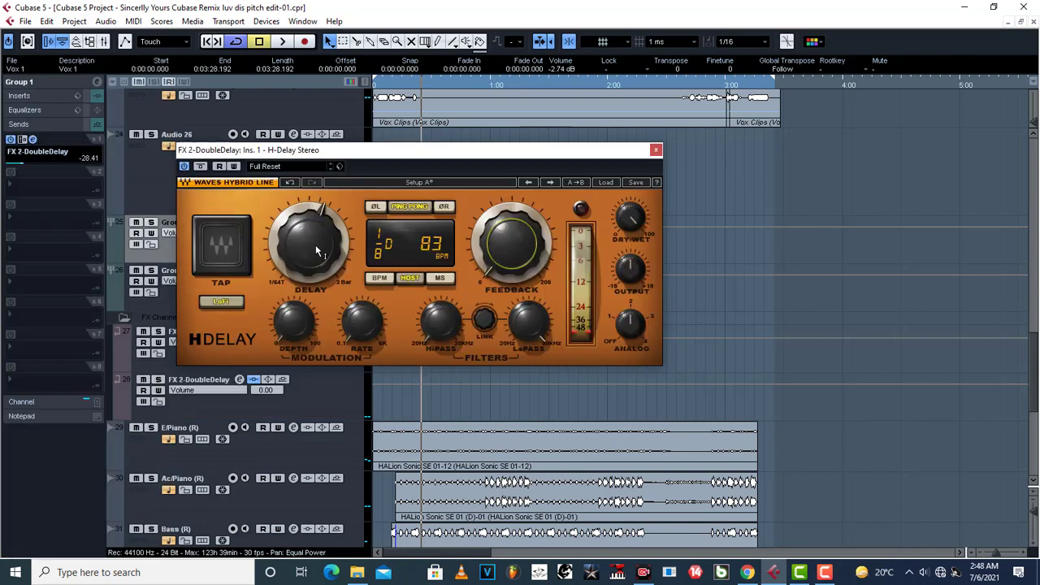
Set the H-Delay time to 1/4, and lower Group 1's send to FX 2-DoubleDelay to -22.15 during playback.
{"action": "scroll", "coordinate": [315, 246], "scroll_direction": "up", "scroll_amount": 3}
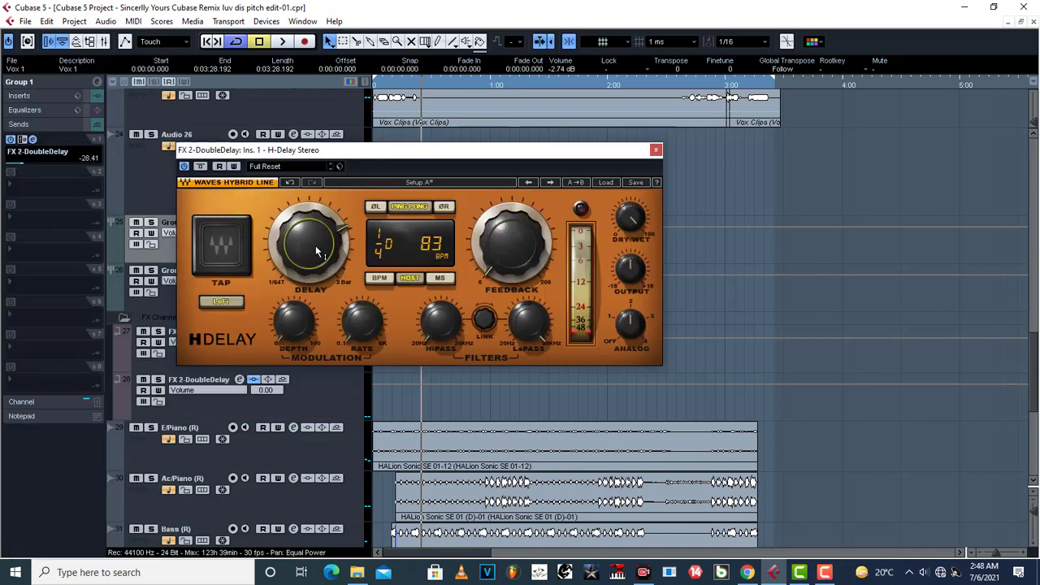
{"action": "scroll", "coordinate": [315, 246], "scroll_direction": "down", "scroll_amount": 1}
{"action": "key", "text": "space"}
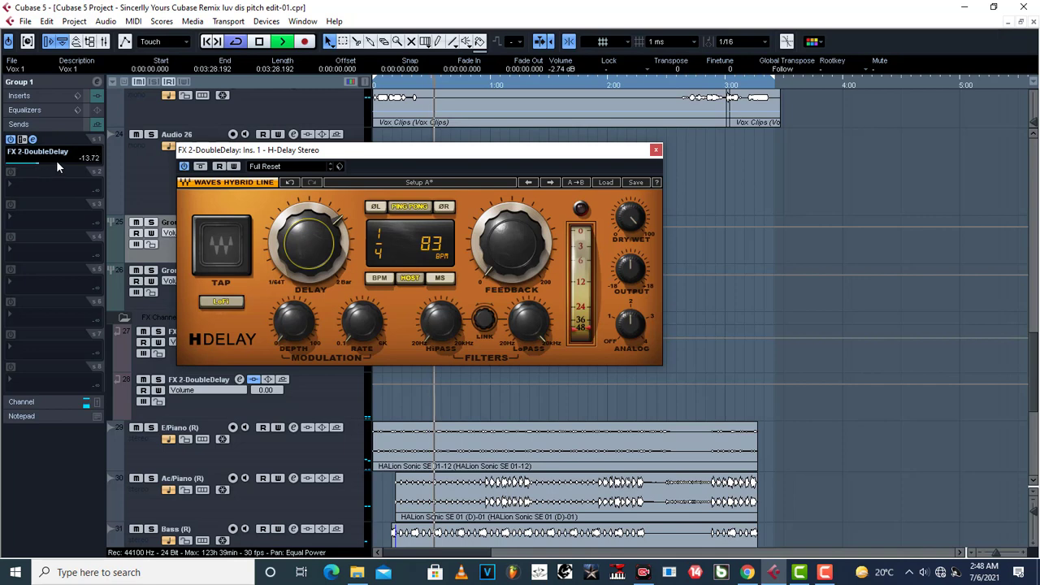
{"action": "left_click_drag", "start_coordinate": [58, 160], "coordinate": [27, 161]}
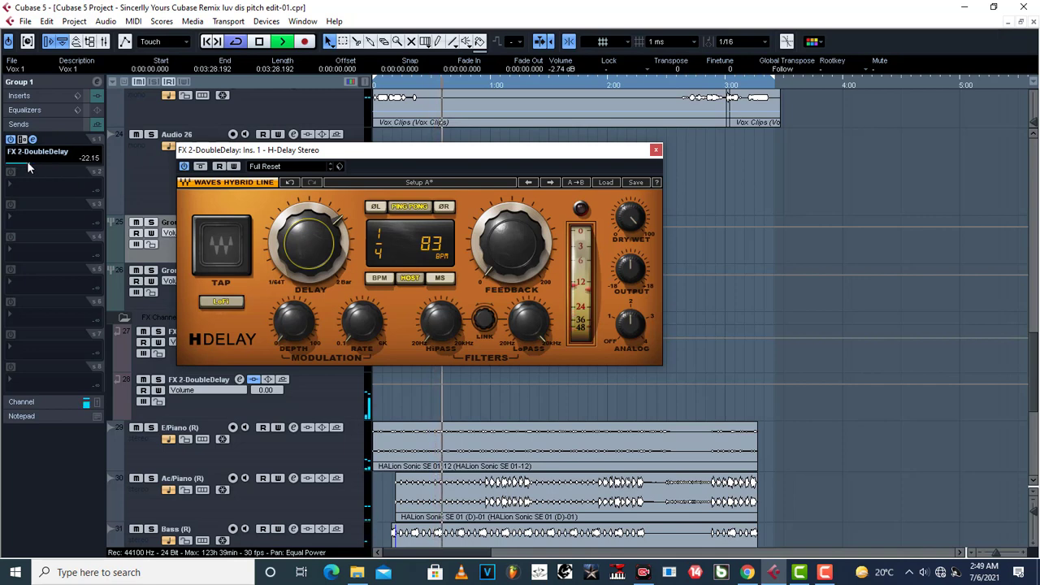
{"action": "key", "text": "space"}
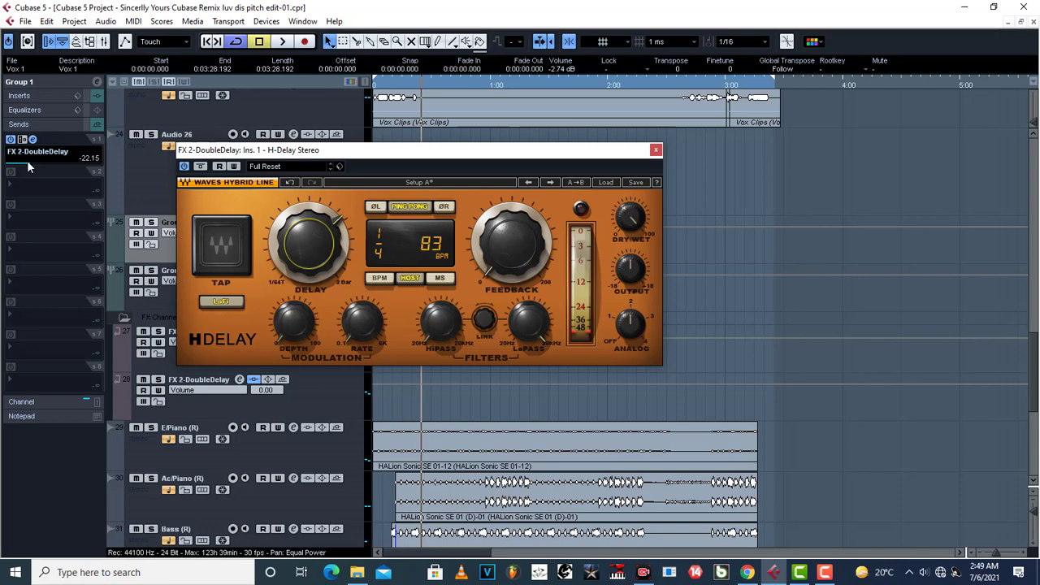
{"action": "left_click", "coordinate": [655, 152]}
Play the mix to check the delayed vocals, toggling solo on the Vox 1 track, and stop playback.
{"action": "key", "text": "space"}
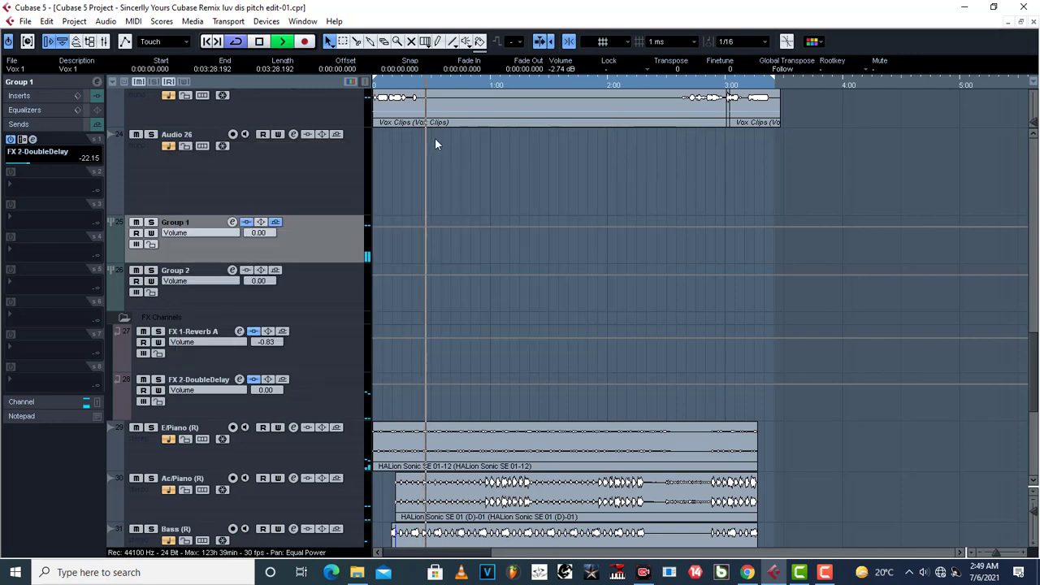
{"action": "scroll", "coordinate": [439, 157], "scroll_direction": "up", "scroll_amount": 5}
{"action": "scroll", "coordinate": [439, 159], "scroll_direction": "up", "scroll_amount": 3}
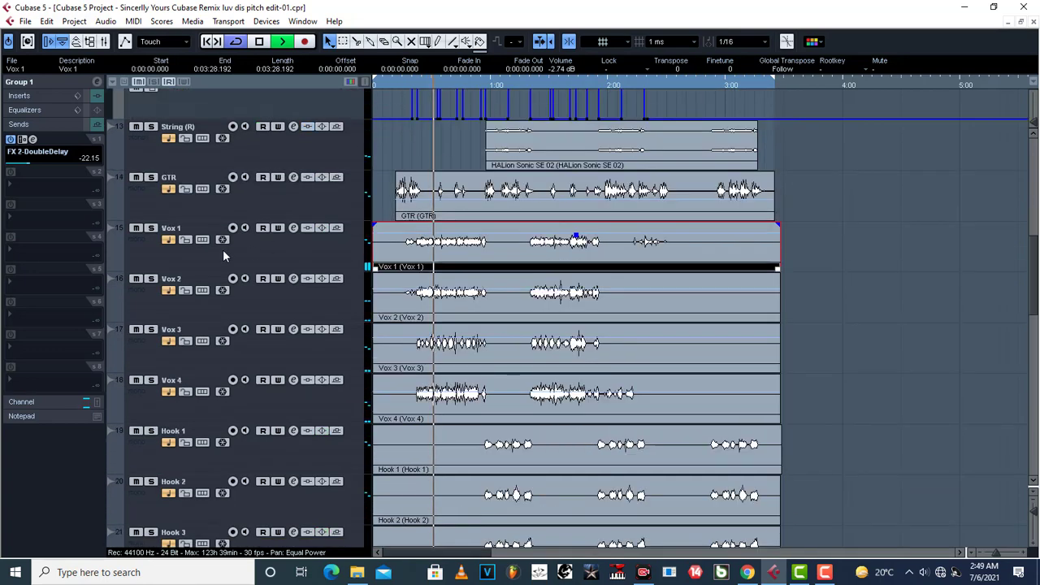
{"action": "left_click", "coordinate": [151, 228]}
{"action": "left_click", "coordinate": [151, 228]}
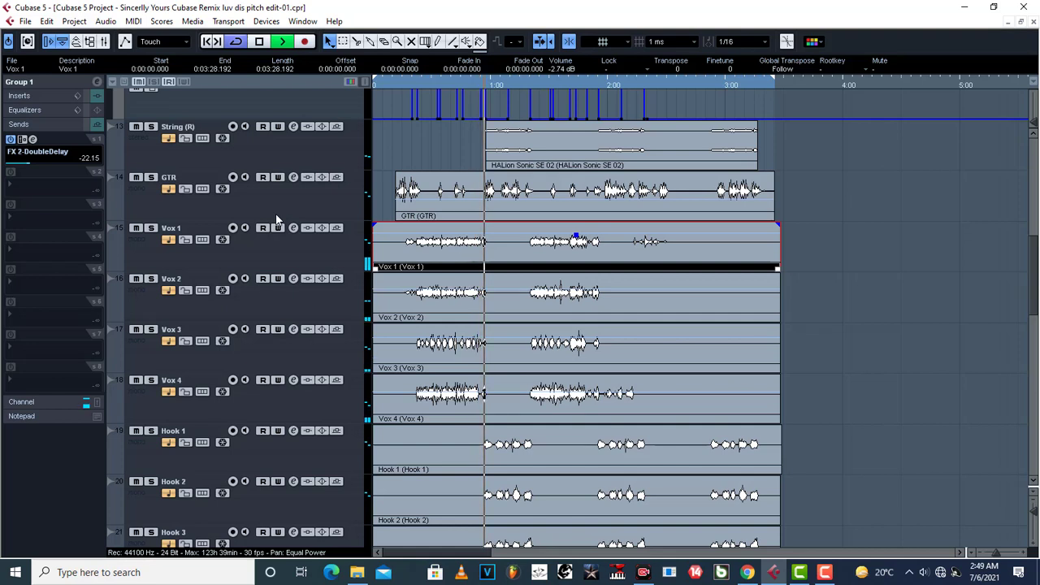
{"action": "key", "text": "space"}
Route the outputs of the Hook 1 and Hook 2 tracks to Group 2.
{"action": "scroll", "coordinate": [506, 285], "scroll_direction": "down", "scroll_amount": 3}
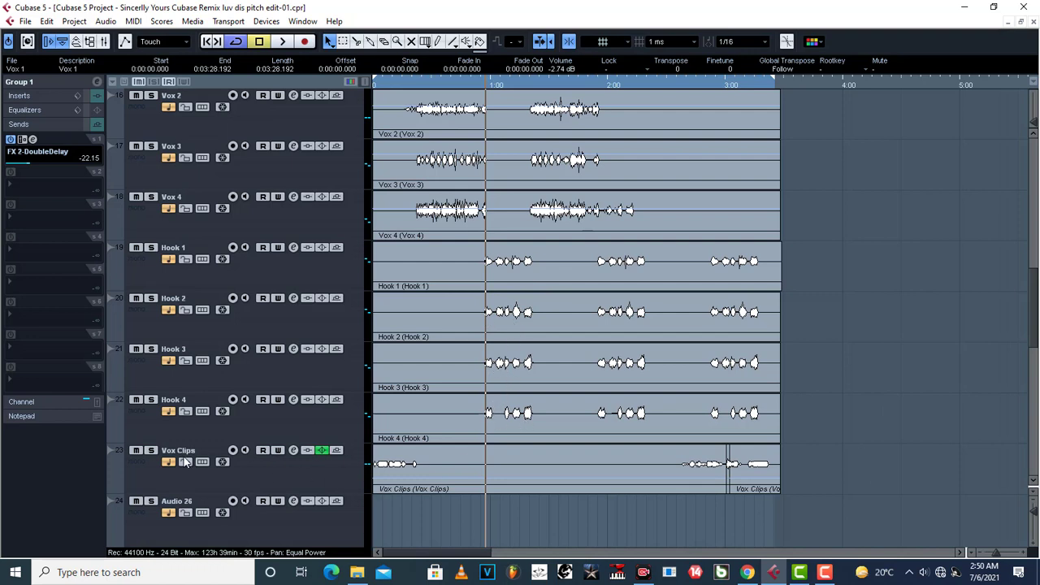
{"action": "left_click", "coordinate": [329, 271]}
{"action": "left_click", "coordinate": [17, 85]}
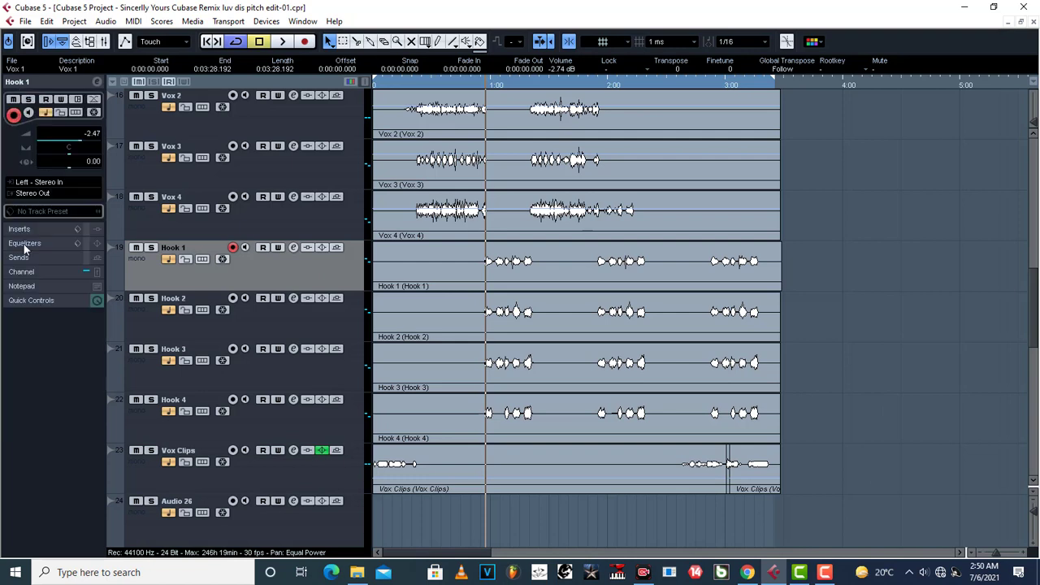
{"action": "left_click", "coordinate": [31, 195]}
{"action": "mouse_move", "coordinate": [76, 273]}
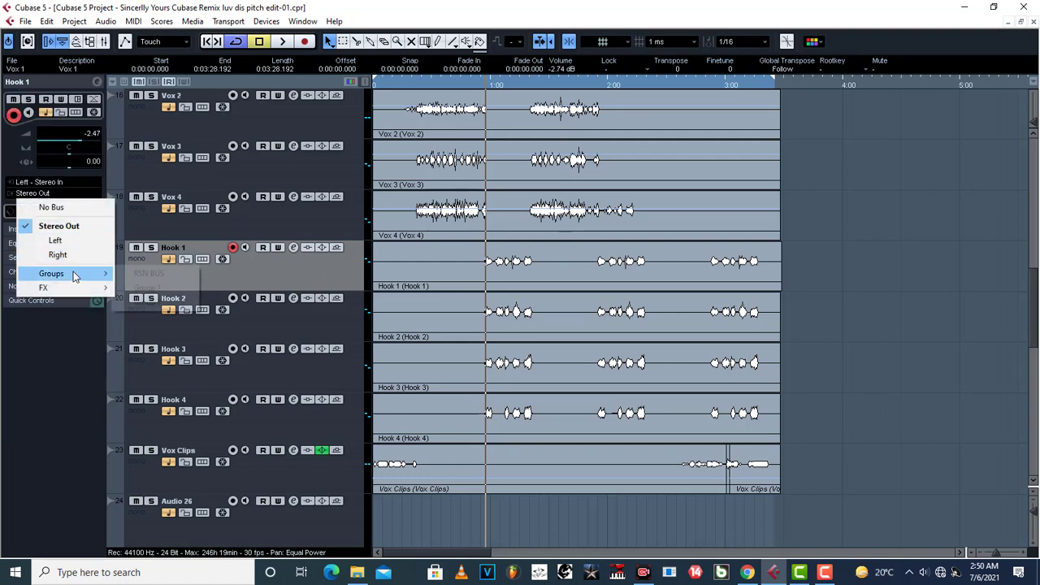
{"action": "left_click", "coordinate": [162, 303]}
{"action": "left_click", "coordinate": [162, 312]}
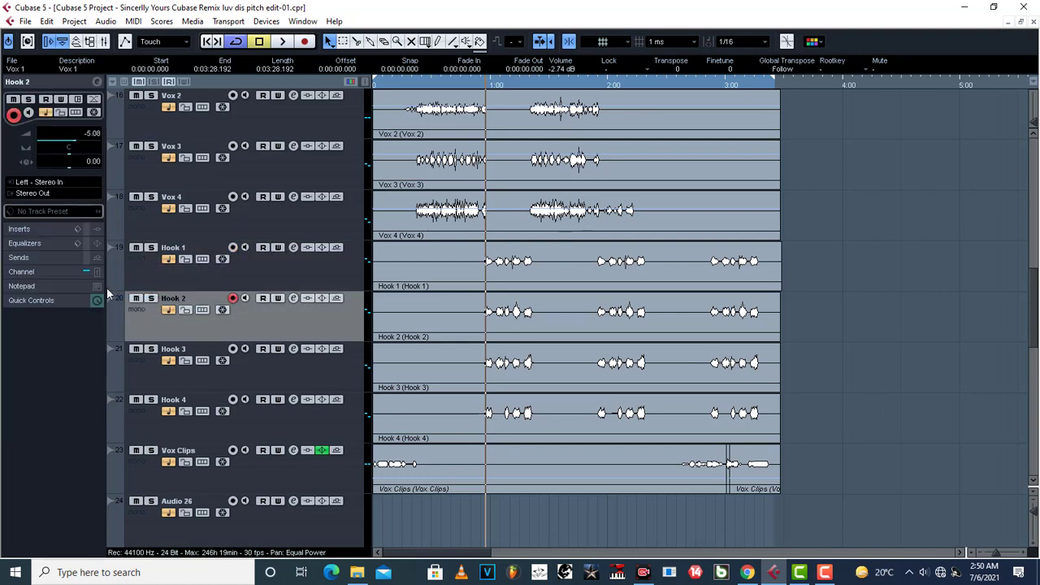
{"action": "left_click", "coordinate": [36, 194]}
{"action": "mouse_move", "coordinate": [89, 274]}
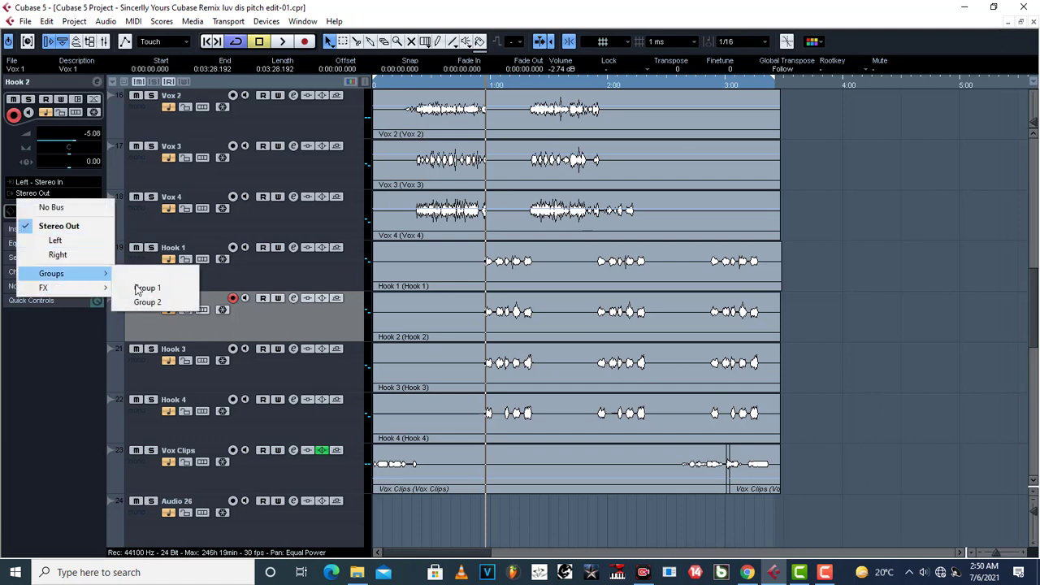
{"action": "left_click", "coordinate": [146, 298]}
Route the outputs of the Hook 3 and Hook 4 tracks to Group 2.
{"action": "left_click", "coordinate": [153, 361]}
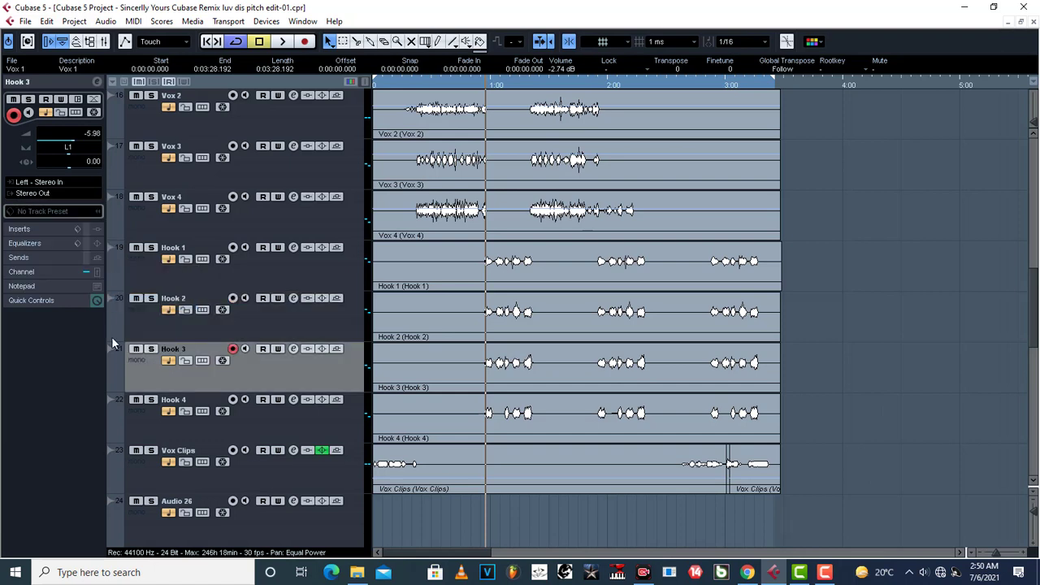
{"action": "left_click", "coordinate": [32, 193]}
{"action": "mouse_move", "coordinate": [89, 273]}
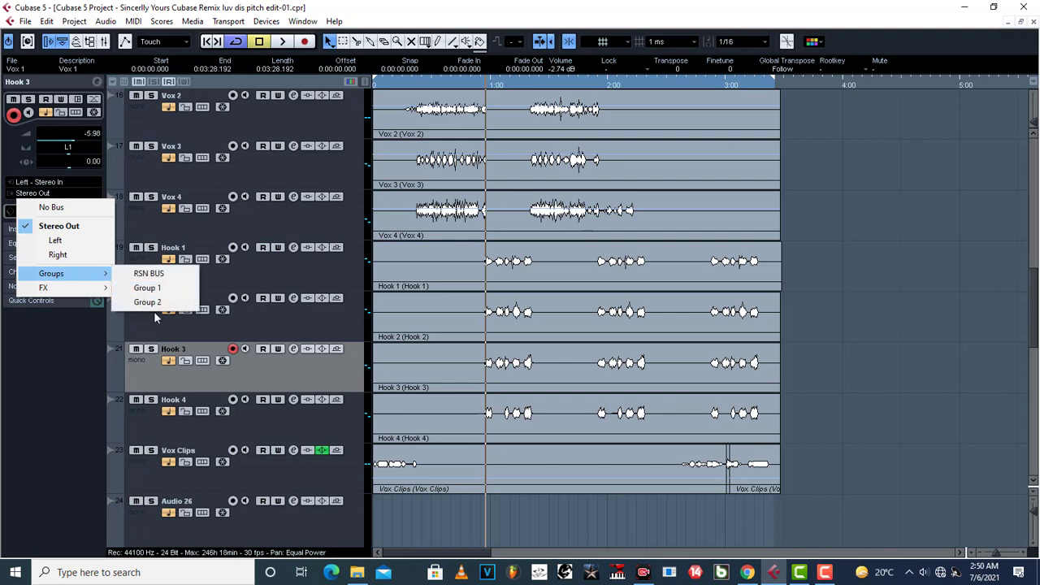
{"action": "left_click", "coordinate": [146, 301]}
{"action": "left_click", "coordinate": [151, 422]}
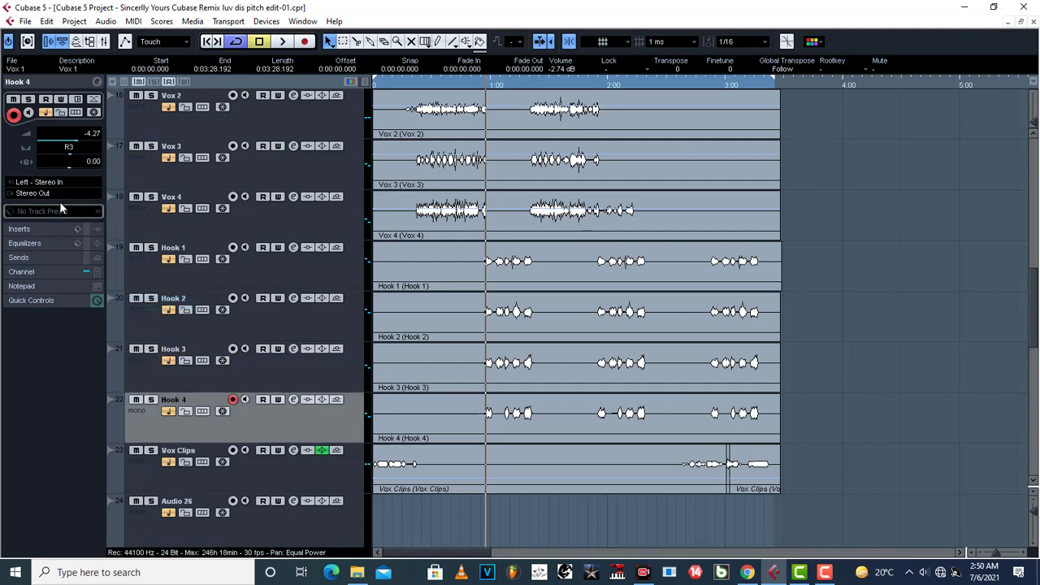
{"action": "left_click", "coordinate": [41, 193]}
{"action": "mouse_move", "coordinate": [81, 274]}
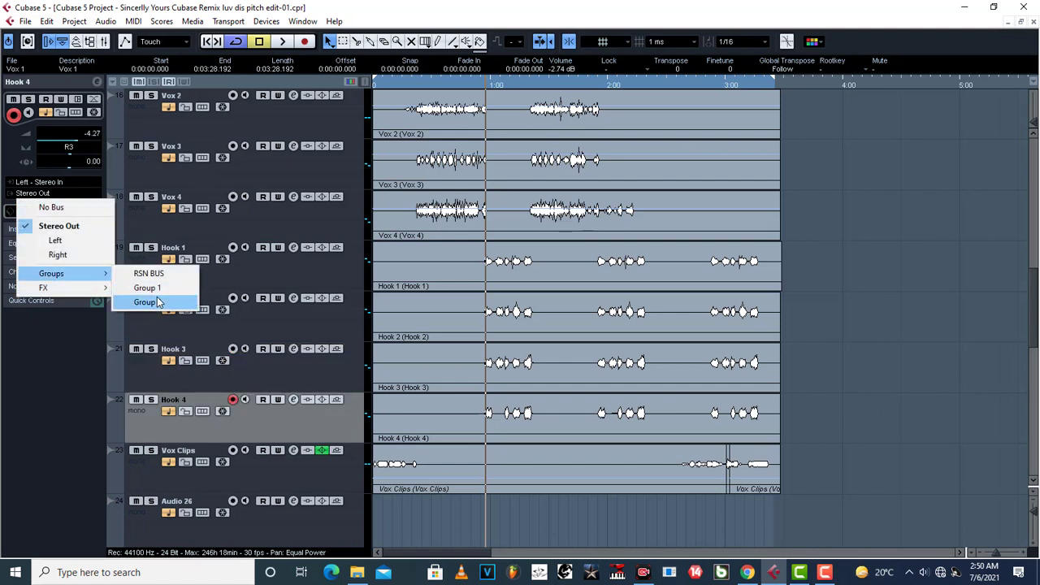
{"action": "left_click", "coordinate": [147, 302]}
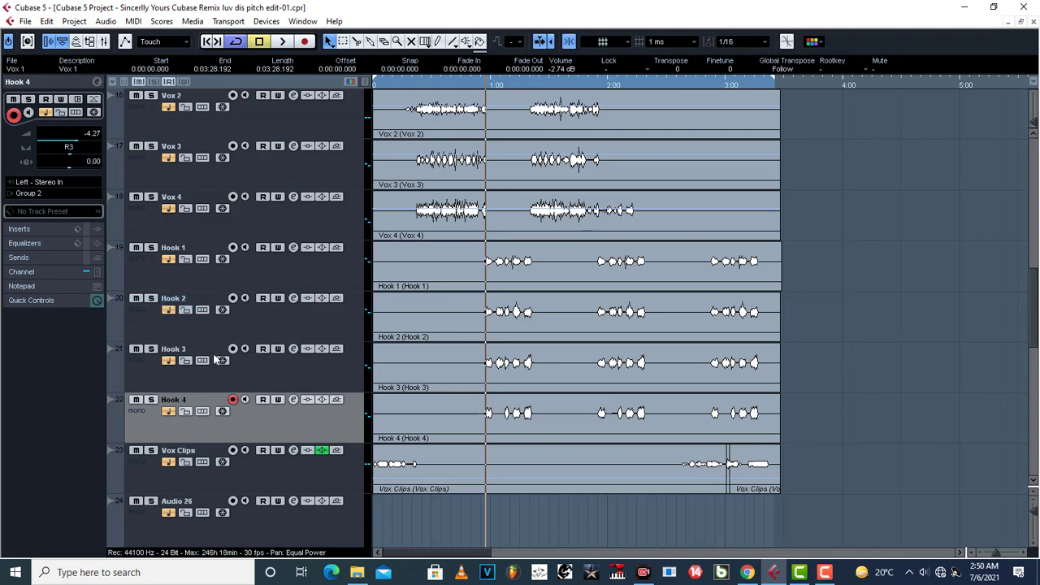
Save Group 1's insert effects chain as a preset named lenni.
{"action": "scroll", "coordinate": [391, 406], "scroll_direction": "down", "scroll_amount": 10}
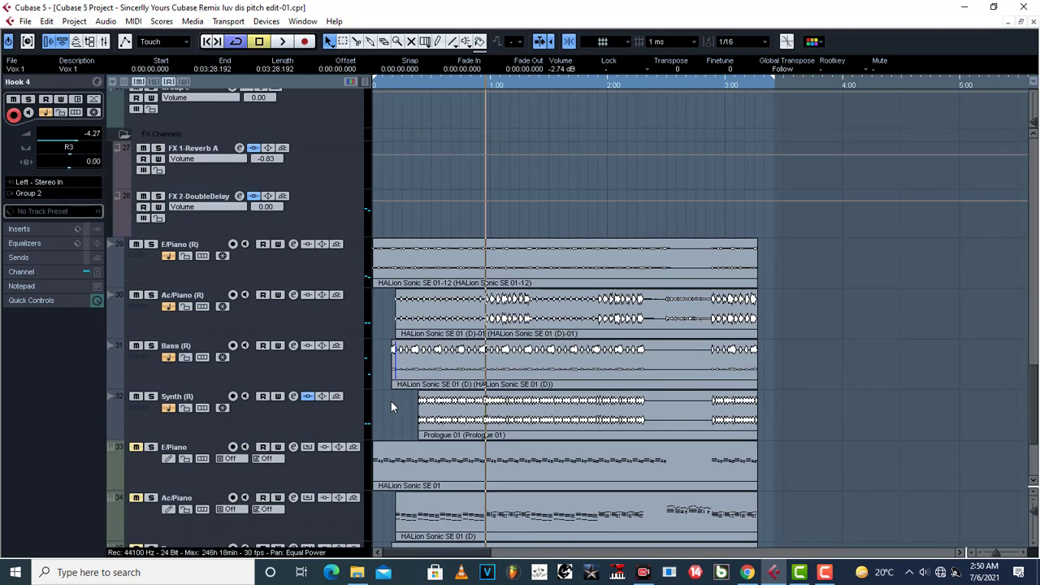
{"action": "scroll", "coordinate": [391, 406], "scroll_direction": "up", "scroll_amount": 5}
{"action": "left_click", "coordinate": [329, 242]}
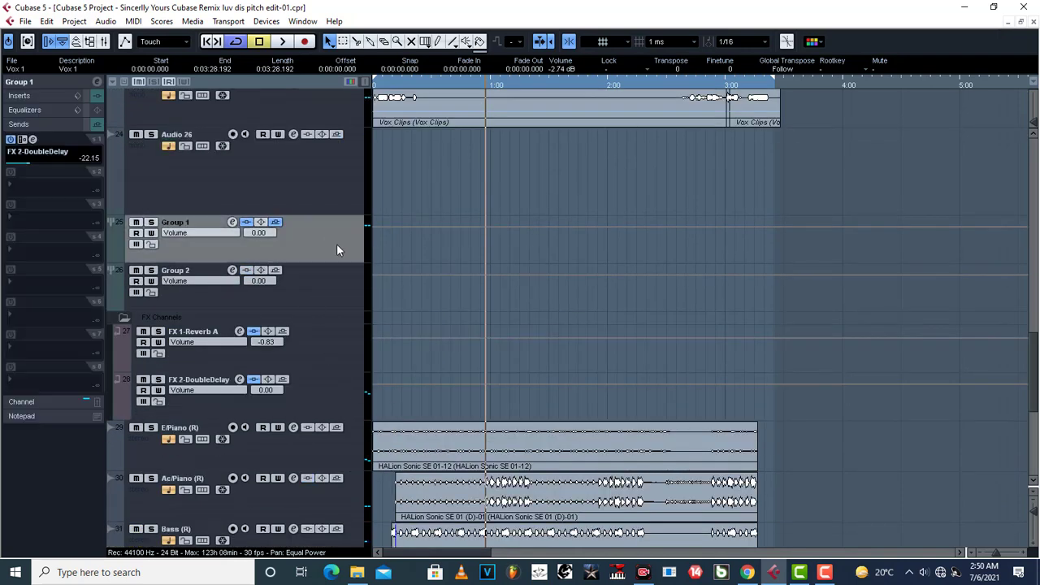
{"action": "left_click", "coordinate": [77, 96]}
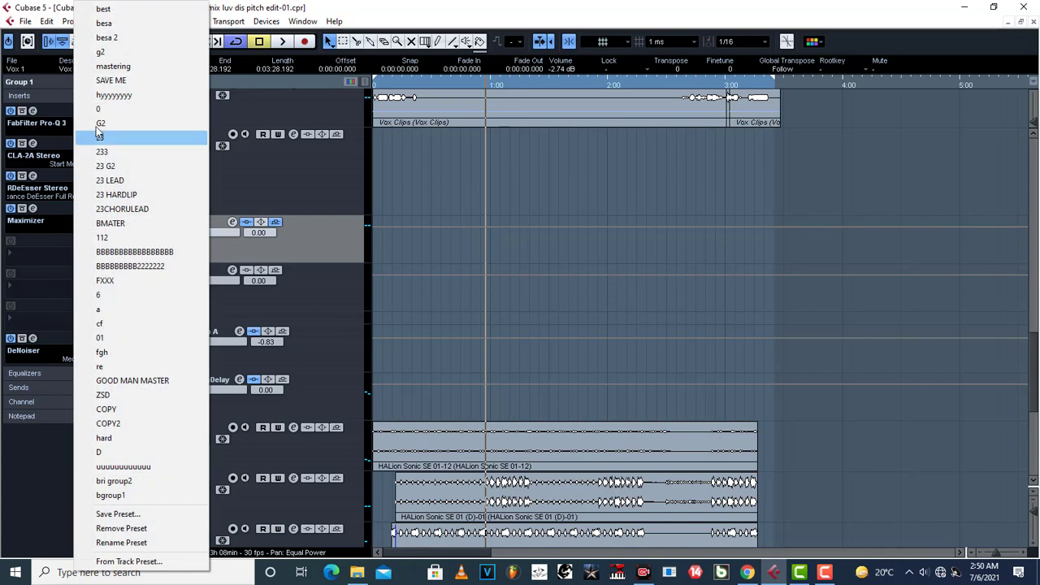
{"action": "left_click", "coordinate": [141, 516]}
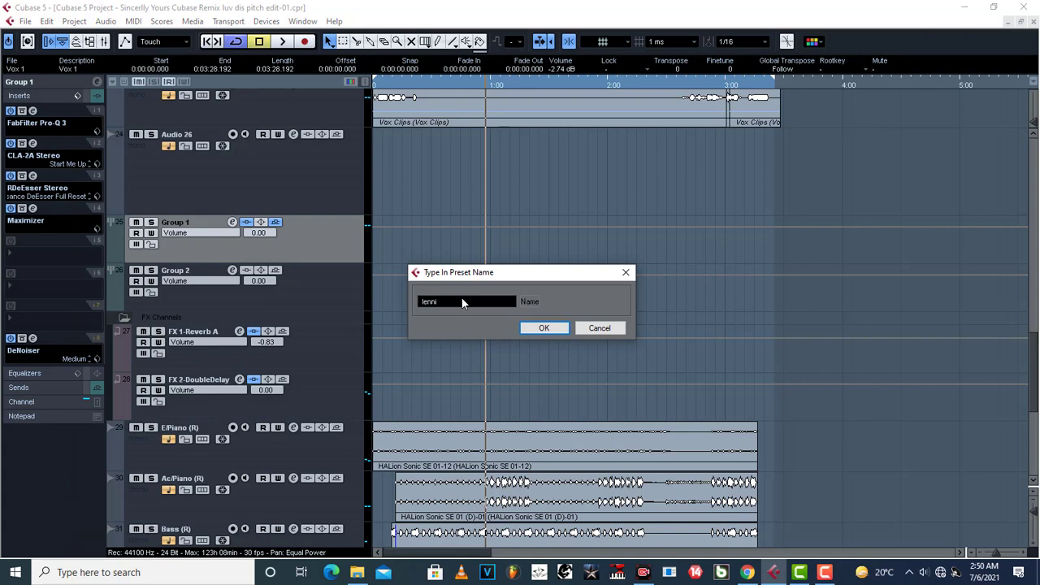
{"action": "left_click", "coordinate": [544, 328]}
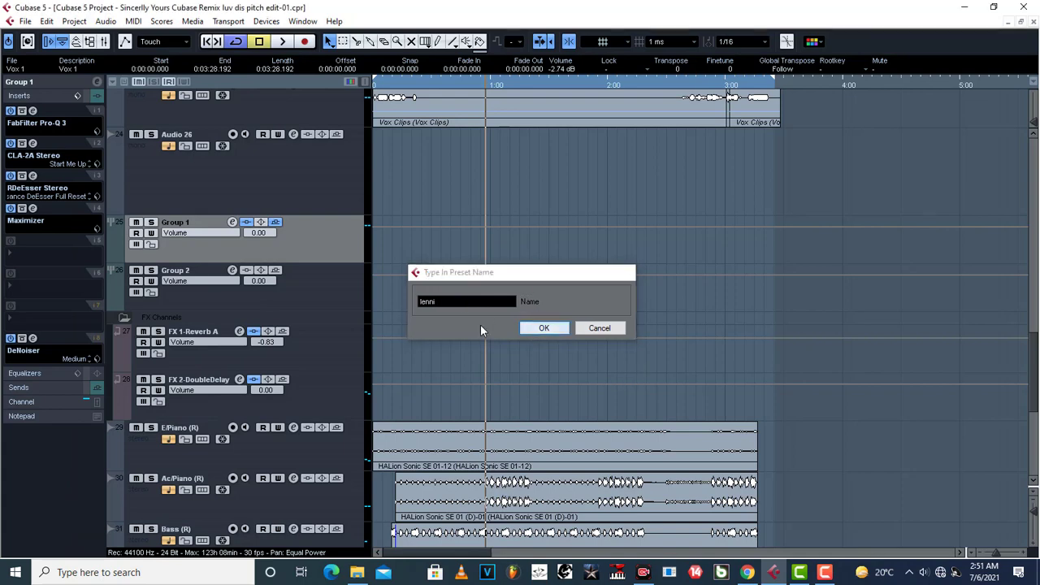
Load the lenni insert preset onto Group 2.
{"action": "left_click", "coordinate": [318, 302]}
{"action": "left_click", "coordinate": [74, 95]}
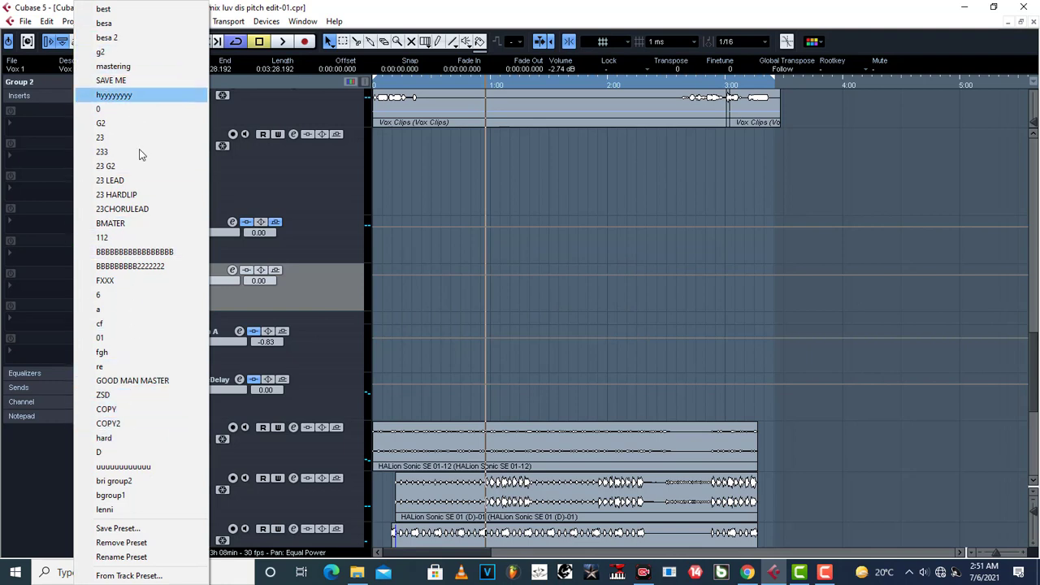
{"action": "left_click", "coordinate": [133, 510]}
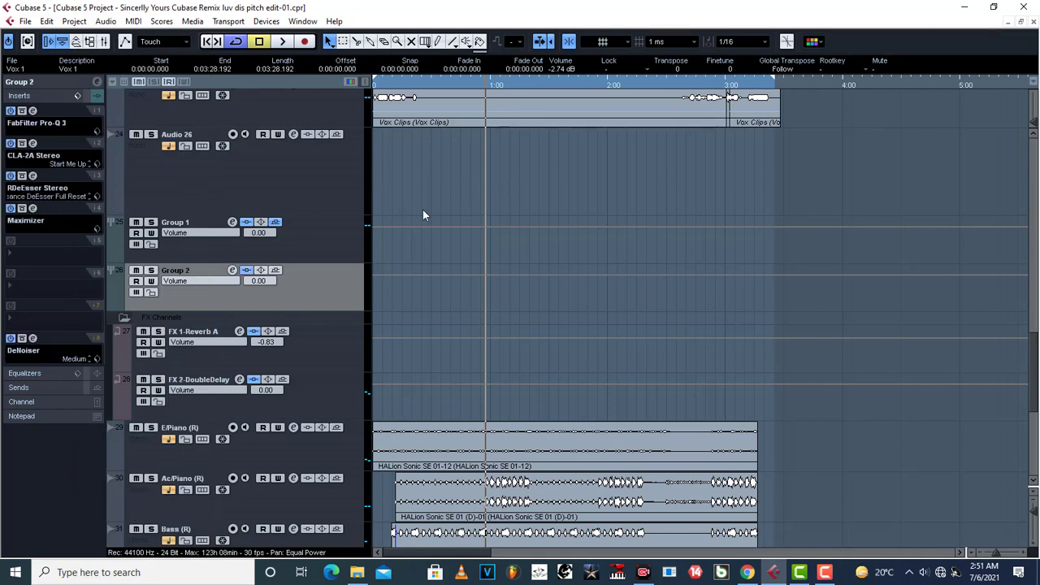
Play the mix from just before the first hook to check the hook vocals through Group 2, and stop playback.
{"action": "scroll", "coordinate": [503, 276], "scroll_direction": "up", "scroll_amount": 5}
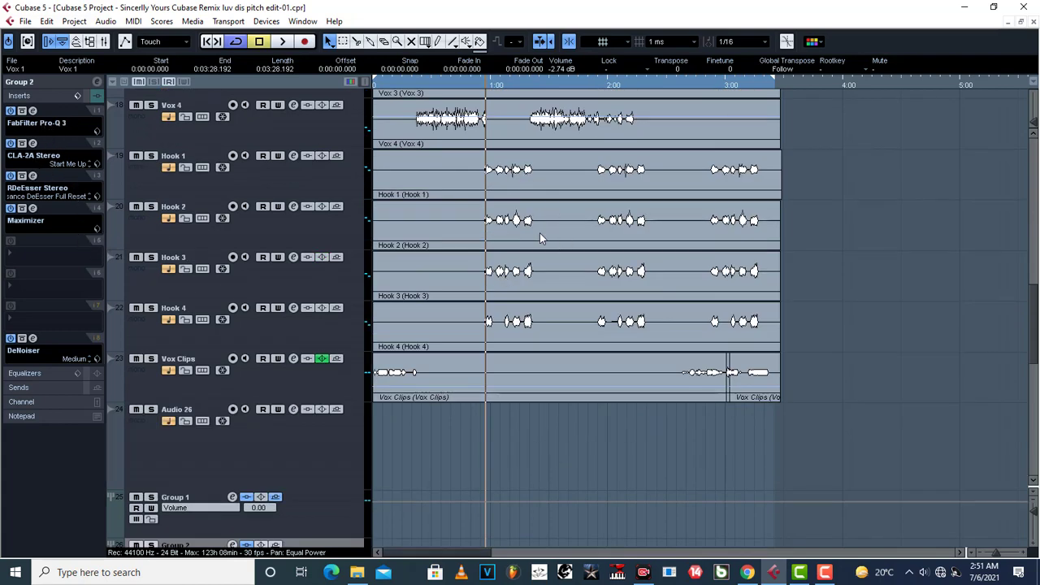
{"action": "scroll", "coordinate": [540, 233], "scroll_direction": "up", "scroll_amount": 4}
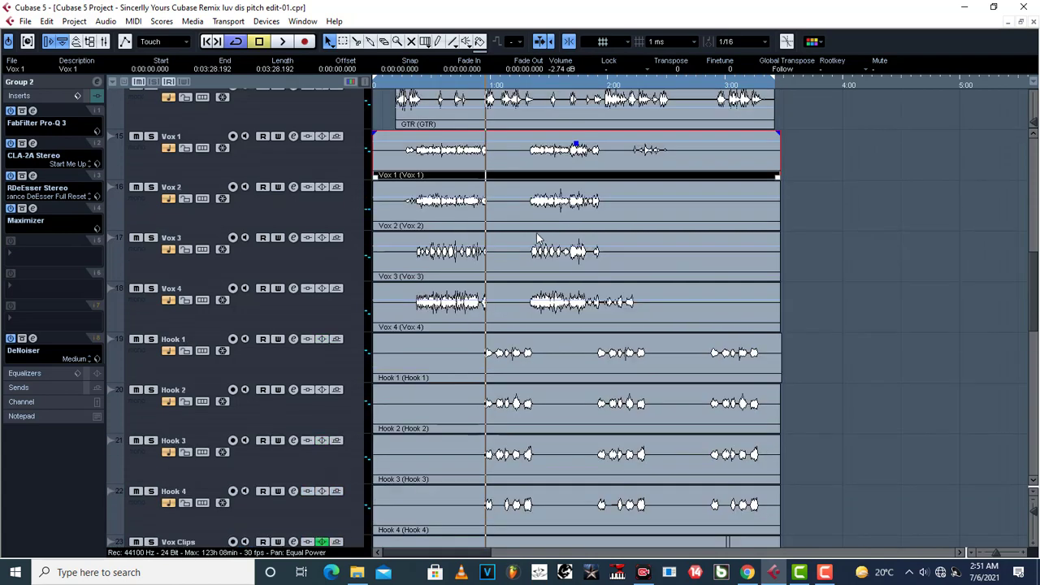
{"action": "left_click", "coordinate": [479, 86]}
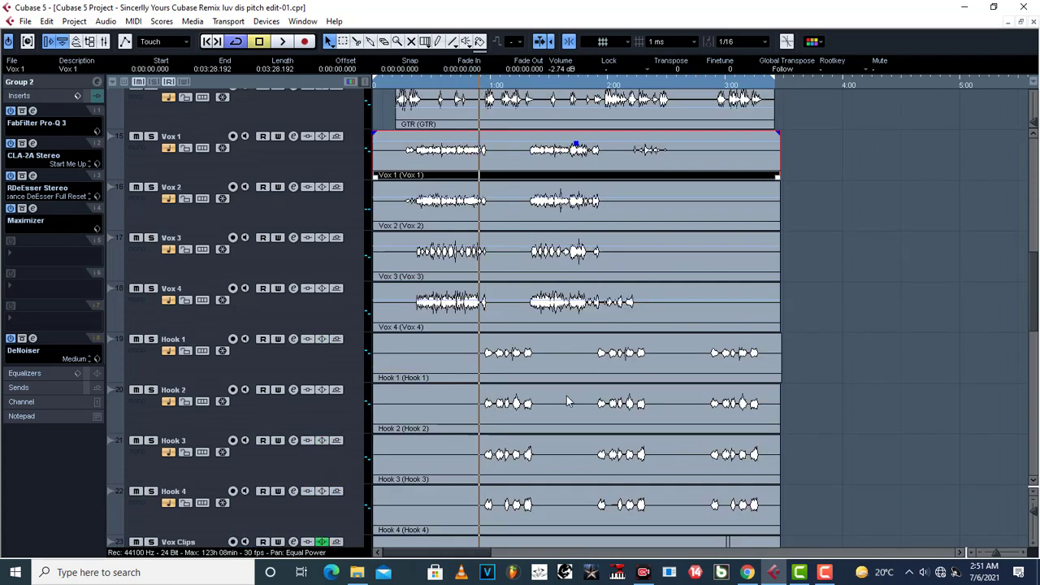
{"action": "key", "text": "space"}
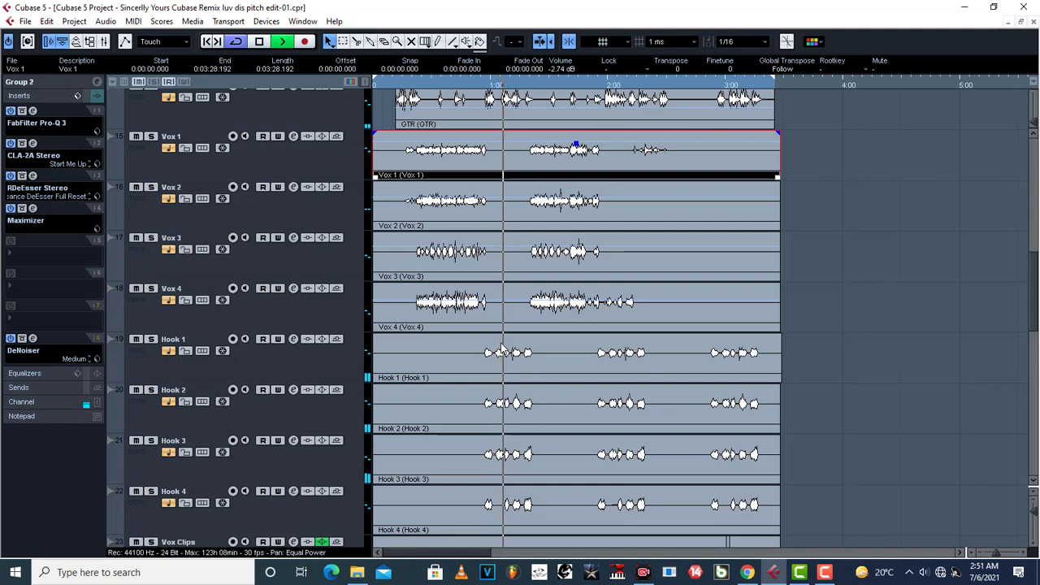
{"action": "key", "text": "space"}
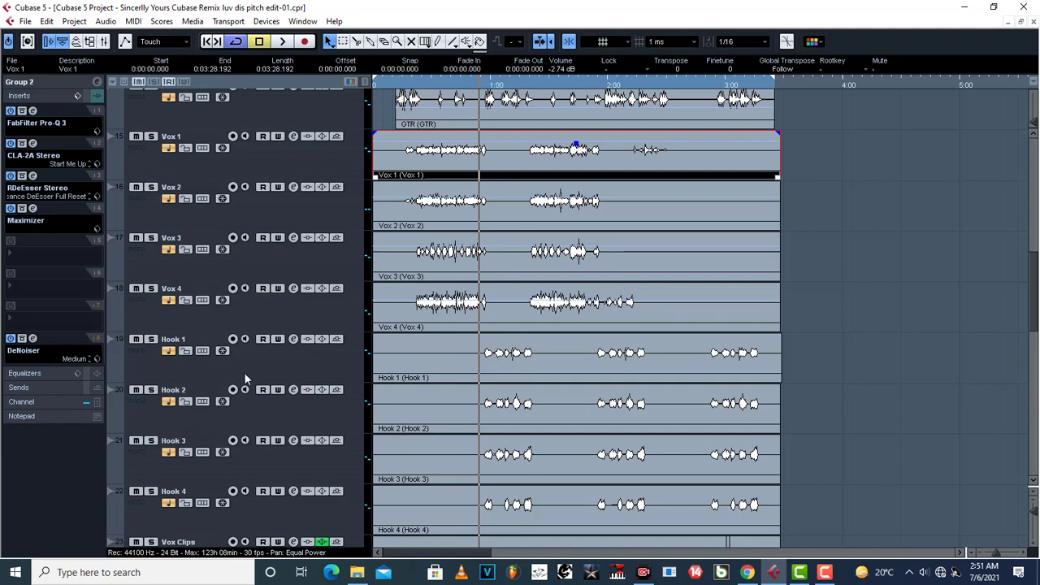
Add C1 gate Stereo to Group 2's seventh insert slot and load its Classic gate factory preset.
{"action": "scroll", "coordinate": [260, 414], "scroll_direction": "down", "scroll_amount": 8}
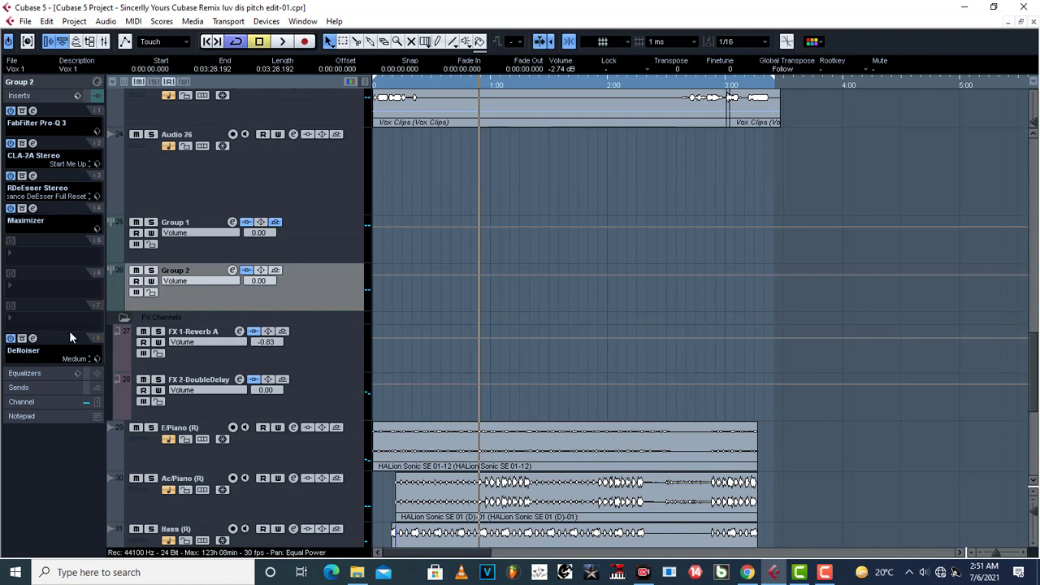
{"action": "left_click", "coordinate": [22, 323]}
{"action": "mouse_move", "coordinate": [82, 199]}
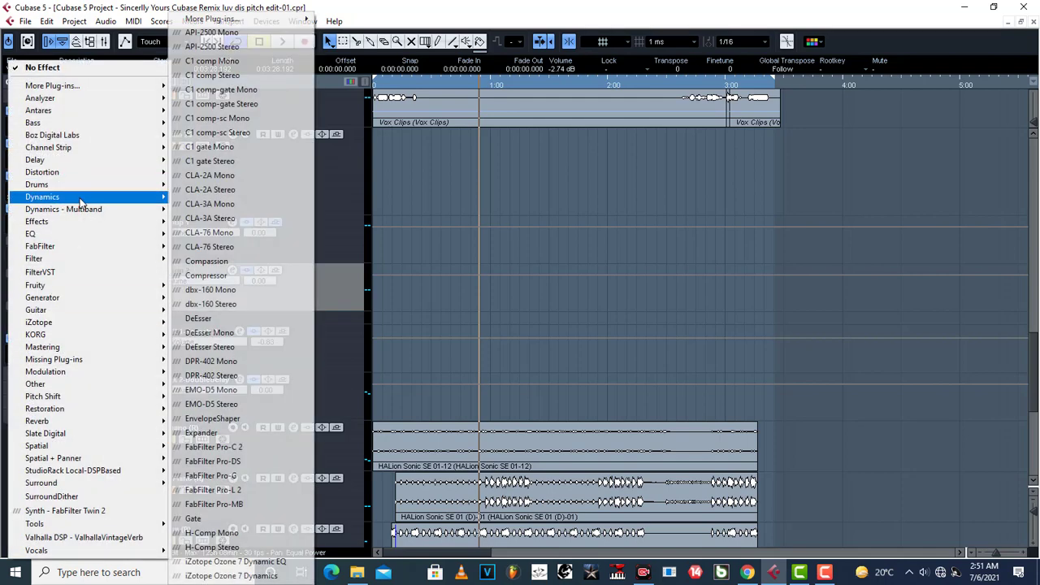
{"action": "left_click", "coordinate": [211, 161]}
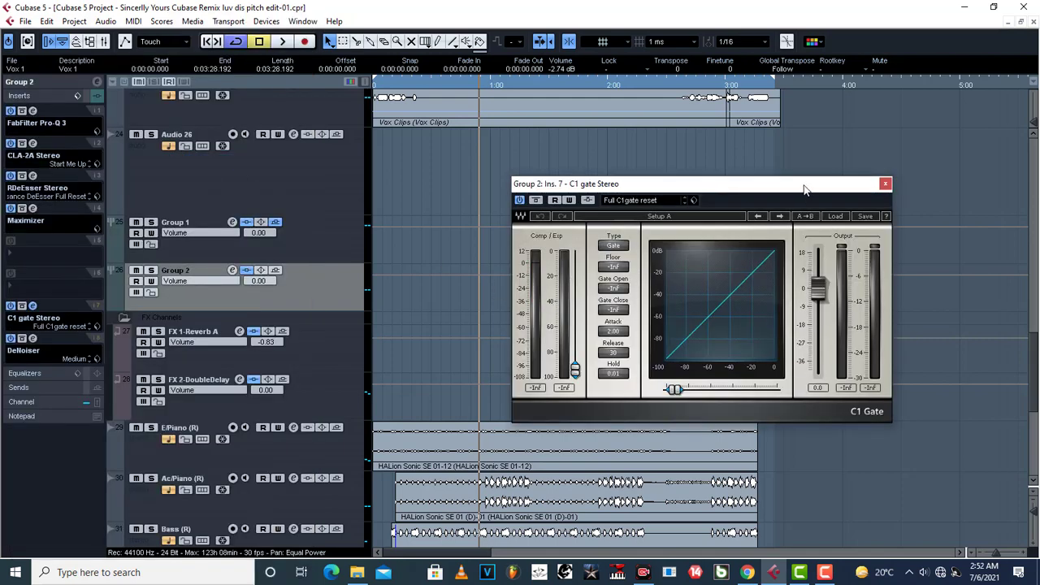
{"action": "left_click_drag", "start_coordinate": [804, 189], "coordinate": [445, 168]}
{"action": "left_click", "coordinate": [481, 194]}
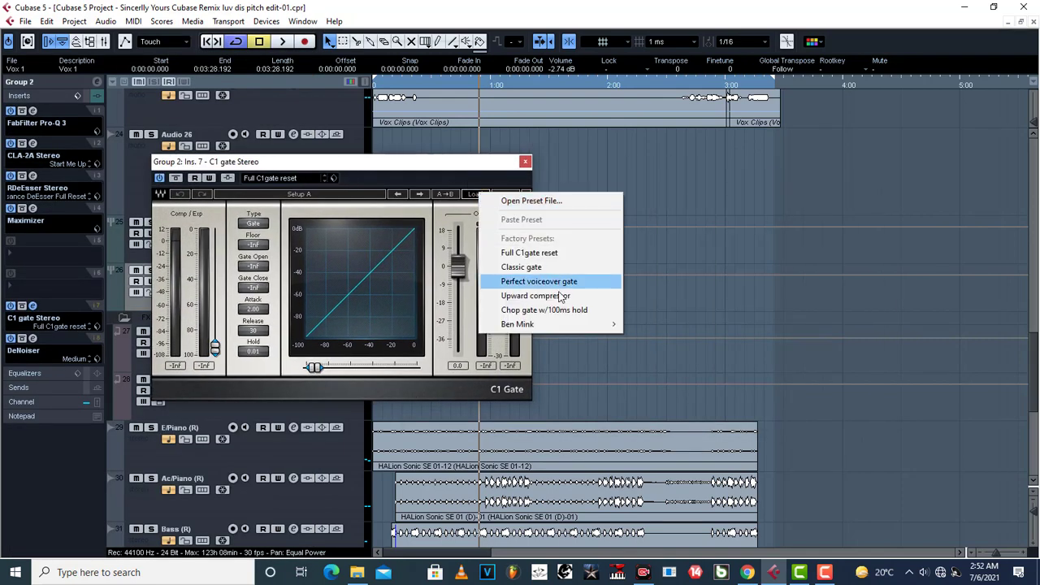
{"action": "left_click", "coordinate": [532, 267]}
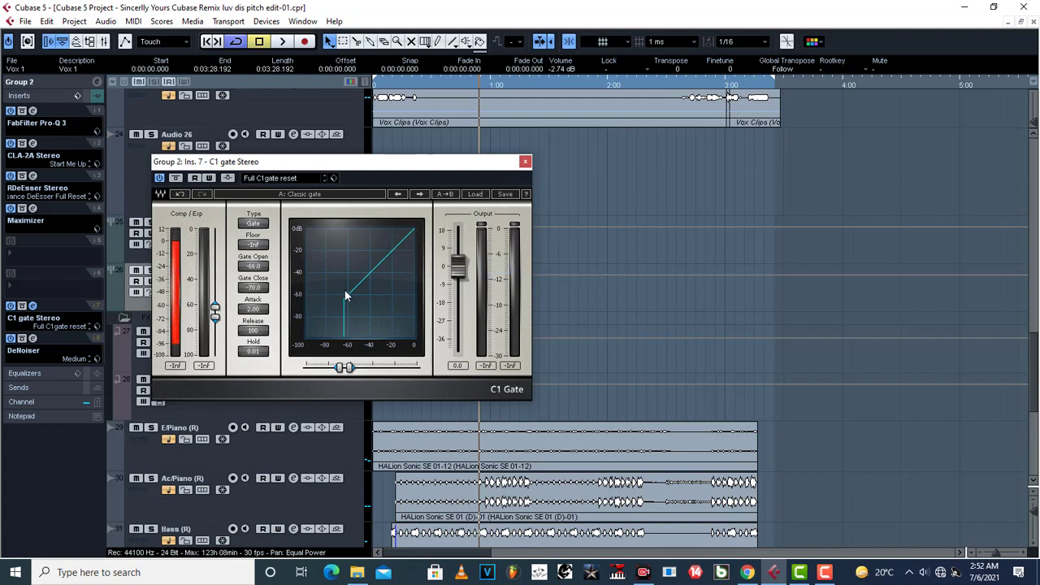
Set Group 2's C1 gate to Gate Open -42.4 and Gate Close -43.5, and close the plug-in window.
{"action": "left_click_drag", "start_coordinate": [390, 165], "coordinate": [597, 210]}
{"action": "scroll", "coordinate": [456, 194], "scroll_direction": "up", "scroll_amount": 3}
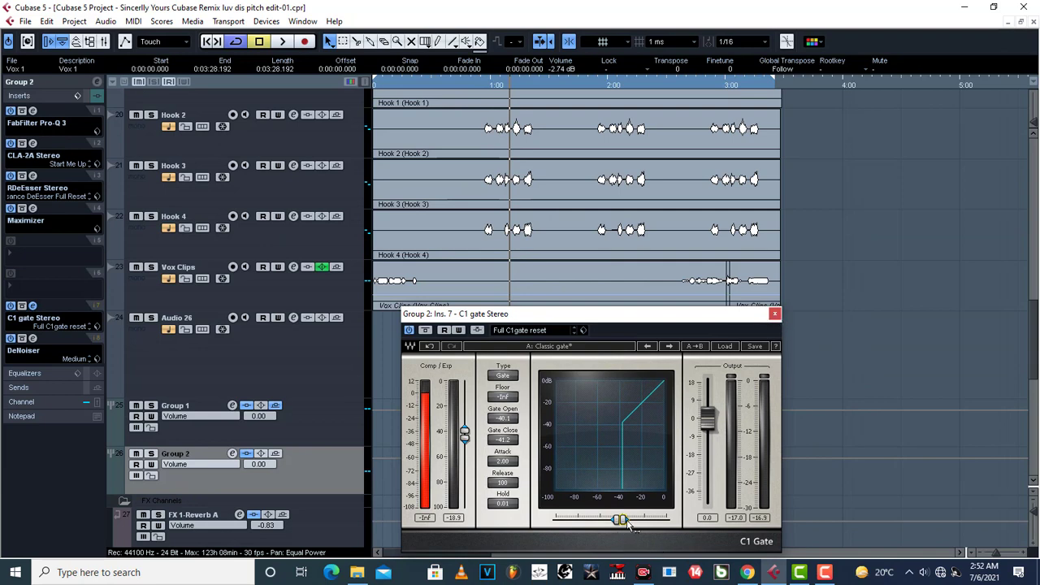
{"action": "left_click_drag", "start_coordinate": [625, 520], "coordinate": [615, 519]}
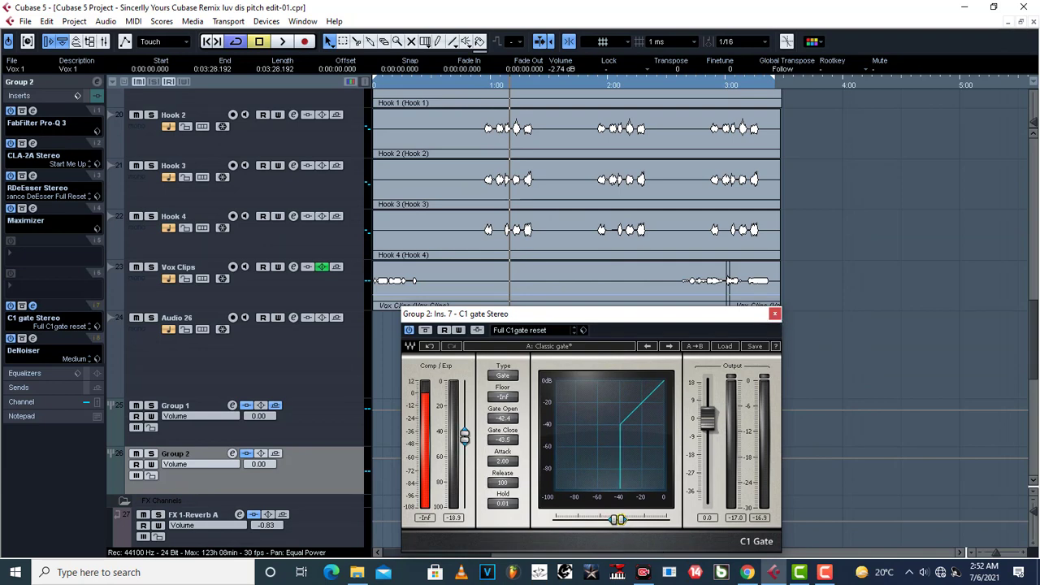
{"action": "left_click", "coordinate": [775, 314]}
Select the Hook 1 to Hook 4 clips and process them with the RX 7 De-crackle restoration plug-in.
{"action": "scroll", "coordinate": [584, 349], "scroll_direction": "up", "scroll_amount": 2}
{"action": "scroll", "coordinate": [584, 348], "scroll_direction": "up", "scroll_amount": 2}
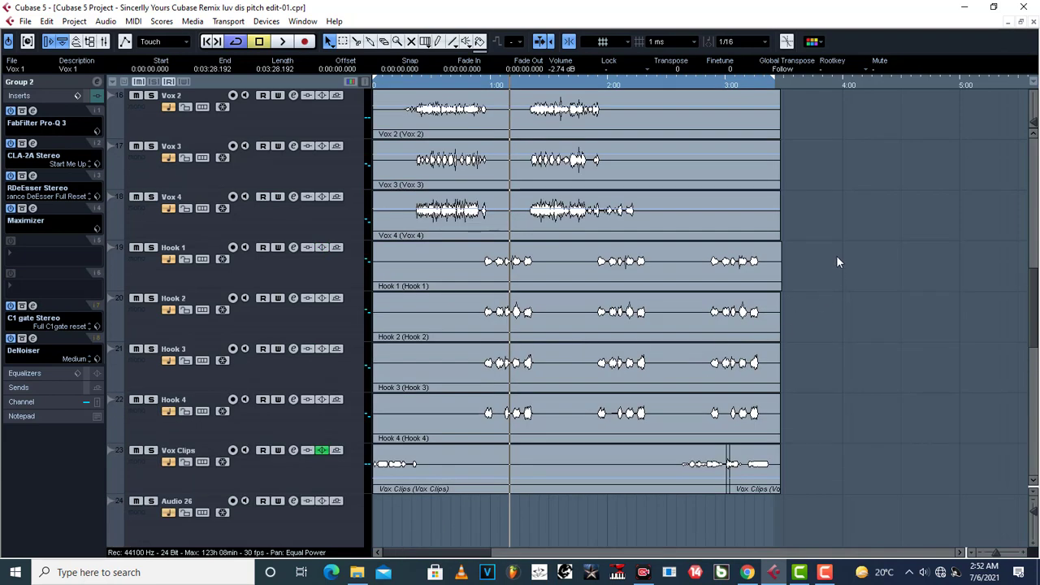
{"action": "left_click_drag", "start_coordinate": [836, 257], "coordinate": [358, 420]}
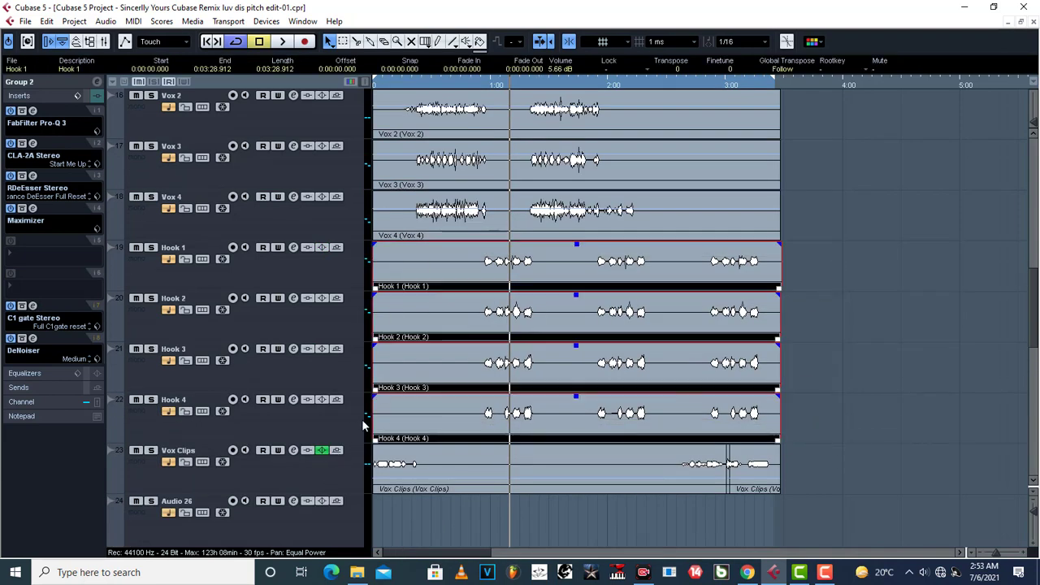
{"action": "right_click", "coordinate": [478, 274]}
{"action": "mouse_move", "coordinate": [551, 459]}
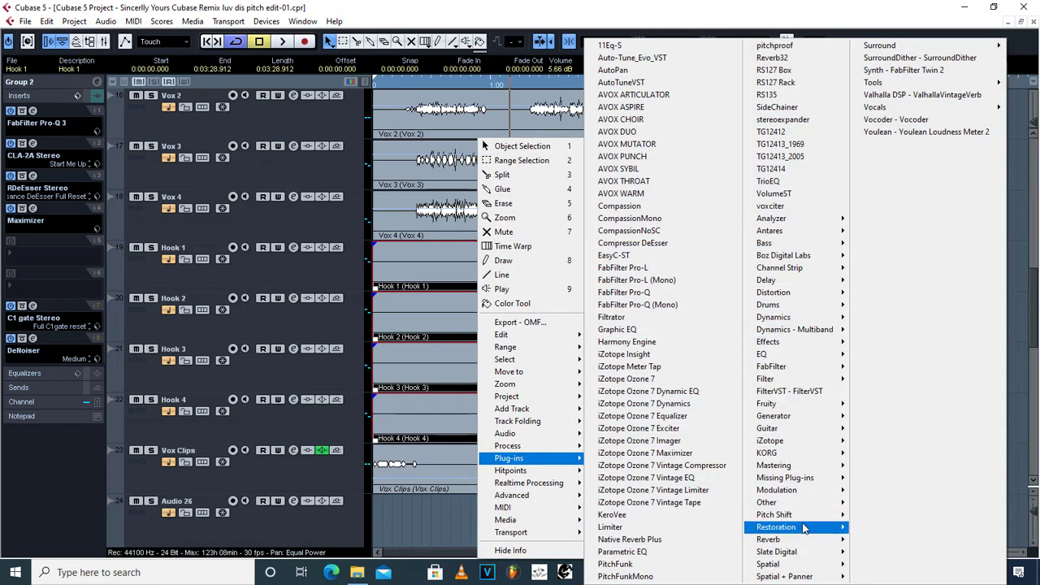
{"action": "mouse_move", "coordinate": [802, 528]}
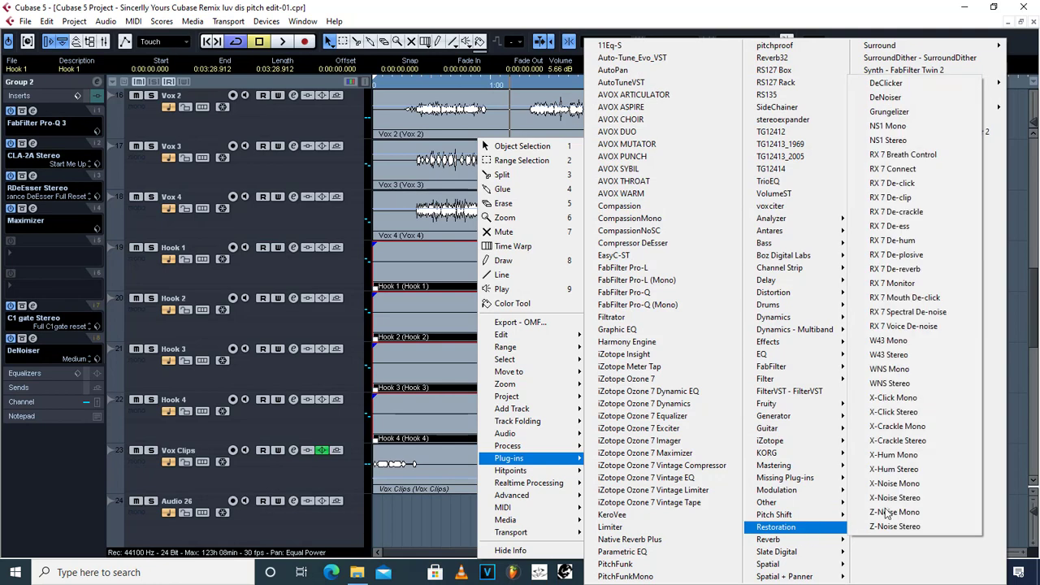
{"action": "left_click", "coordinate": [908, 212]}
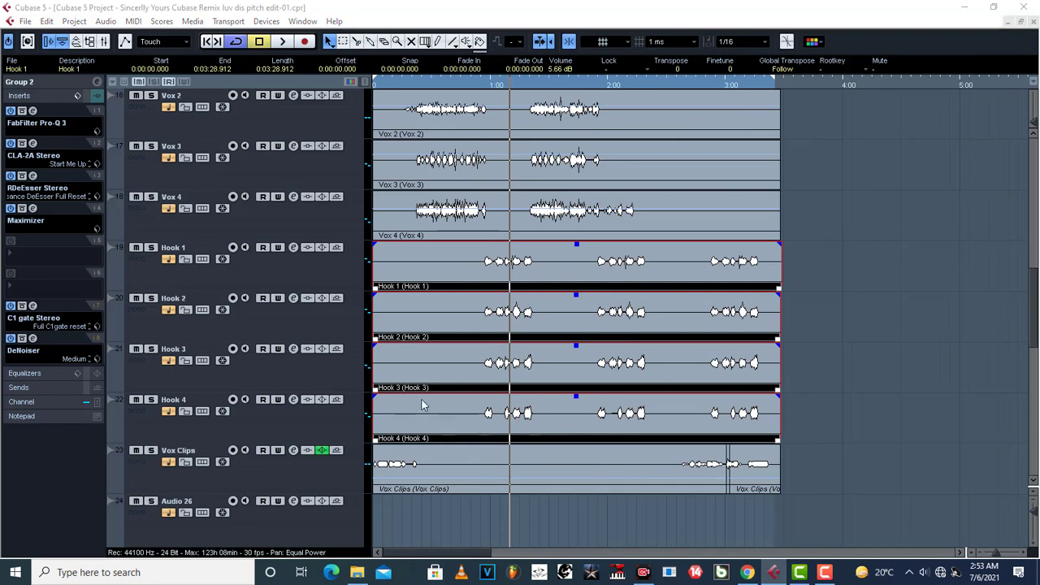
{"action": "left_click", "coordinate": [592, 401]}
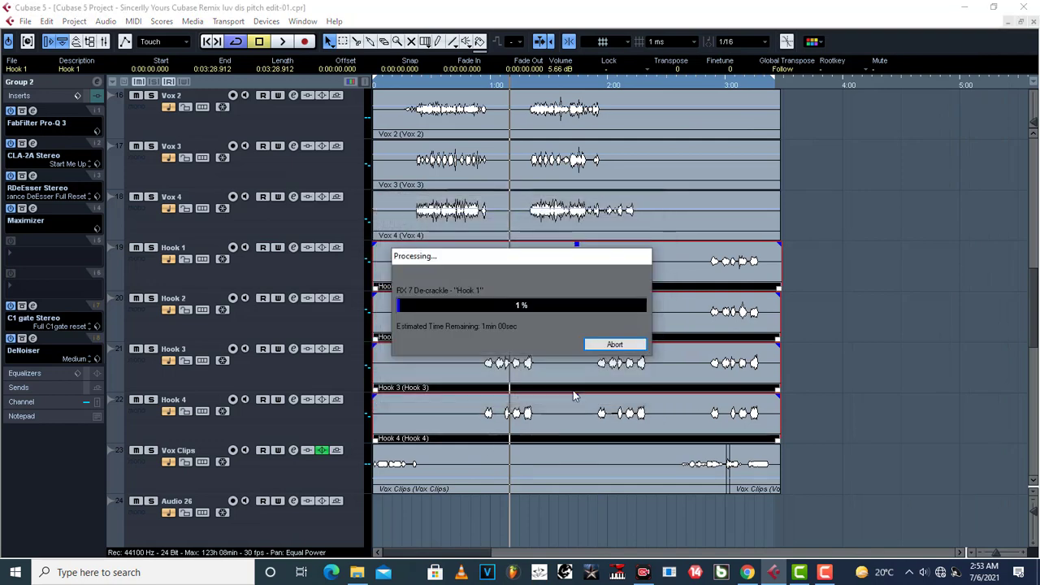